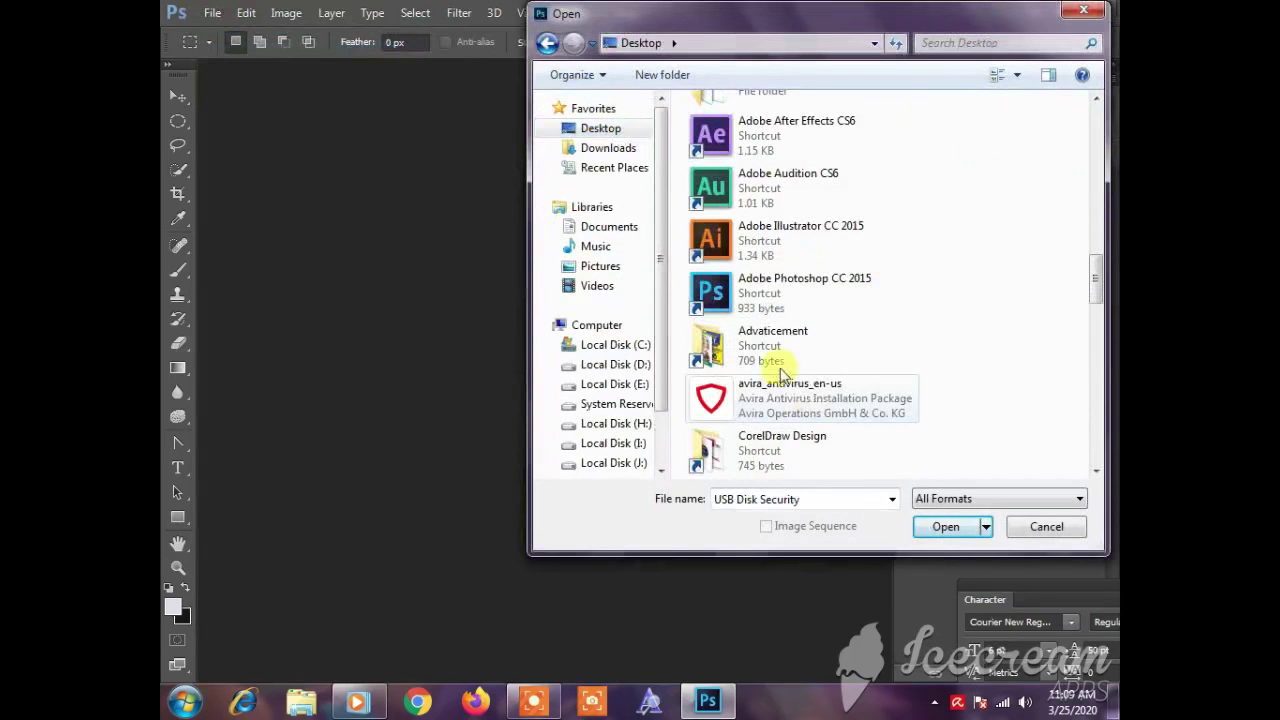
Step: Open the Rmdja7-az8M-unsplash close-up portrait from the face folder inside the Image folder
scroll(786, 400, down, 5)
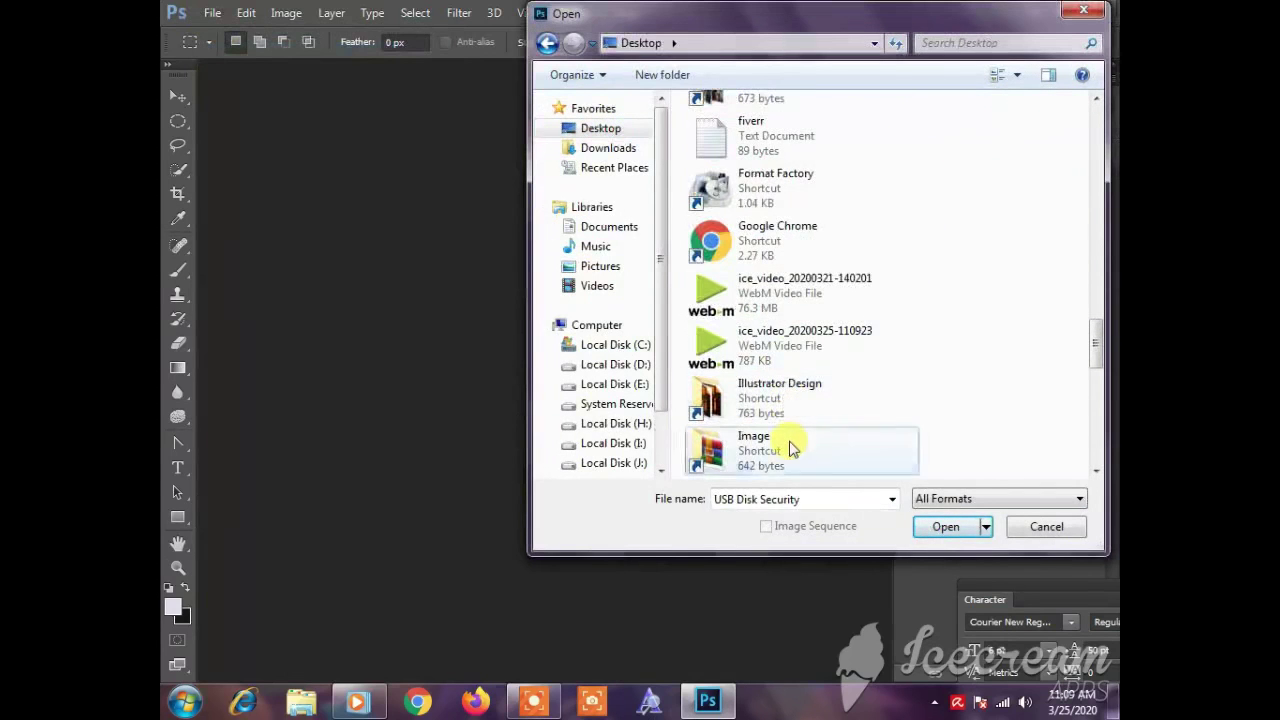
double_click(792, 449)
double_click(766, 286)
click(765, 299)
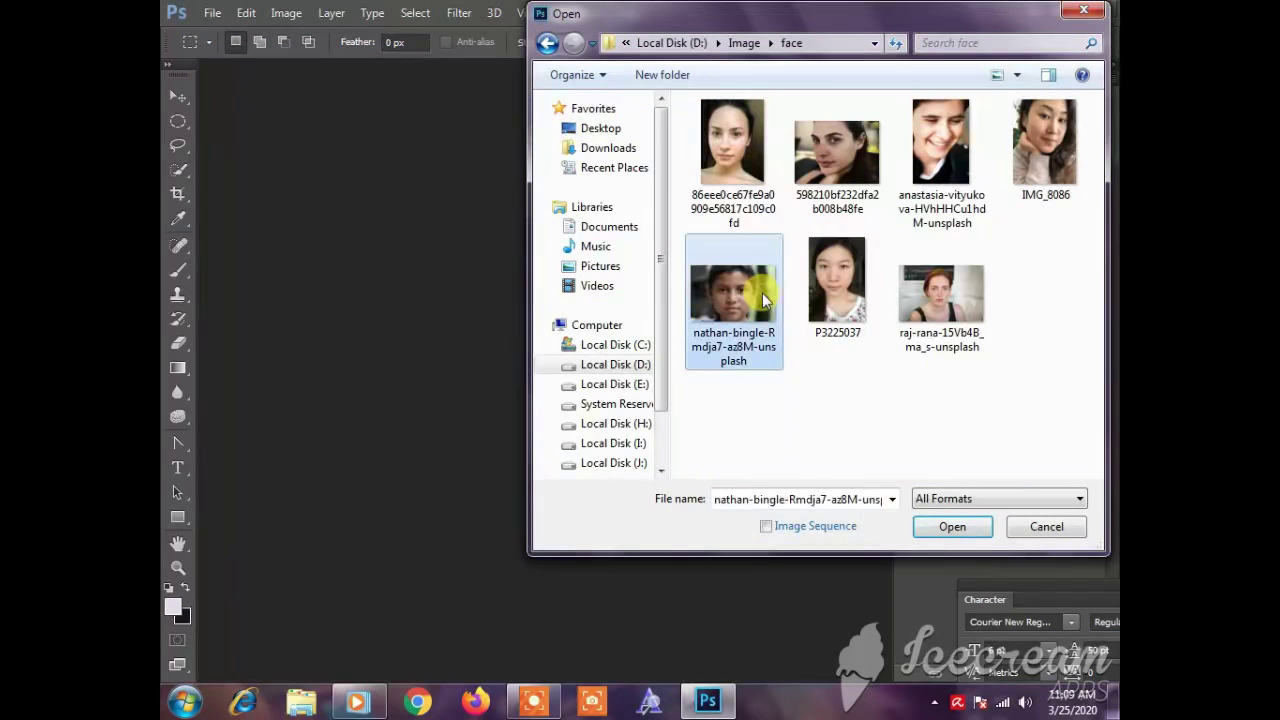
click(950, 527)
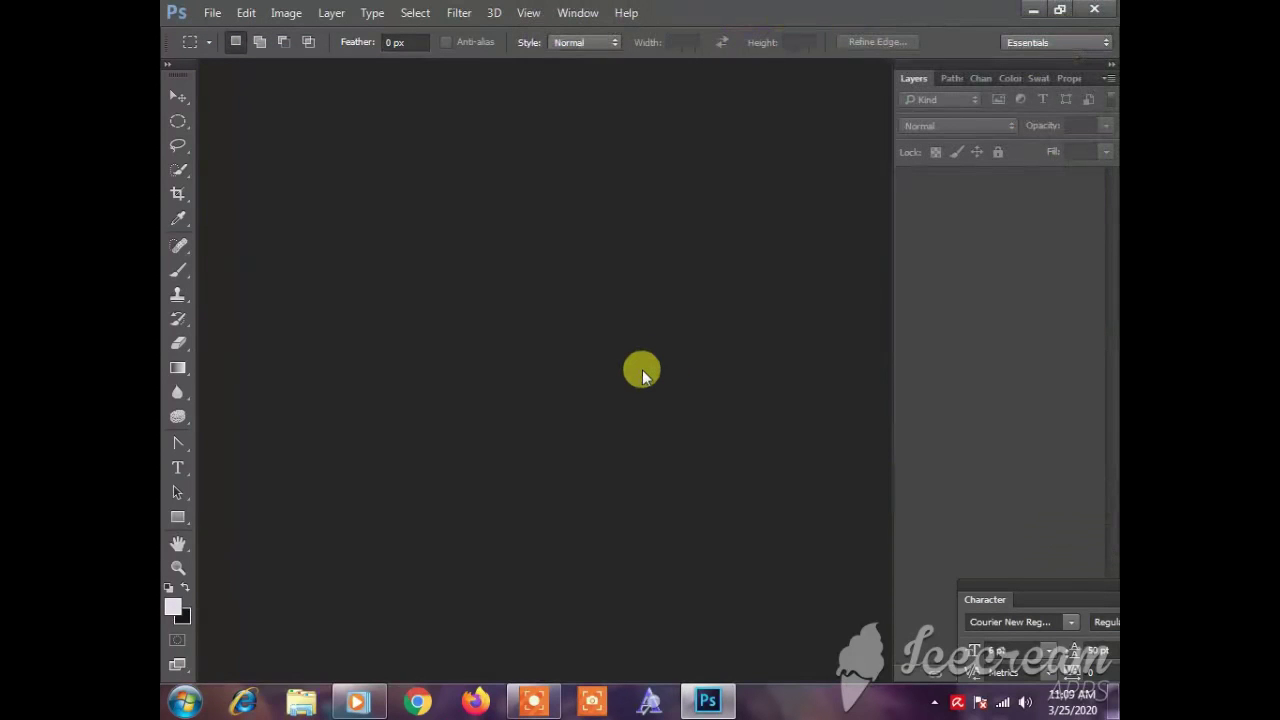
Step: Remove the dark spots on the nose bridge and the image-right cheek with the Spot Healing Brush at 134 px
scroll(555, 385, up, 7)
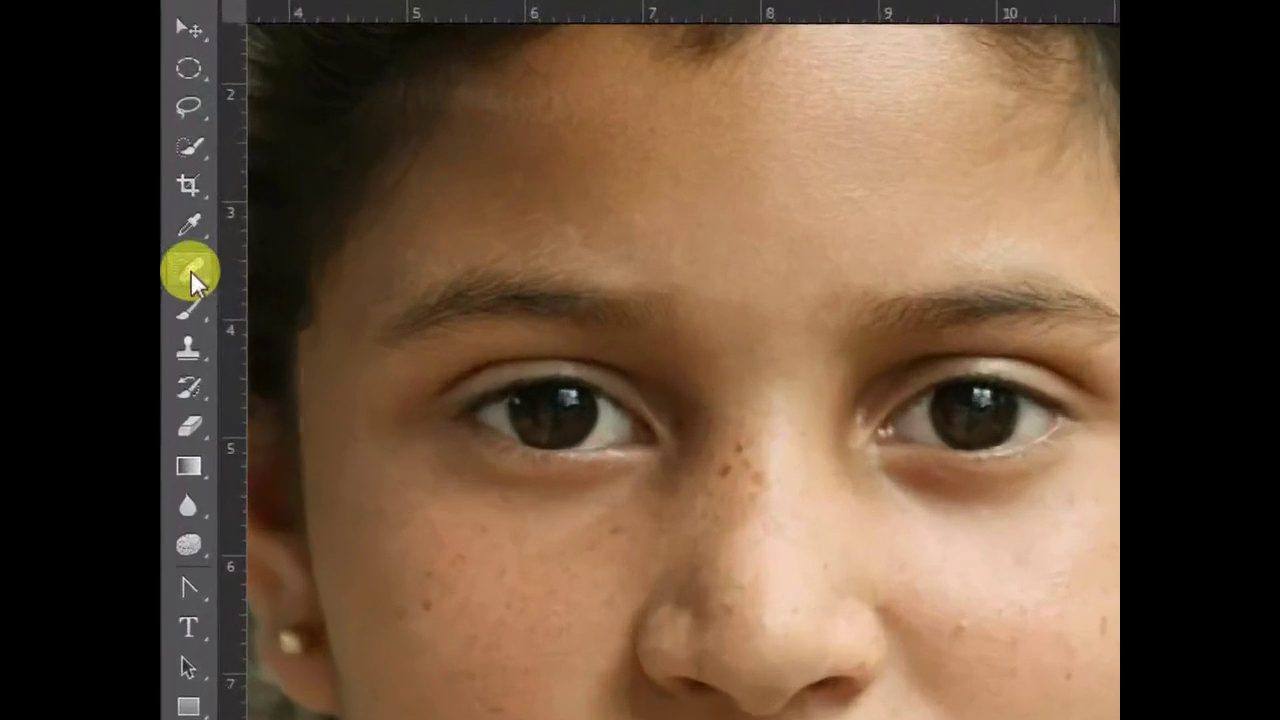
click(178, 245)
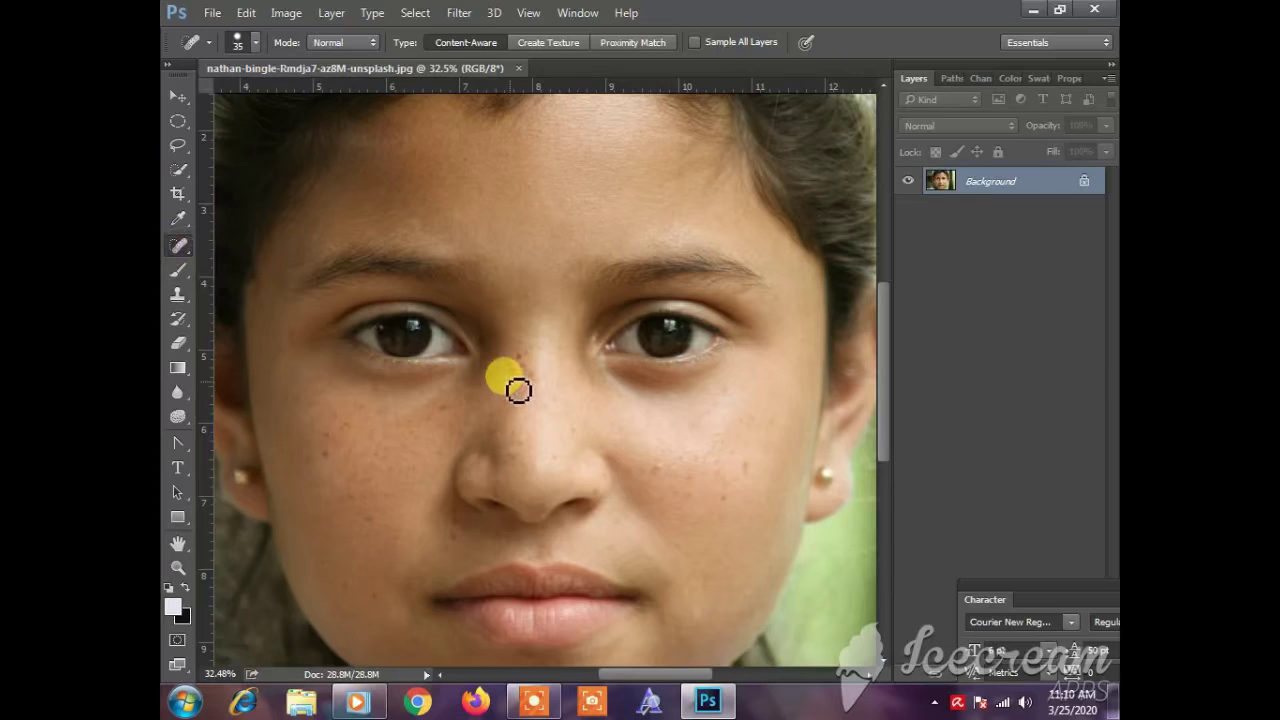
drag(518, 391, 525, 375)
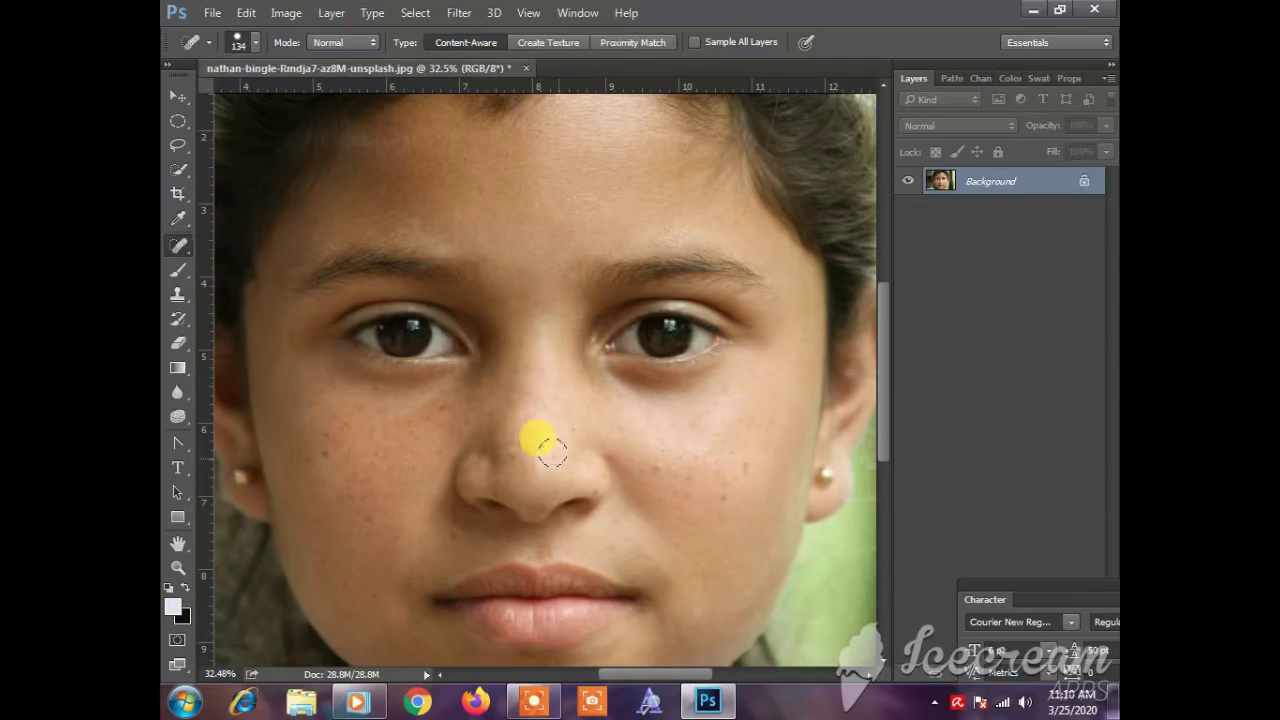
click(728, 463)
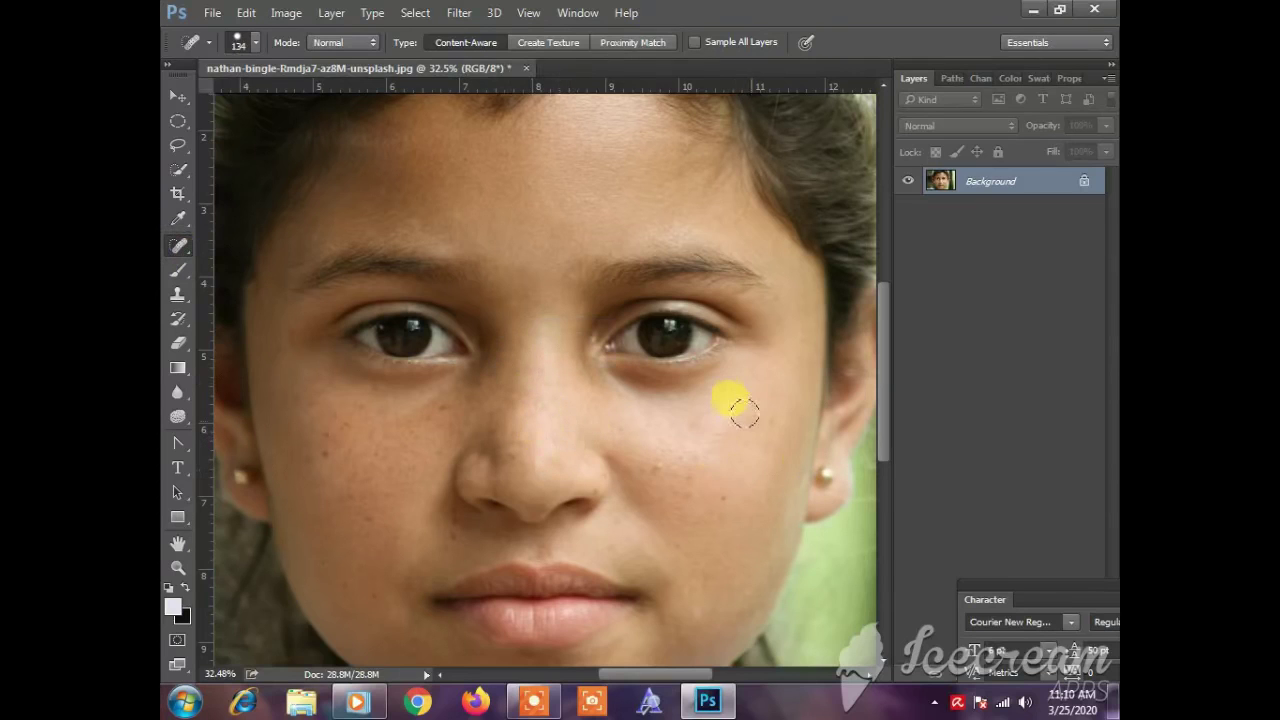
click(657, 463)
click(699, 432)
click(724, 397)
click(678, 475)
Step: Heal the freckles on the image-left cheek and the same side of the nose with the 134 px Spot Healing Brush
click(495, 413)
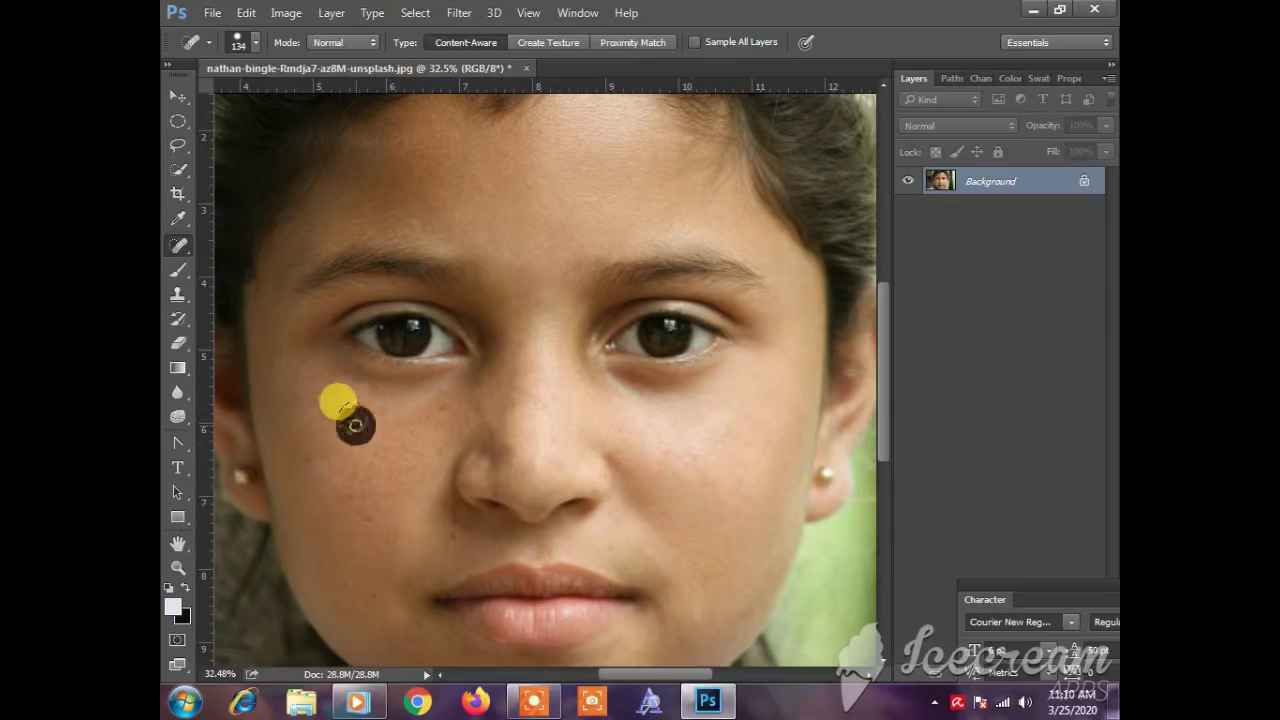
click(360, 395)
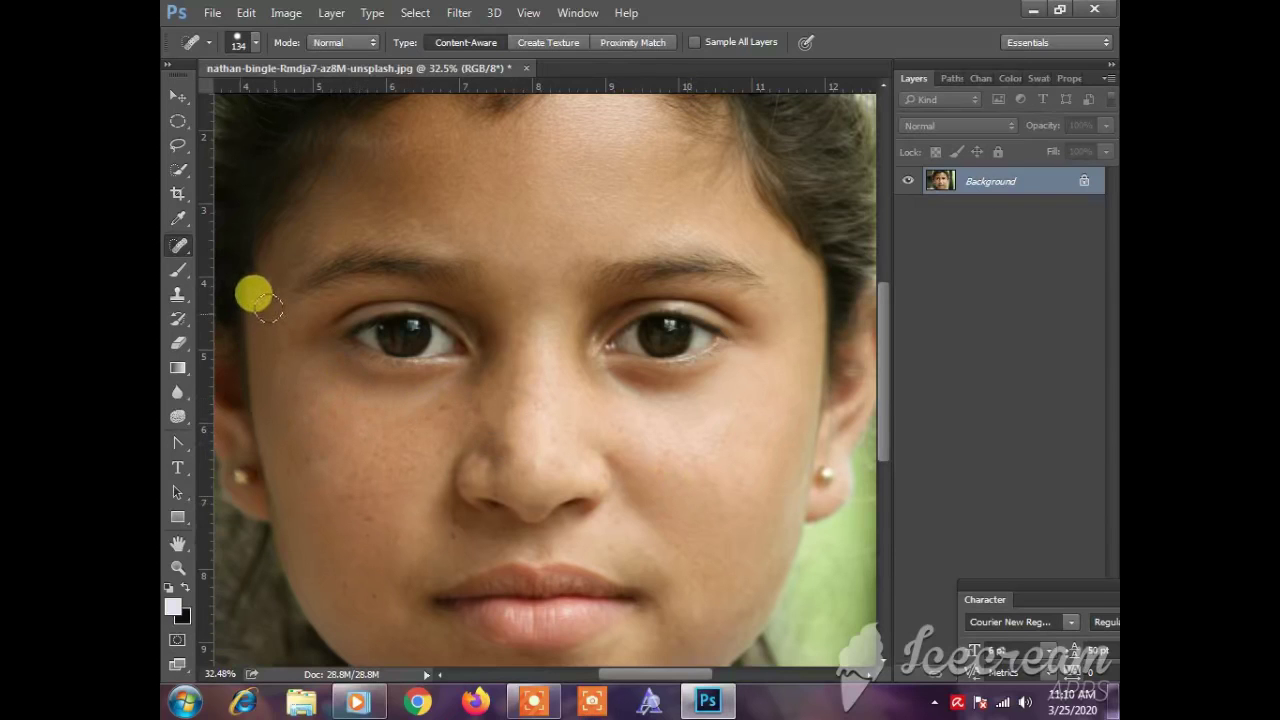
click(397, 525)
click(349, 591)
click(360, 508)
click(438, 400)
click(481, 385)
click(520, 360)
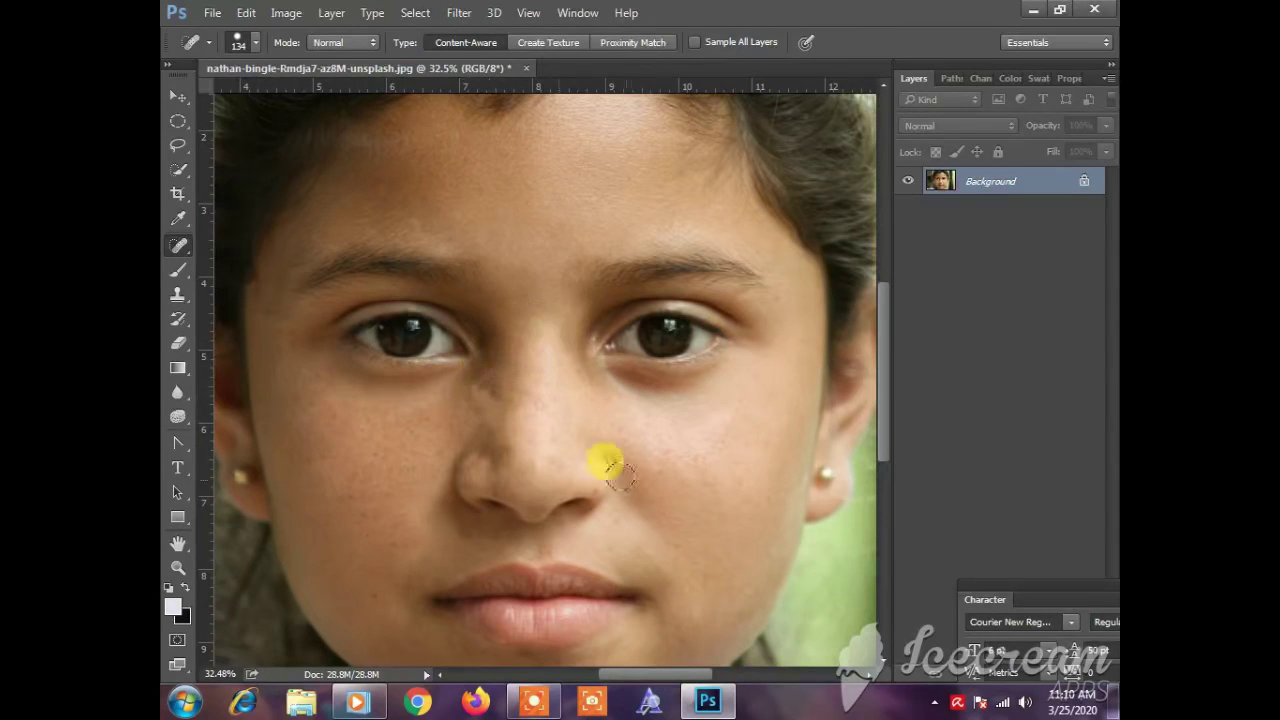
Step: Heal the remaining small blemishes beside the nostril and on both lower cheeks with the Spot Healing Brush at 78 px
drag(614, 474, 597, 478)
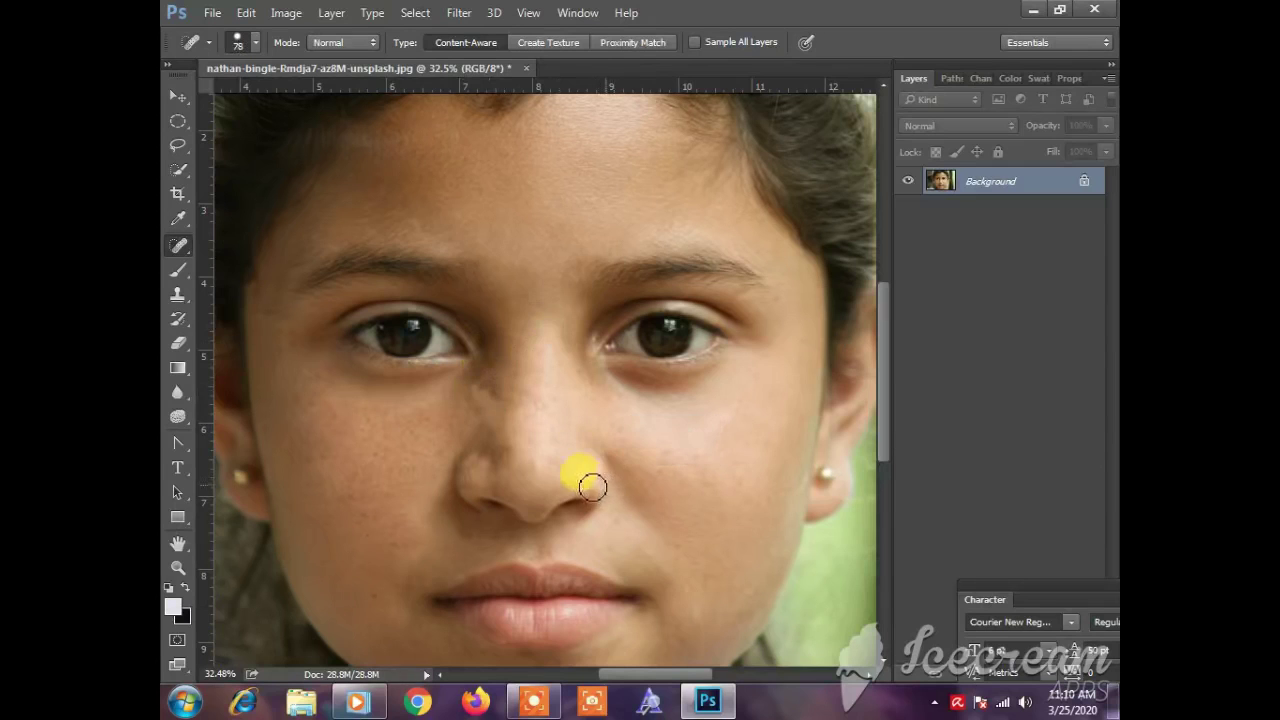
click(597, 483)
click(680, 551)
click(349, 606)
click(346, 498)
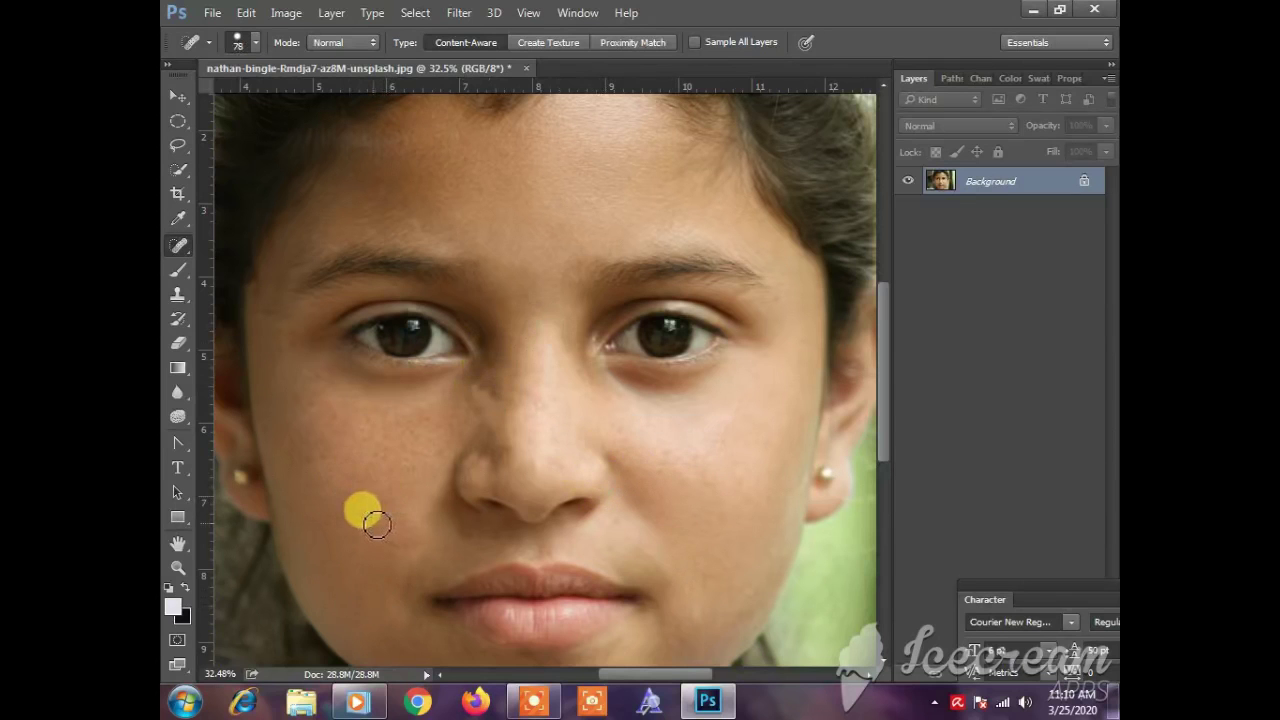
click(276, 335)
Step: Clean up the marks at the mouth corner with a 35 px healing brush and those on chin and cheeks at 60 px
drag(570, 477, 566, 292)
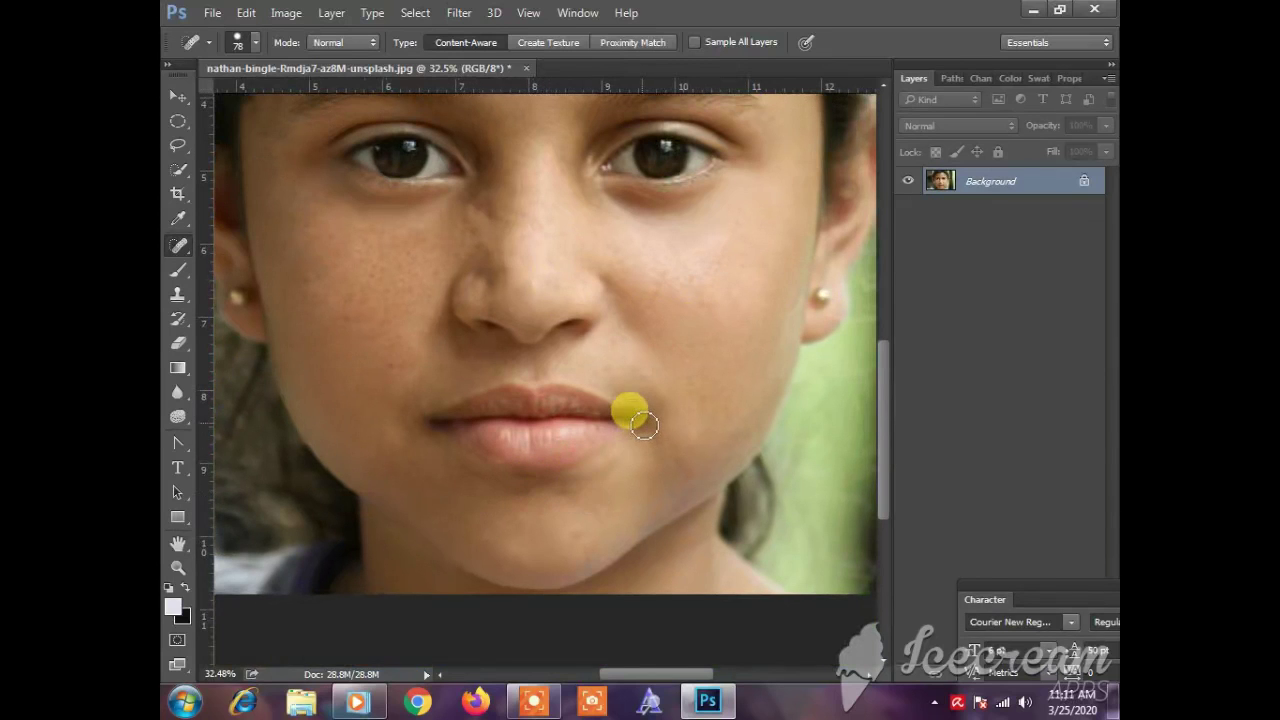
drag(641, 423, 632, 429)
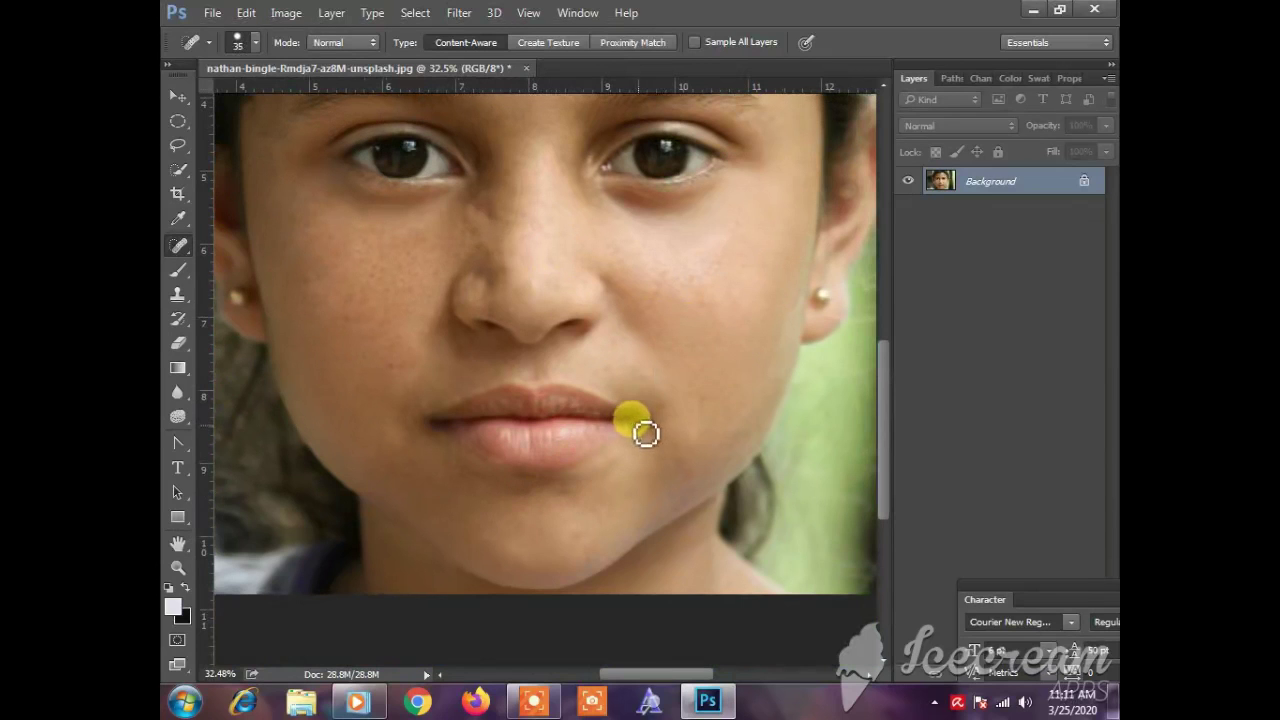
mouse_move(517, 566)
mouse_down()
mouse_move(528, 549)
mouse_move(514, 534)
mouse_move(497, 560)
mouse_up()
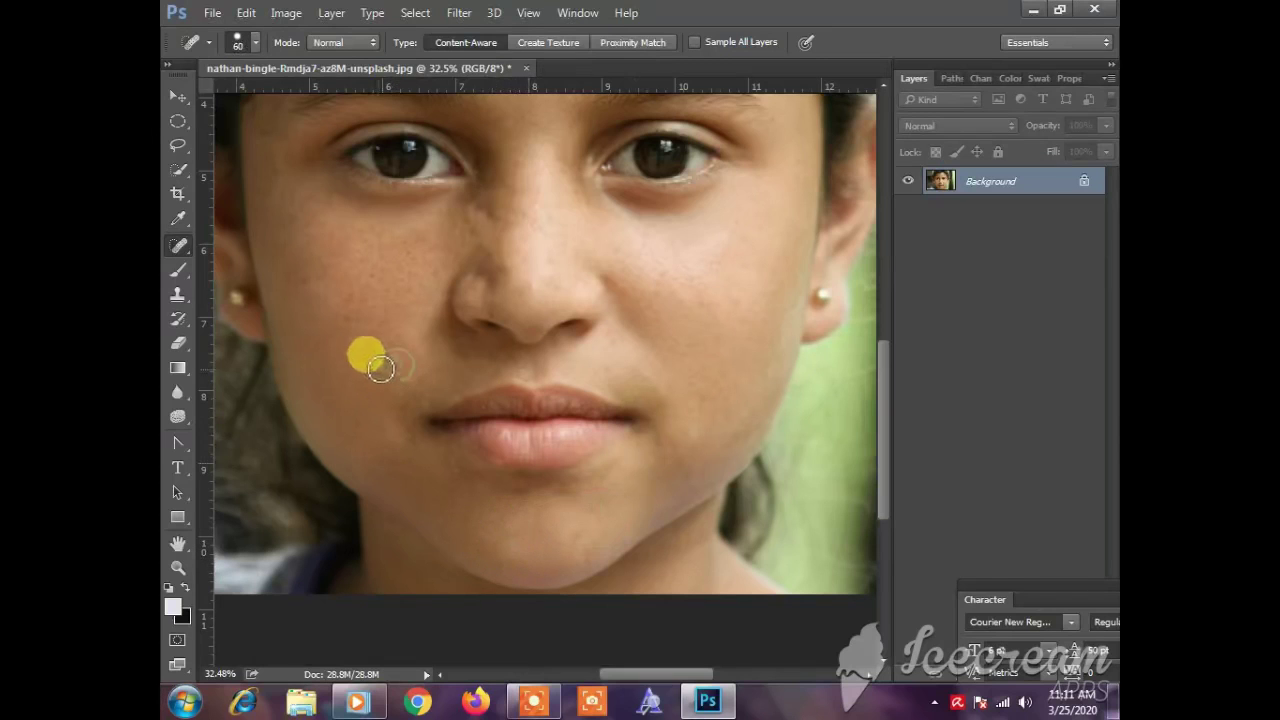
click(722, 204)
Step: Smooth the skin along the nose with the Mixer Brush Tool on the Very Wet preset at 114 px
scroll(572, 298, up, 3)
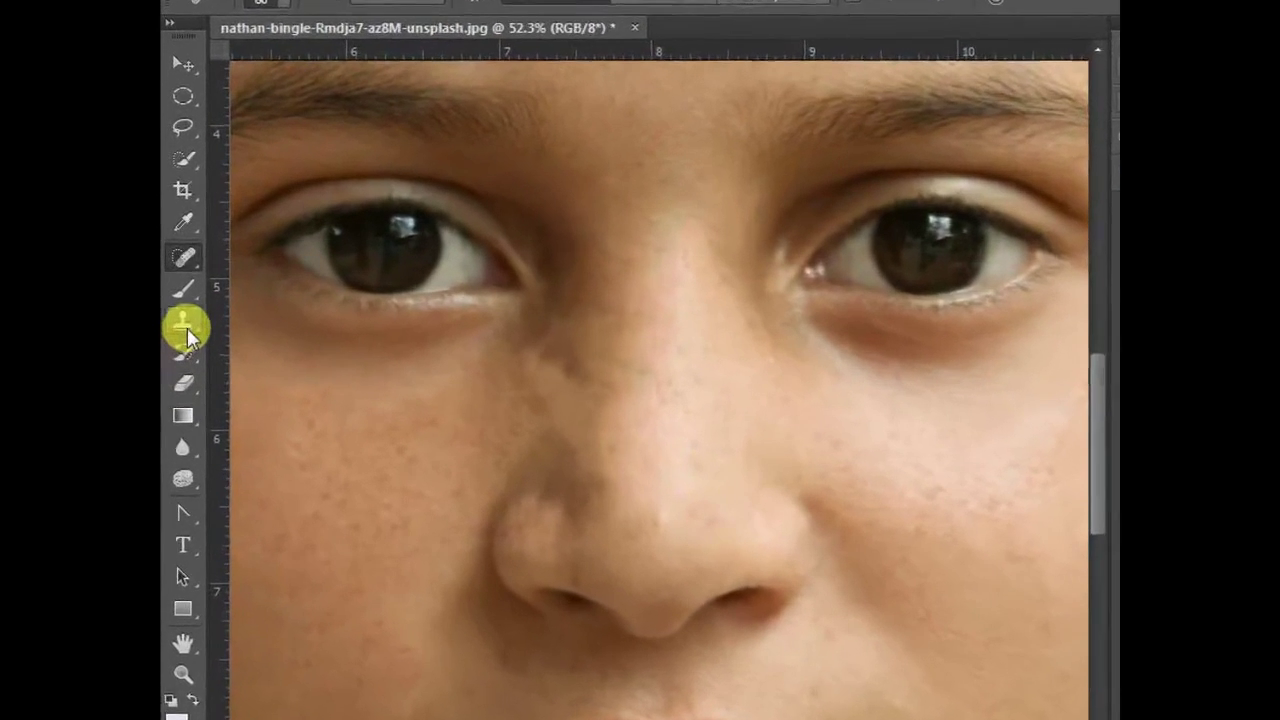
click(183, 271)
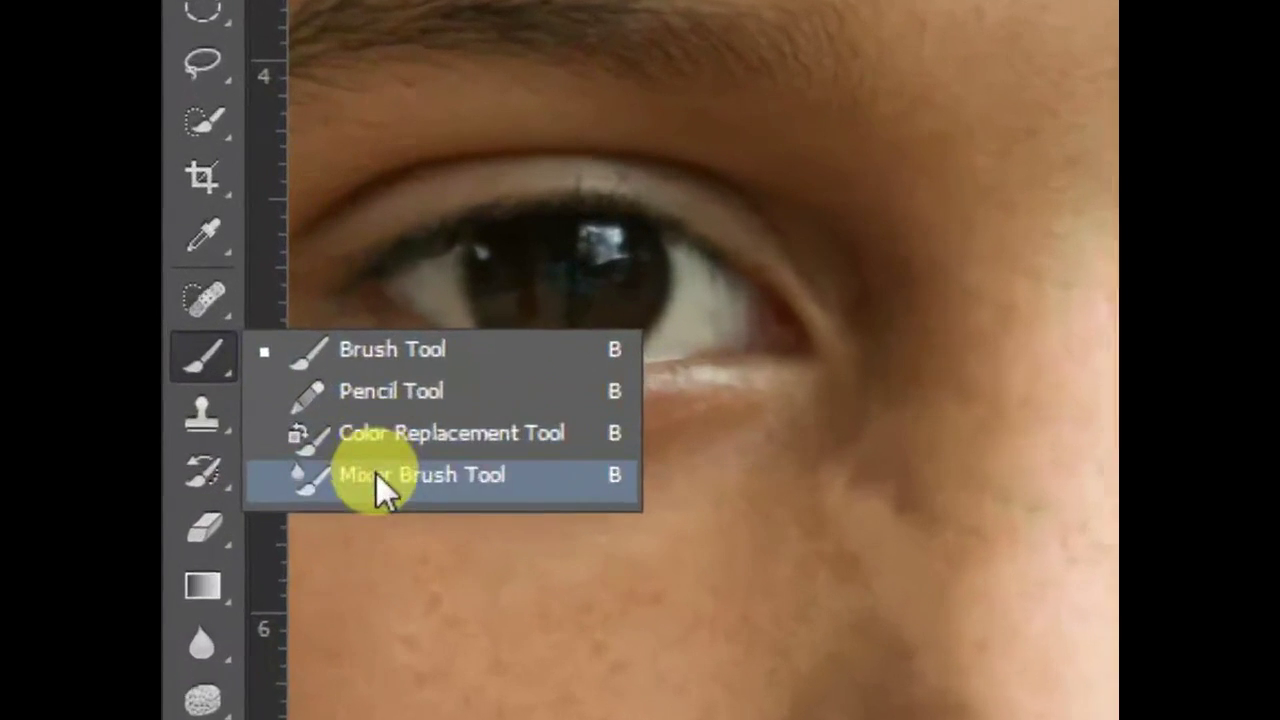
click(317, 396)
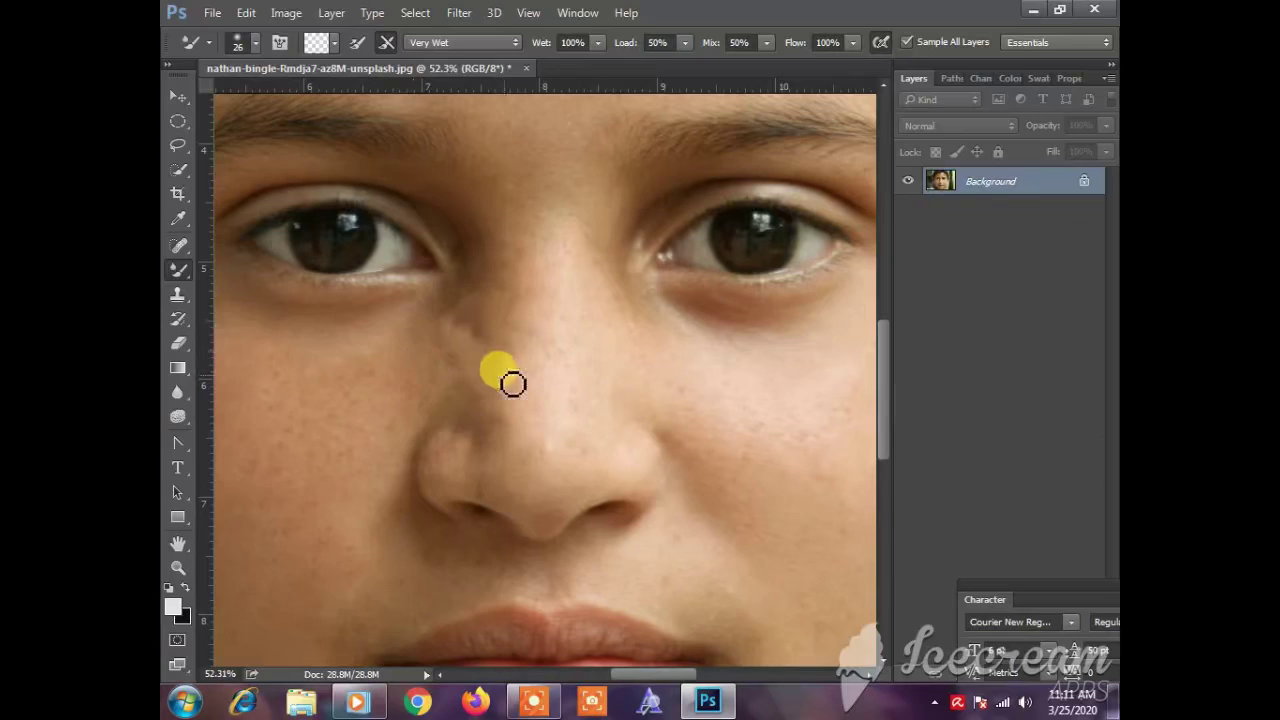
drag(537, 379, 559, 372)
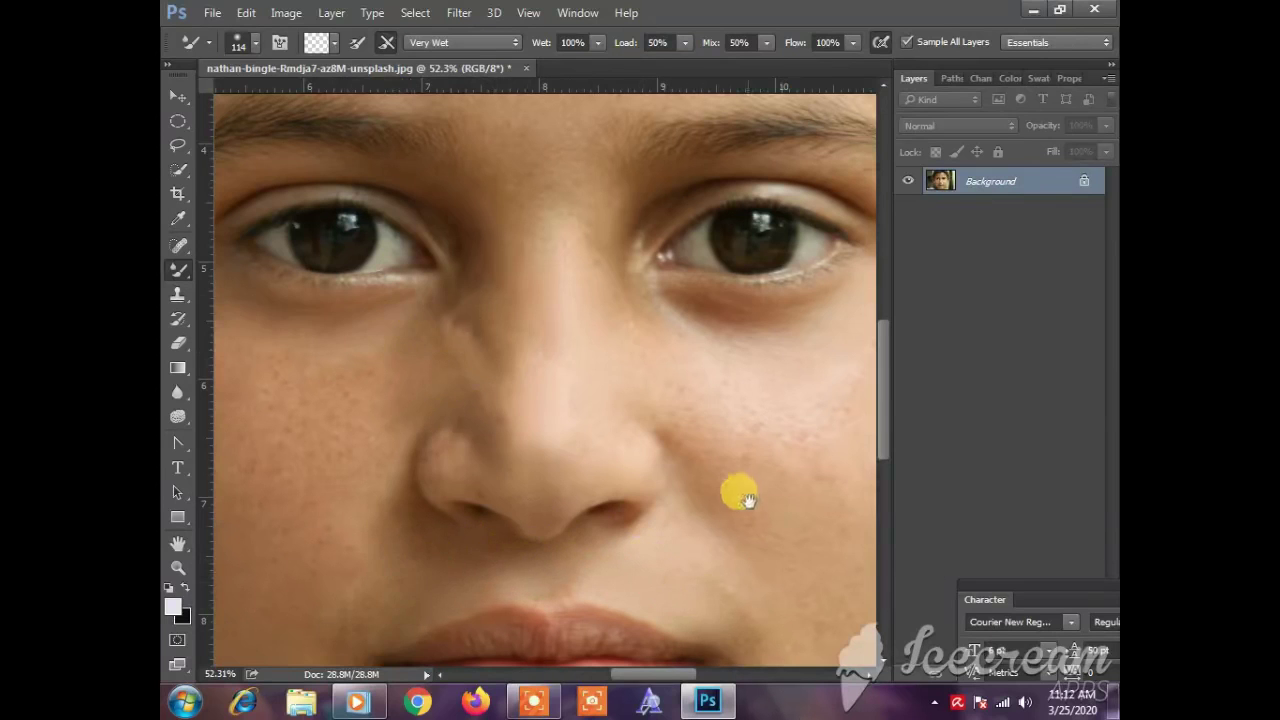
Step: Blend the image-right cheek and jaw with the Mixer Brush at 202 px, and the chin below the lower lip at 121 px
drag(748, 500, 554, 494)
drag(482, 400, 527, 425)
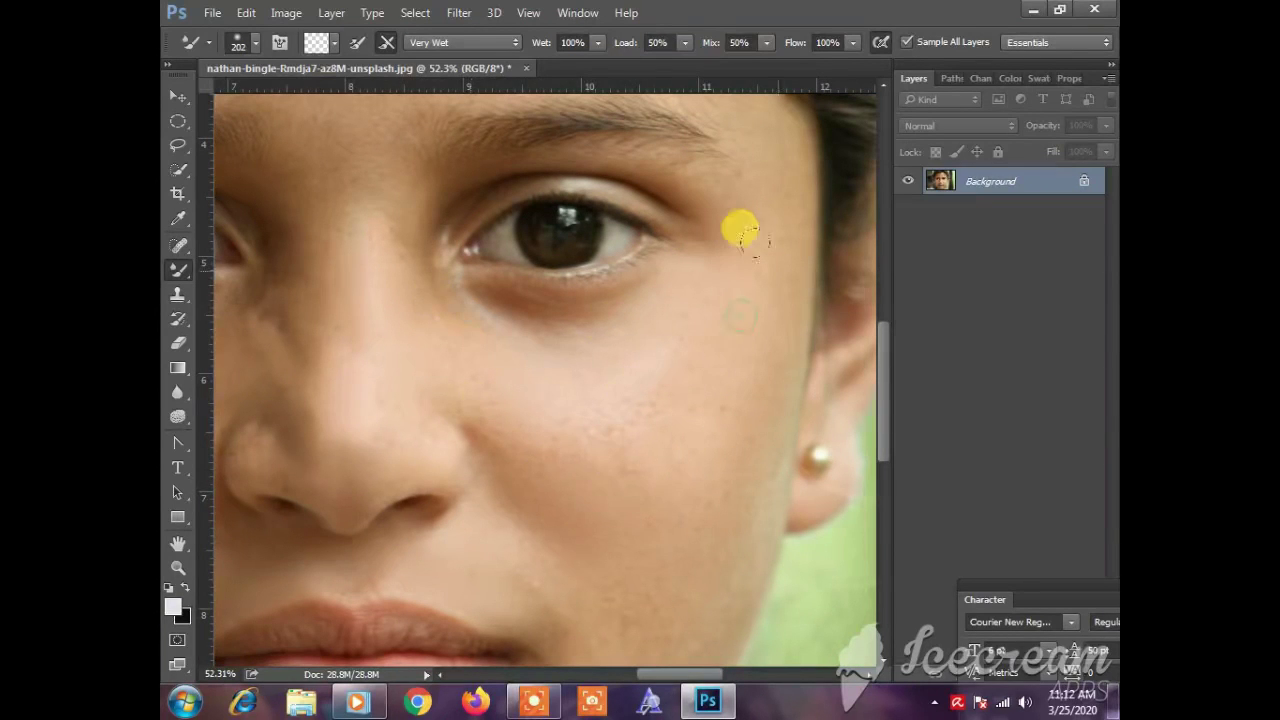
drag(641, 537, 615, 280)
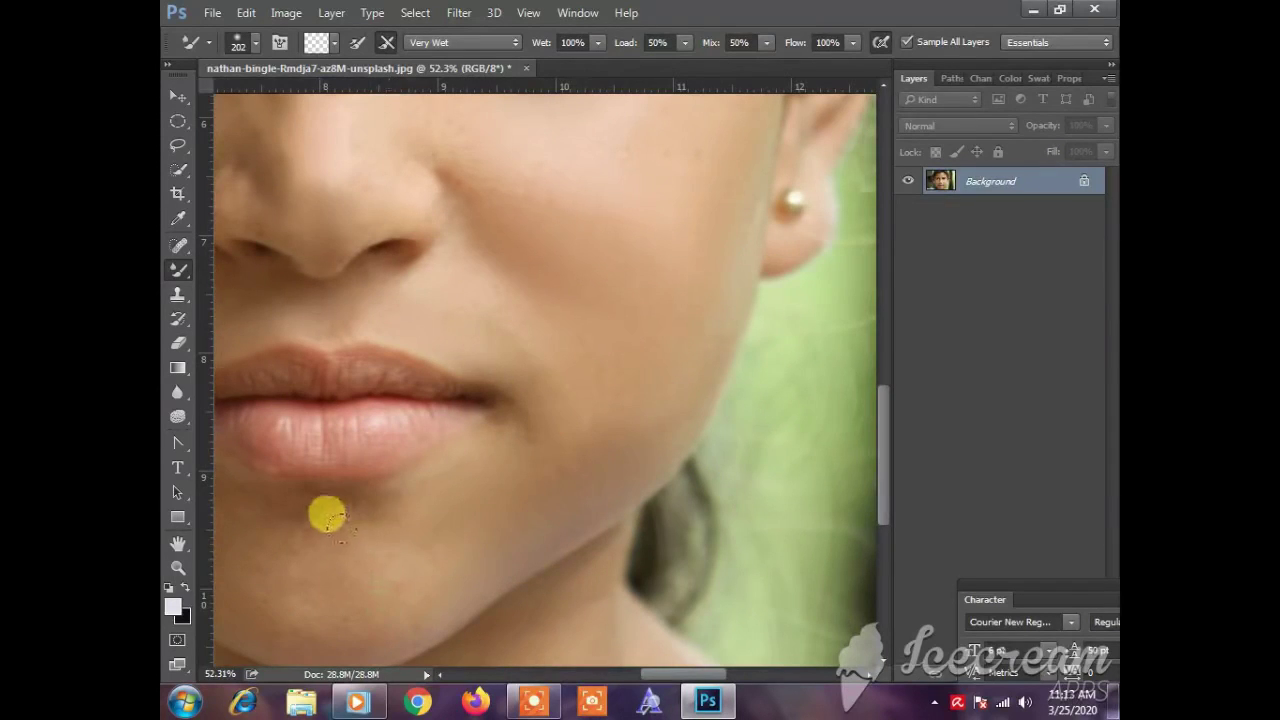
drag(326, 514, 504, 379)
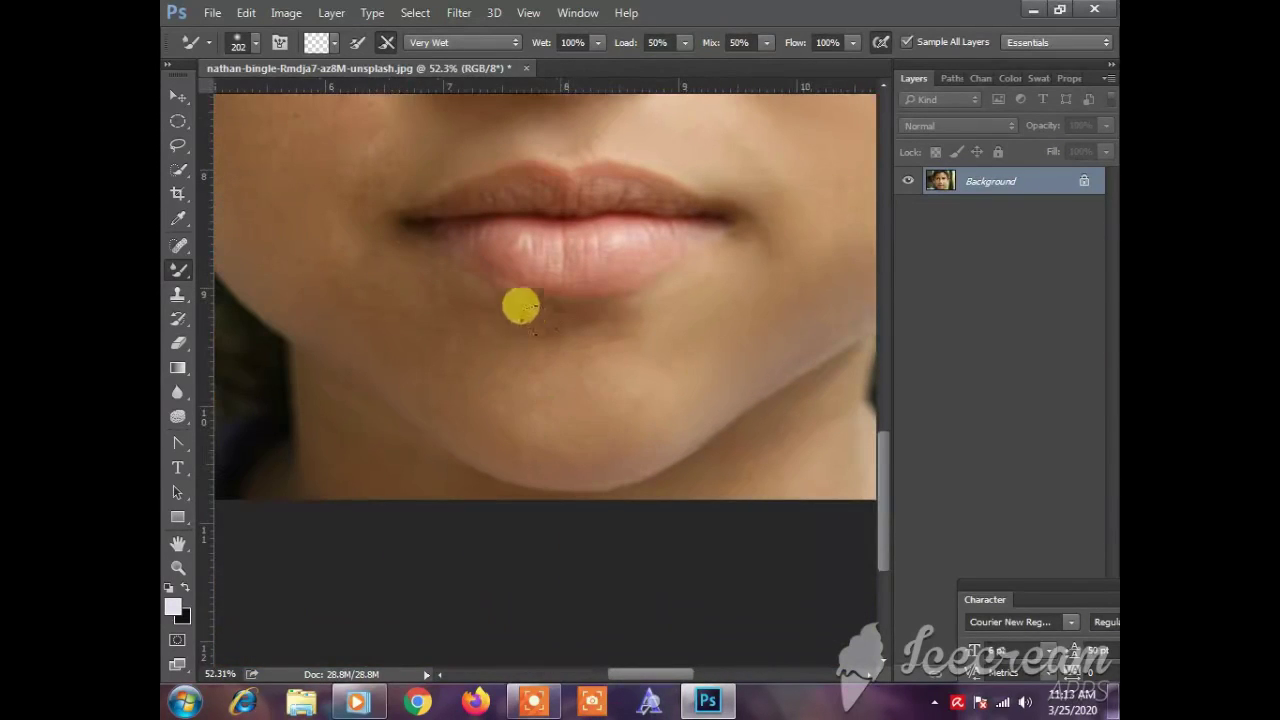
drag(543, 350, 518, 353)
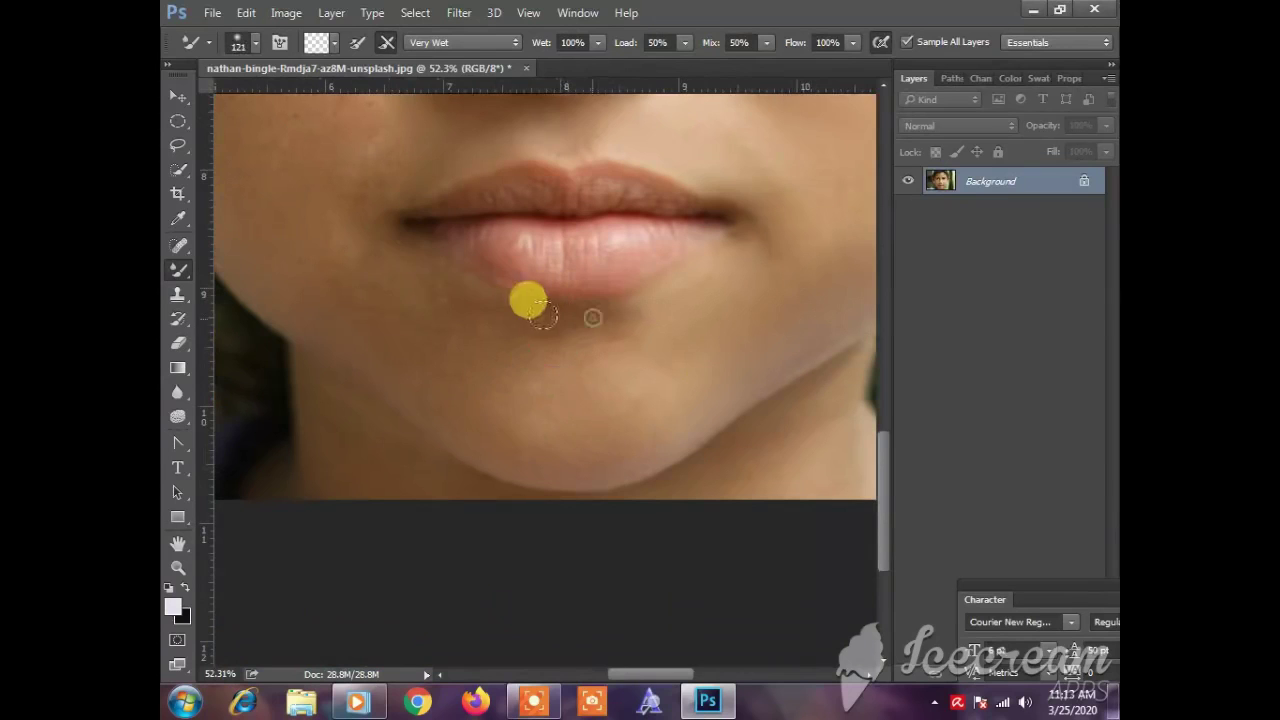
Step: Smooth the image-left cheek from the mouth corner along the jaw to the ear with the Mixer Brush at 167 px
drag(344, 268, 355, 291)
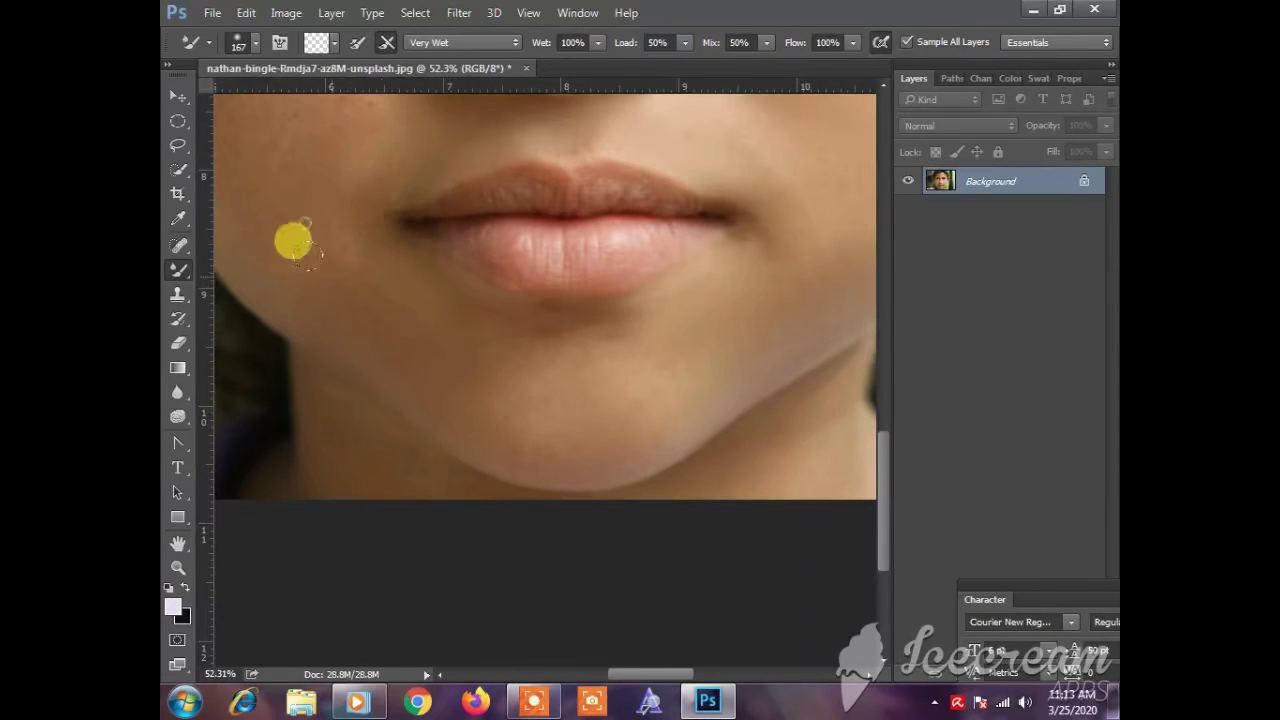
drag(230, 157, 543, 440)
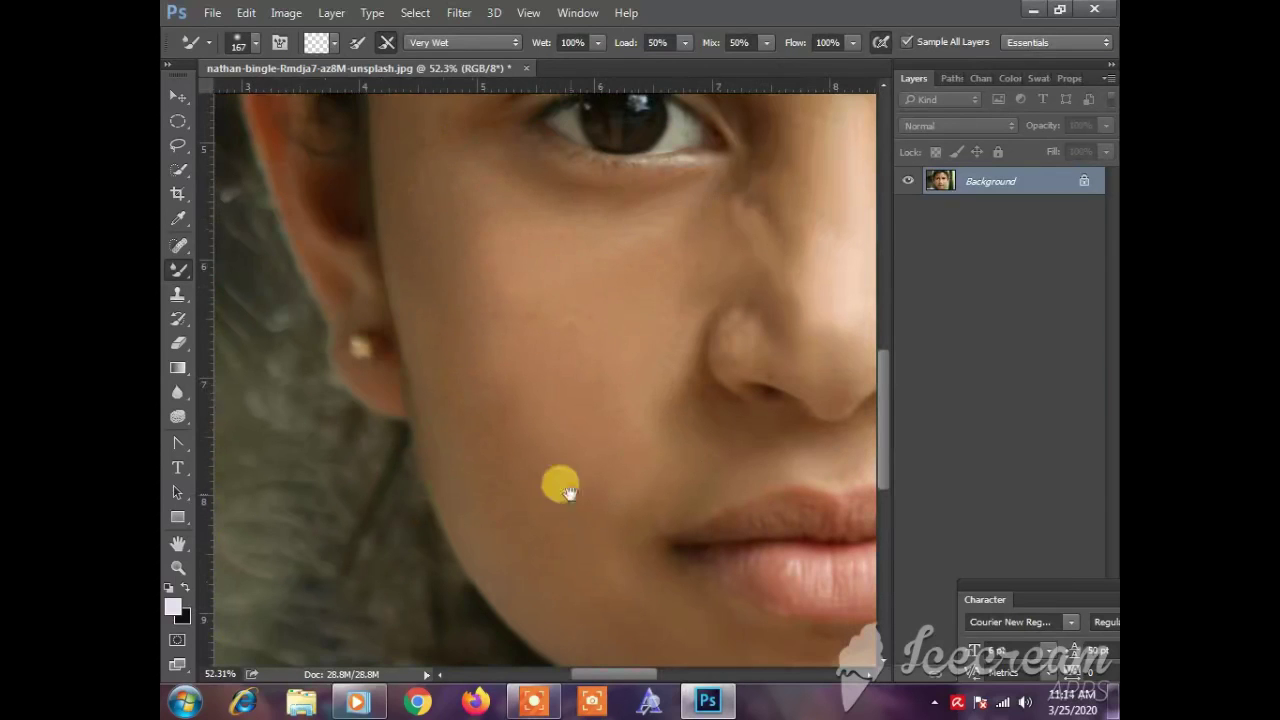
drag(567, 492, 700, 351)
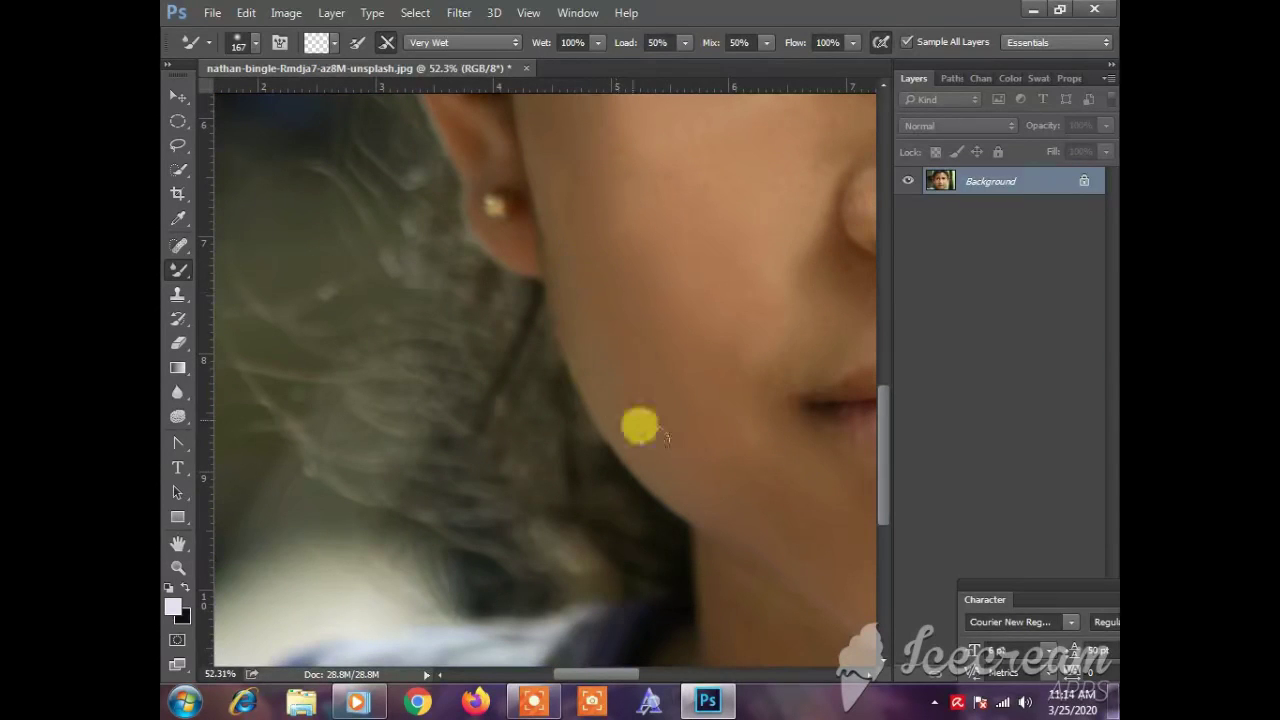
drag(545, 152, 655, 324)
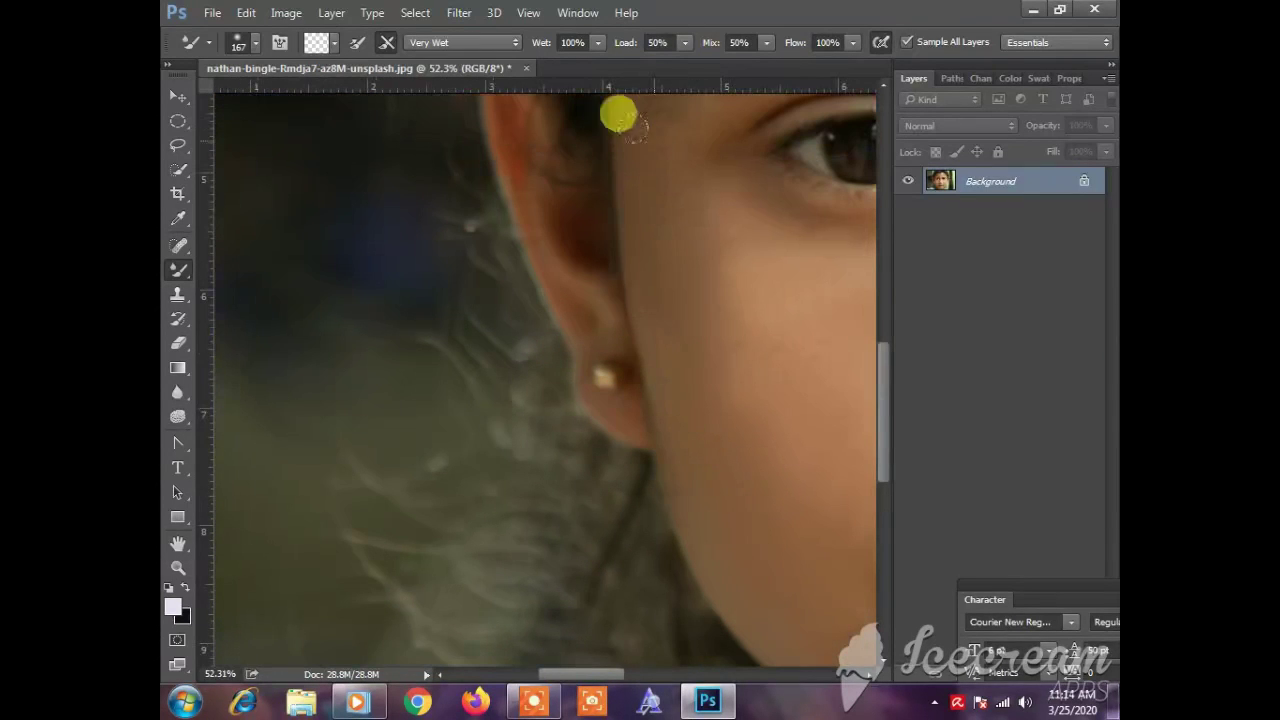
Step: Blend the skin between the image-left eyebrow and eye and around the eyelid with the Mixer Brush at 45 px
drag(738, 196, 653, 606)
drag(640, 509, 594, 545)
ctrl+click(669, 555)
scroll(669, 554, up, 4)
drag(680, 457, 762, 467)
mouse_move(650, 496)
mouse_down()
mouse_move(625, 539)
mouse_move(606, 504)
mouse_up()
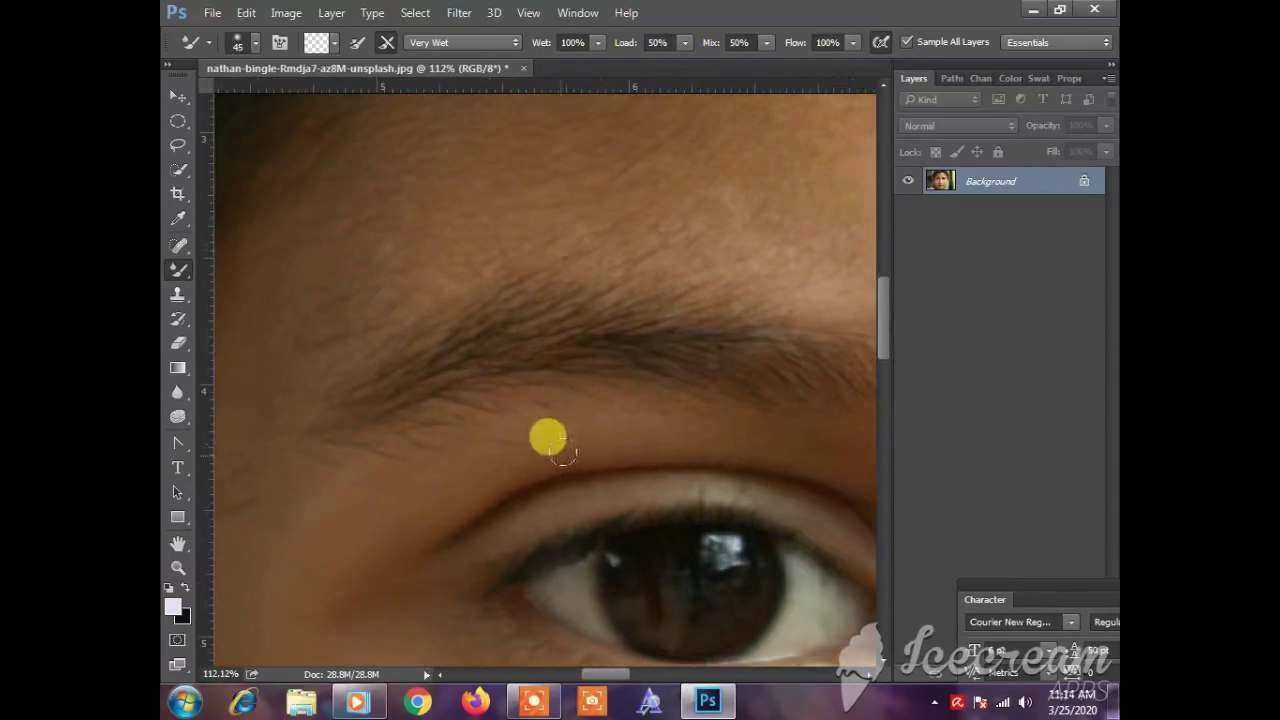
mouse_move(554, 449)
mouse_down()
mouse_move(519, 443)
mouse_move(599, 421)
mouse_move(672, 365)
mouse_move(836, 434)
mouse_up()
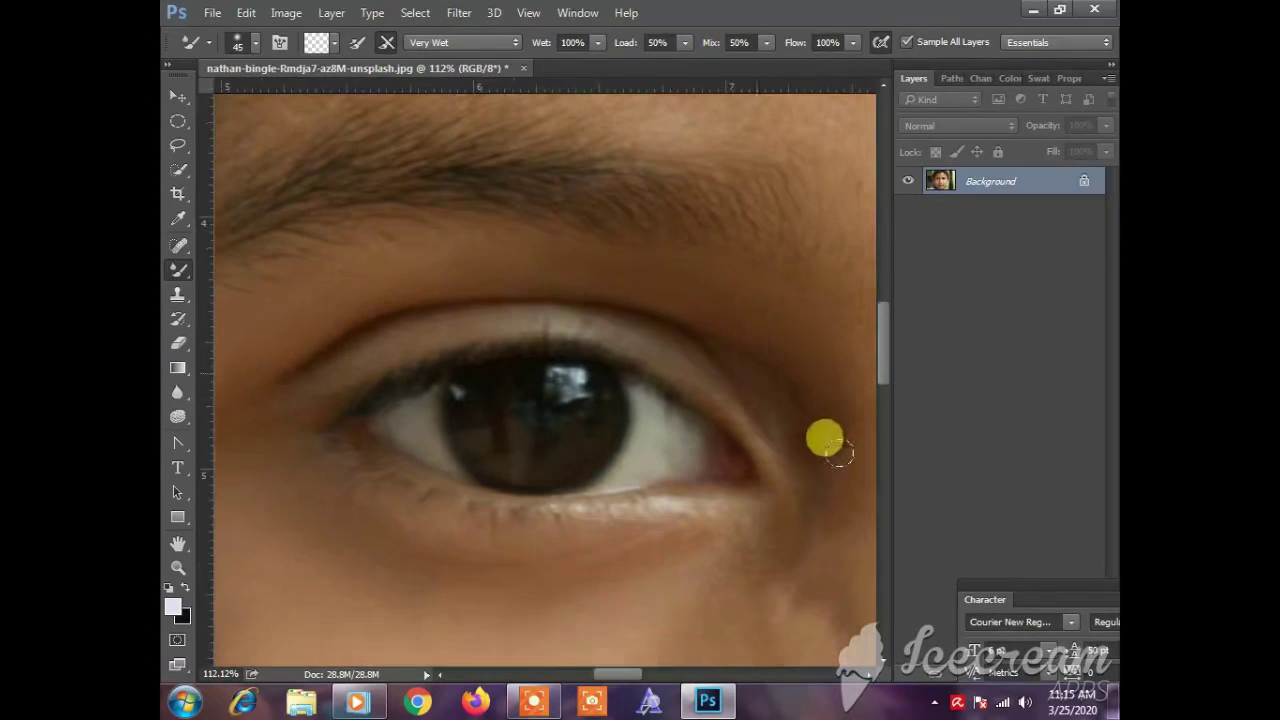
mouse_move(830, 445)
mouse_down()
mouse_move(748, 430)
mouse_move(616, 330)
mouse_move(561, 307)
mouse_move(379, 339)
mouse_move(378, 390)
mouse_move(416, 326)
mouse_move(299, 396)
mouse_up()
mouse_move(638, 508)
mouse_down()
mouse_move(524, 533)
mouse_move(443, 530)
mouse_move(416, 513)
mouse_move(476, 564)
mouse_move(490, 558)
mouse_move(411, 547)
mouse_move(278, 481)
mouse_up()
Step: Smooth the temple and the skin above the image-left eyebrow up to the hairline with the Mixer Brush at 88 px
scroll(736, 568, down, 5)
drag(478, 322, 702, 514)
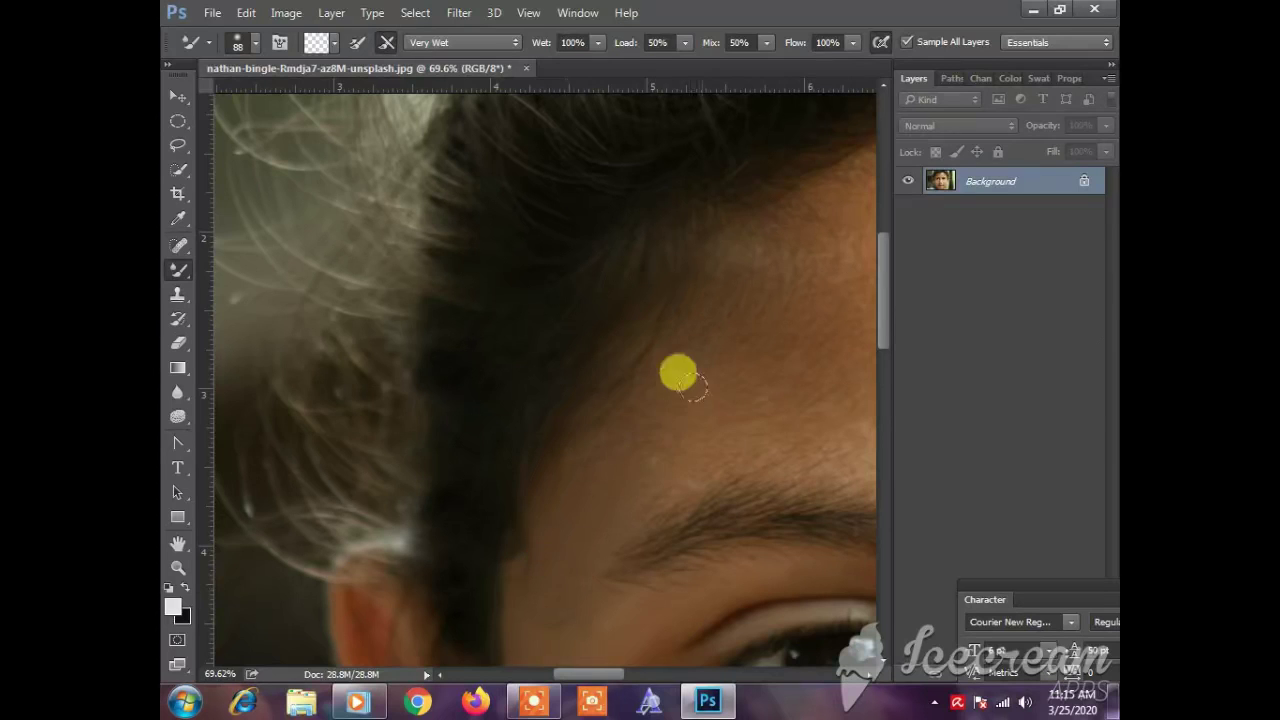
drag(650, 365, 461, 186)
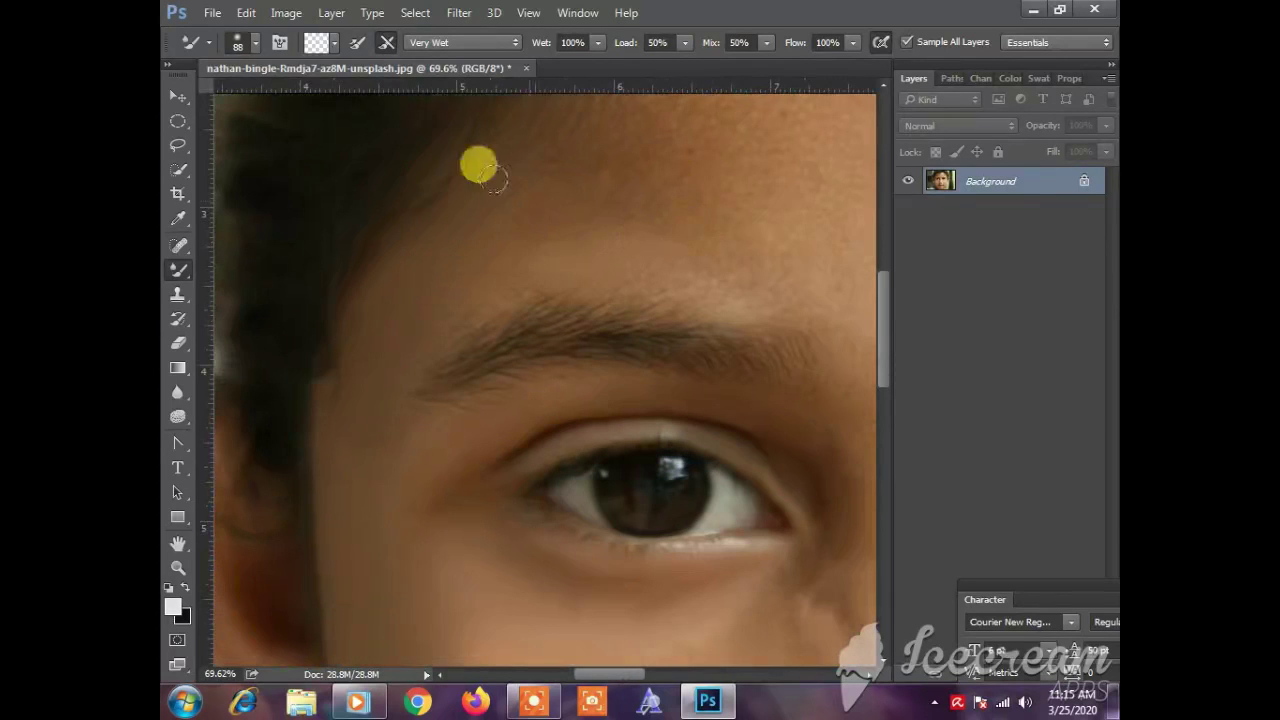
Step: Smooth the forehead and the area between the eyebrows with the Mixer Brush enlarged to 269 px
scroll(768, 200, down, 2)
mouse_move(785, 243)
mouse_down()
mouse_move(443, 267)
mouse_move(315, 176)
mouse_up()
key(alt+space)
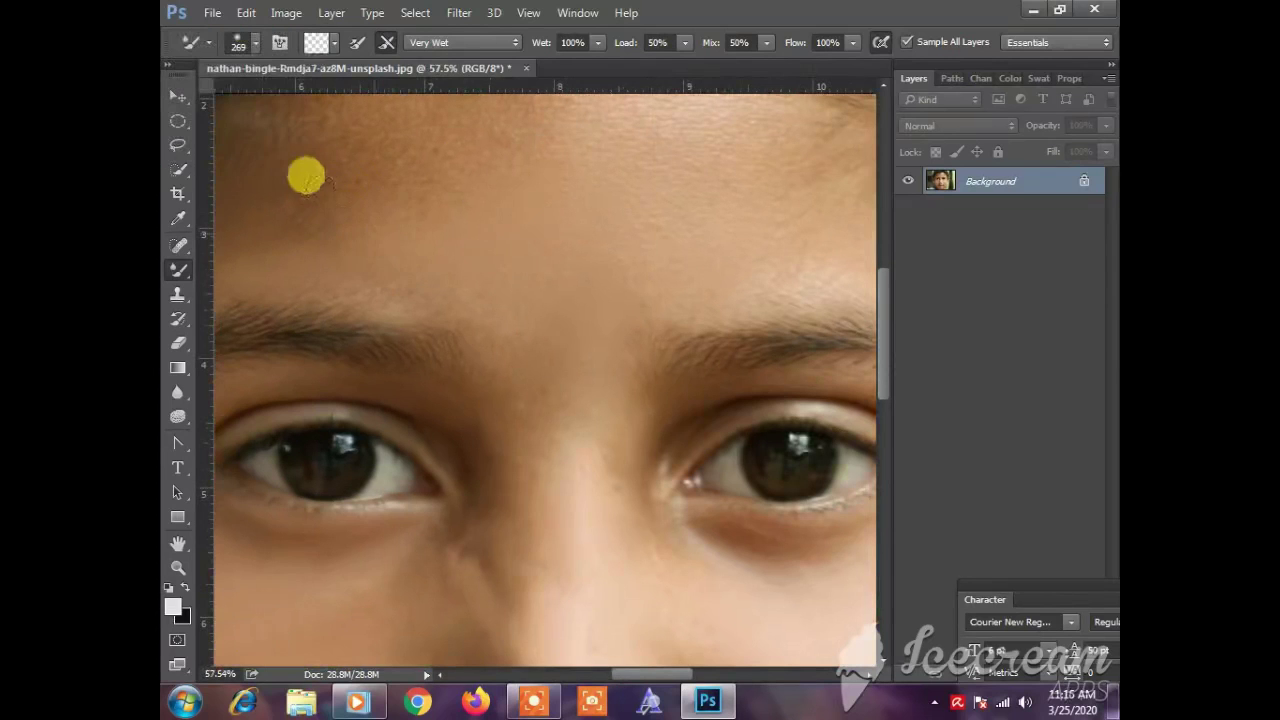
mouse_move(526, 194)
mouse_down()
mouse_move(317, 160)
mouse_move(446, 372)
mouse_up()
mouse_move(434, 249)
mouse_down()
mouse_move(360, 340)
mouse_move(493, 280)
mouse_move(464, 287)
mouse_move(495, 318)
mouse_move(555, 315)
mouse_move(453, 255)
mouse_move(406, 334)
mouse_up()
drag(711, 387, 464, 382)
mouse_move(480, 334)
mouse_down()
mouse_move(473, 247)
mouse_move(617, 262)
mouse_move(365, 311)
mouse_move(453, 481)
mouse_move(529, 428)
mouse_move(647, 409)
mouse_move(664, 263)
mouse_move(617, 265)
mouse_move(737, 398)
mouse_move(529, 451)
mouse_up()
mouse_move(716, 436)
mouse_down()
mouse_move(553, 206)
mouse_move(740, 317)
mouse_move(593, 249)
mouse_up()
Step: Smooth the skin around the image-right eye, from the inner corner across the eyelid crease, with the Mixer Brush at 66 px
scroll(383, 465, up, 5)
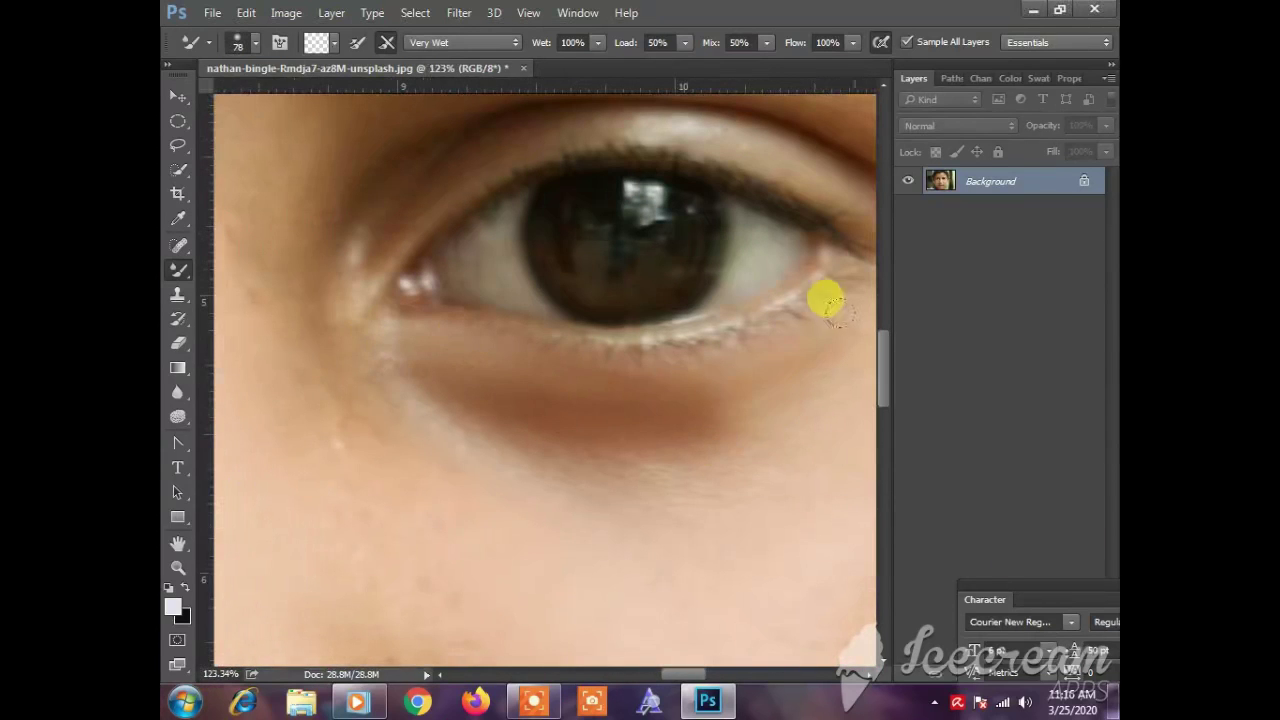
scroll(386, 437, up, 3)
alt+right_click(368, 388)
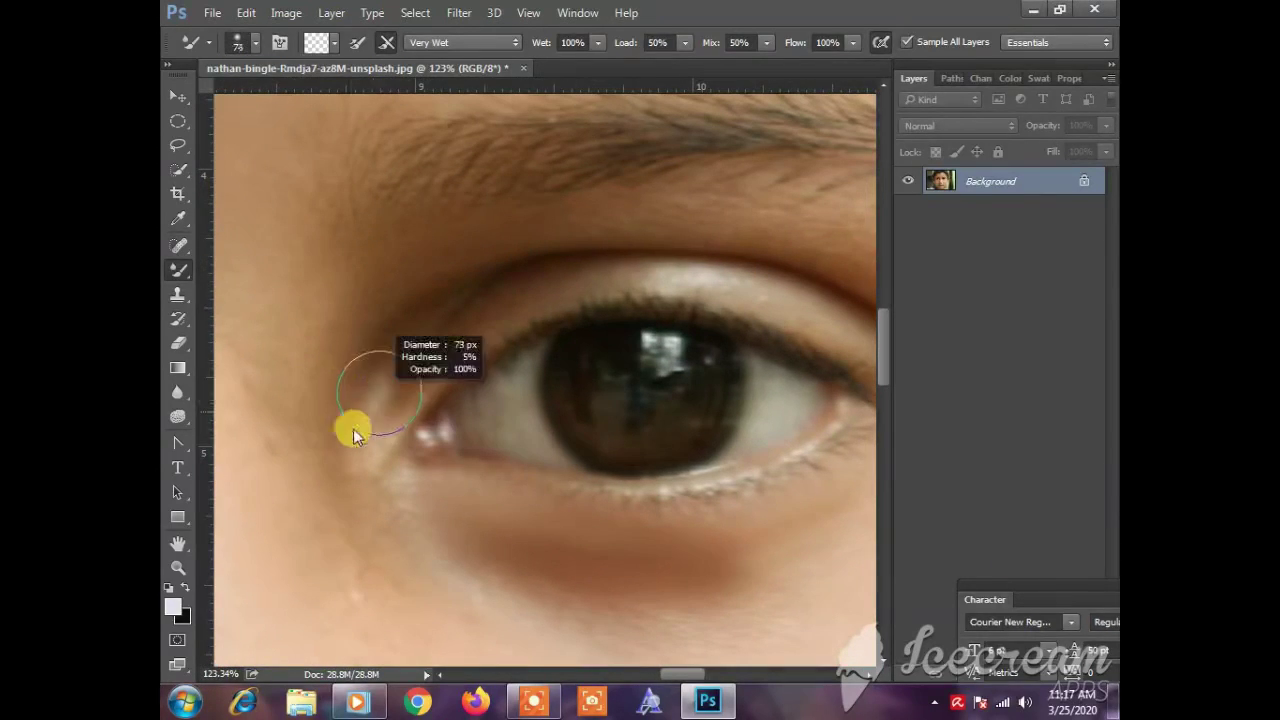
drag(803, 213, 592, 214)
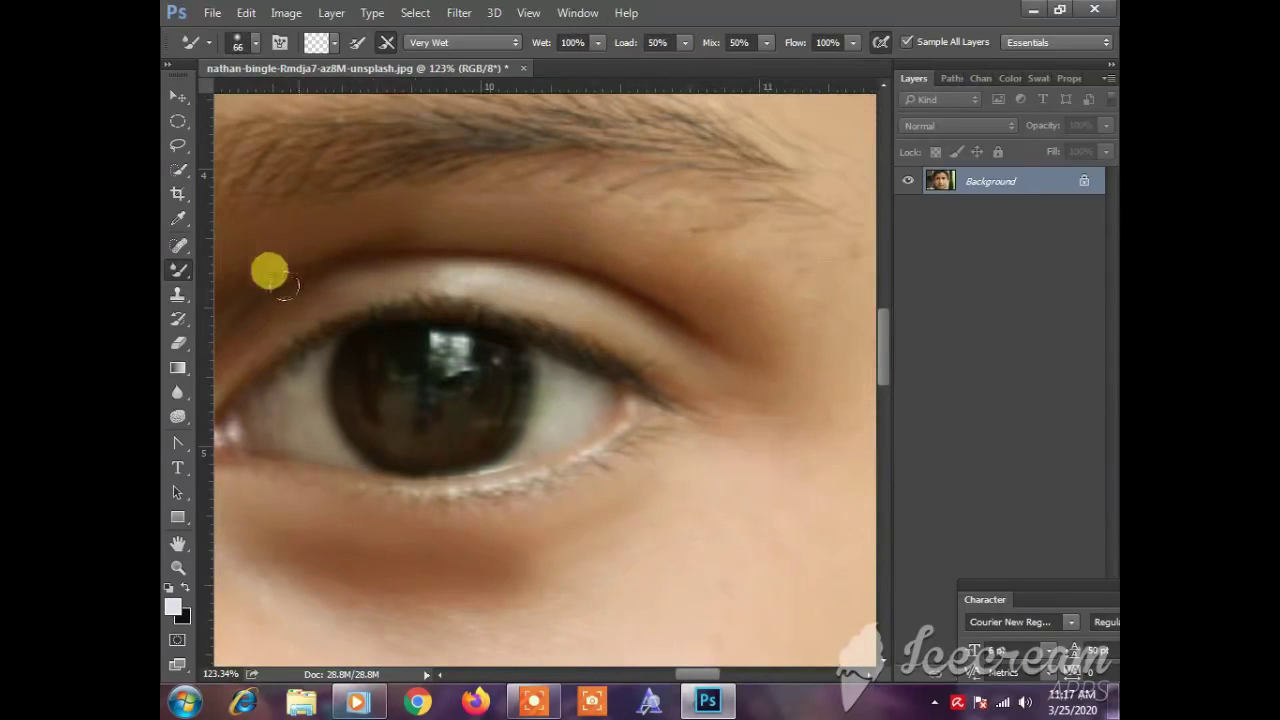
drag(232, 313, 372, 246)
scroll(349, 482, down, 6)
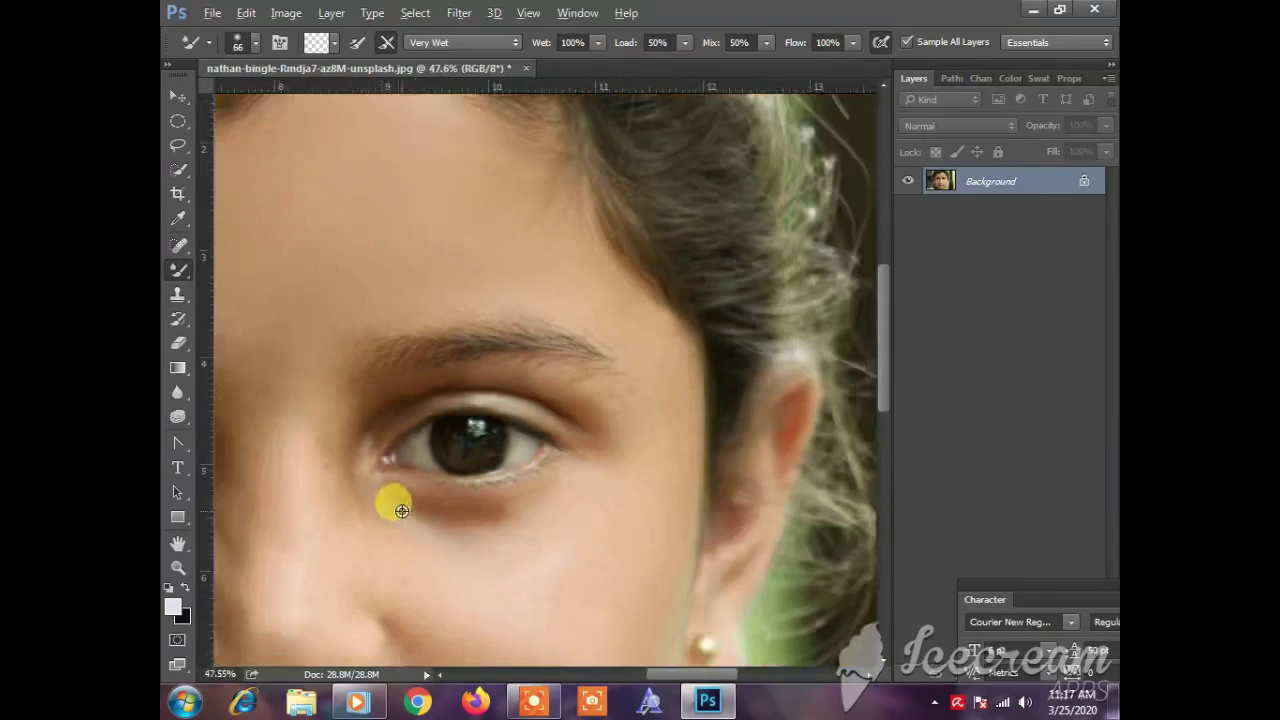
Step: Smooth the image-left nostril and blend the texture of both lips with the Mixer Brush at 66 px
scroll(557, 473, up, 4)
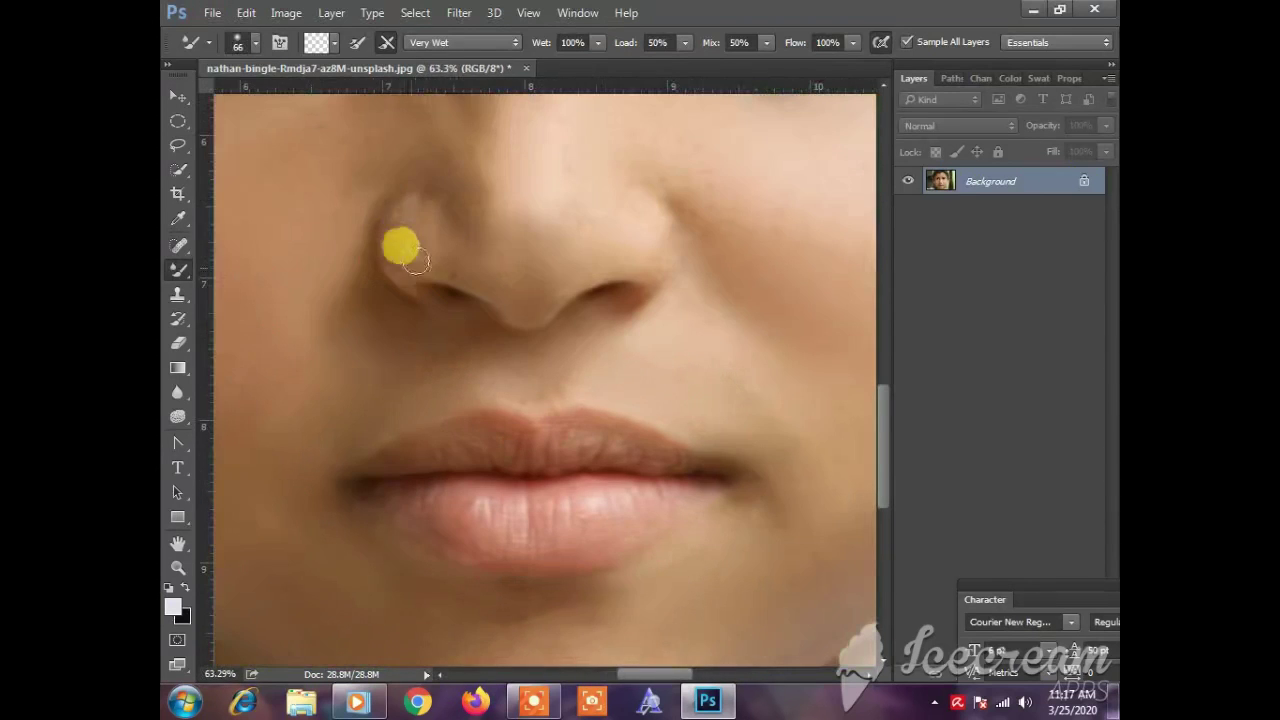
mouse_move(416, 259)
mouse_down()
mouse_move(409, 198)
mouse_move(441, 247)
mouse_up()
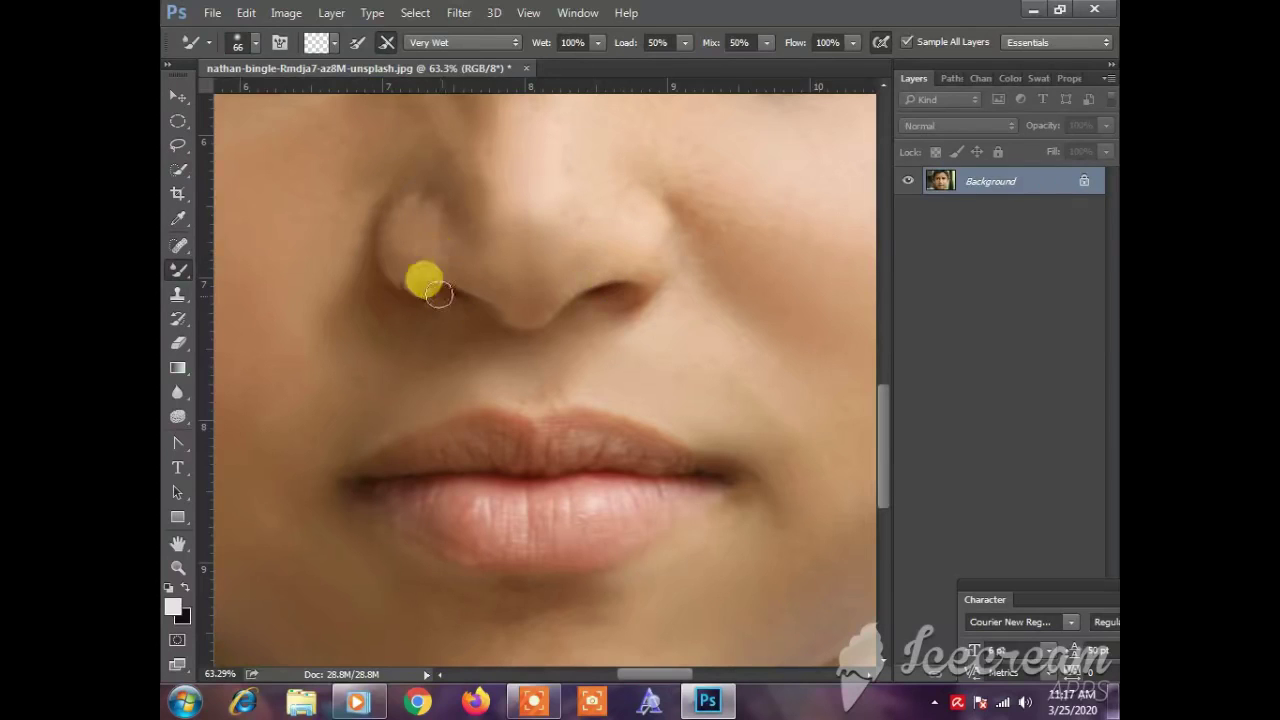
mouse_move(628, 502)
mouse_down()
mouse_move(503, 503)
mouse_move(520, 545)
mouse_move(473, 496)
mouse_move(415, 502)
mouse_up()
mouse_move(478, 538)
mouse_down()
mouse_move(598, 536)
mouse_move(672, 492)
mouse_move(610, 445)
mouse_move(537, 427)
mouse_move(582, 449)
mouse_move(687, 376)
mouse_move(568, 462)
mouse_move(579, 428)
mouse_move(650, 451)
mouse_move(527, 438)
mouse_move(427, 455)
mouse_move(500, 437)
mouse_up()
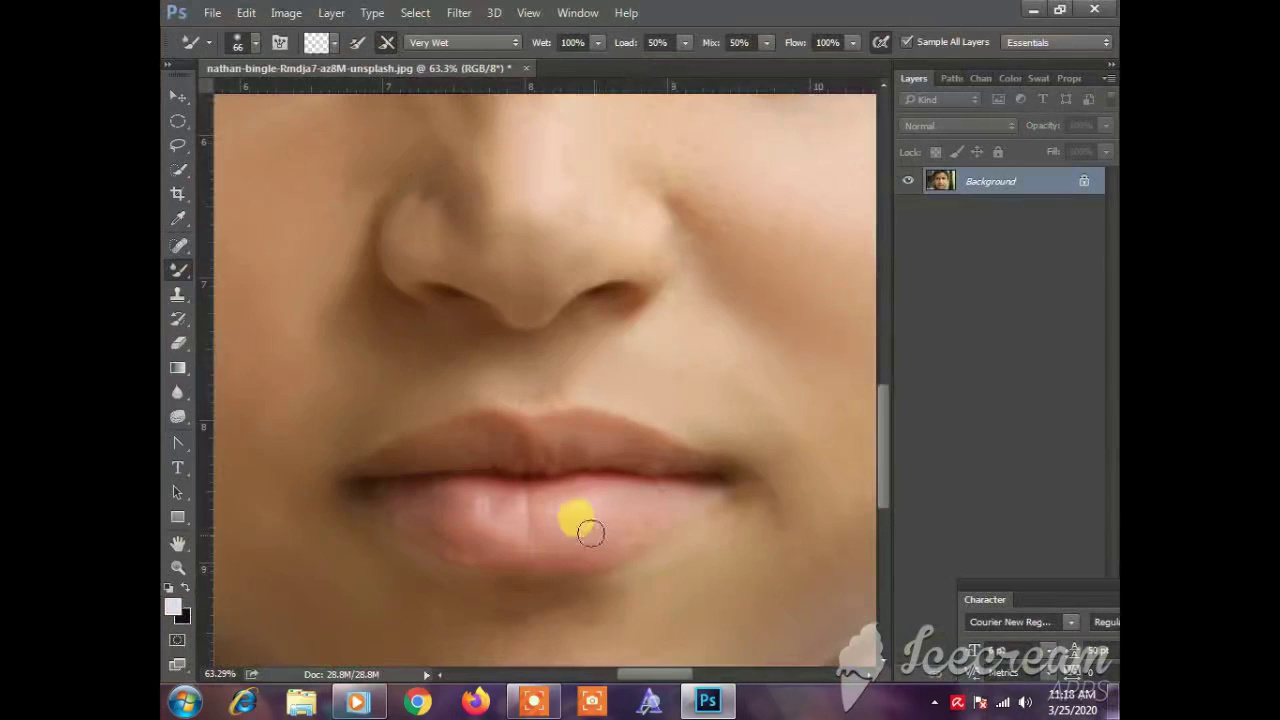
key(ctrl+0)
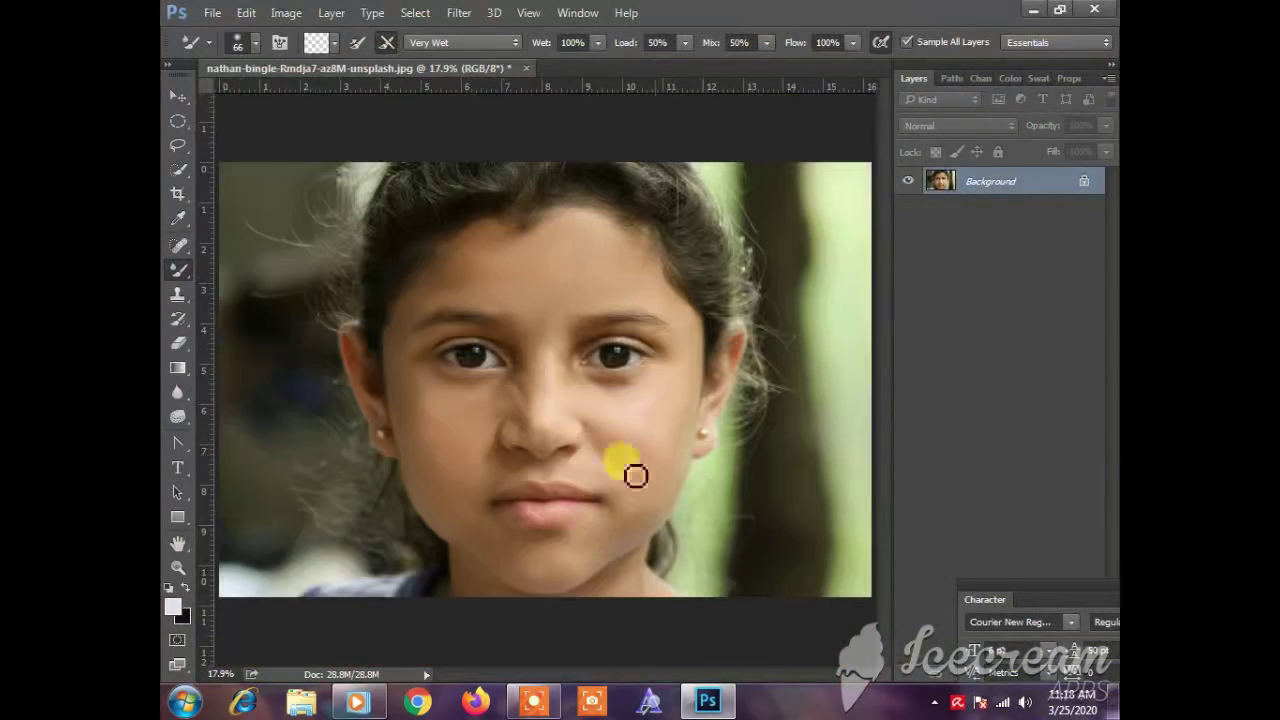
Step: Brighten the highlights on the face and forehead with the Dodge Tool on Midtones at 17% exposure, enlarging the brush to 180 px
scroll(567, 499, up, 4)
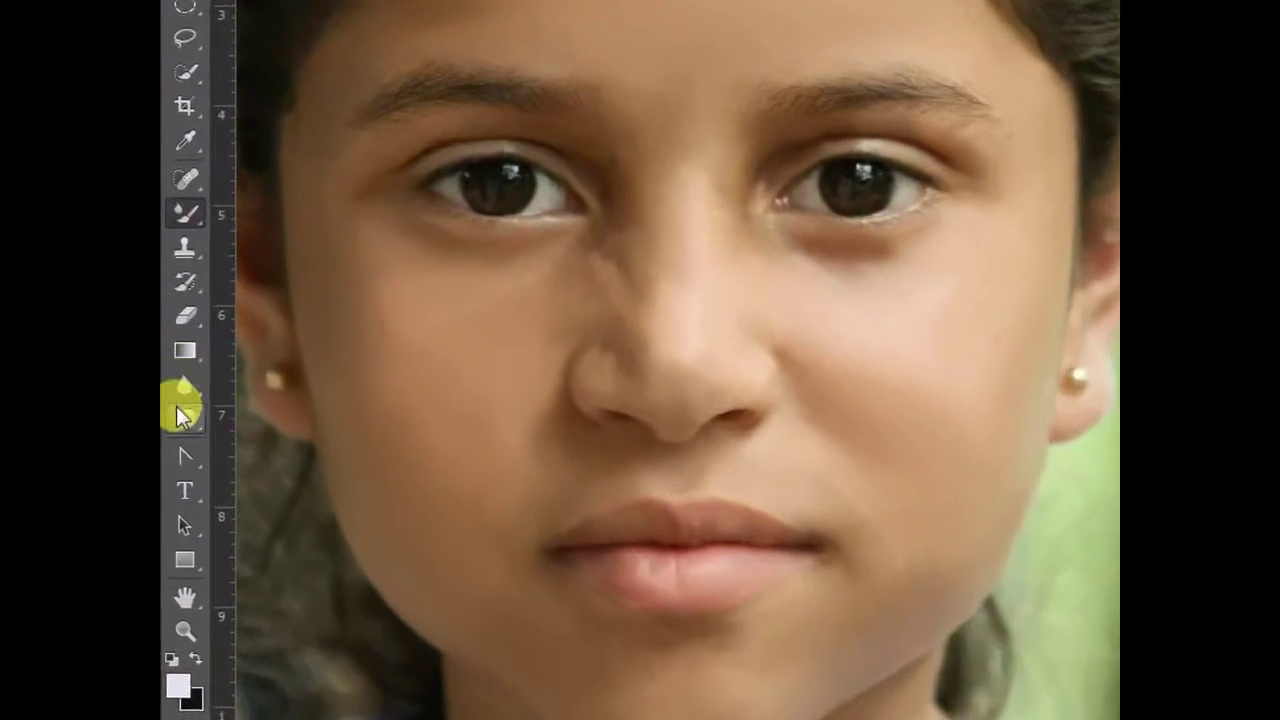
click(180, 417)
click(344, 424)
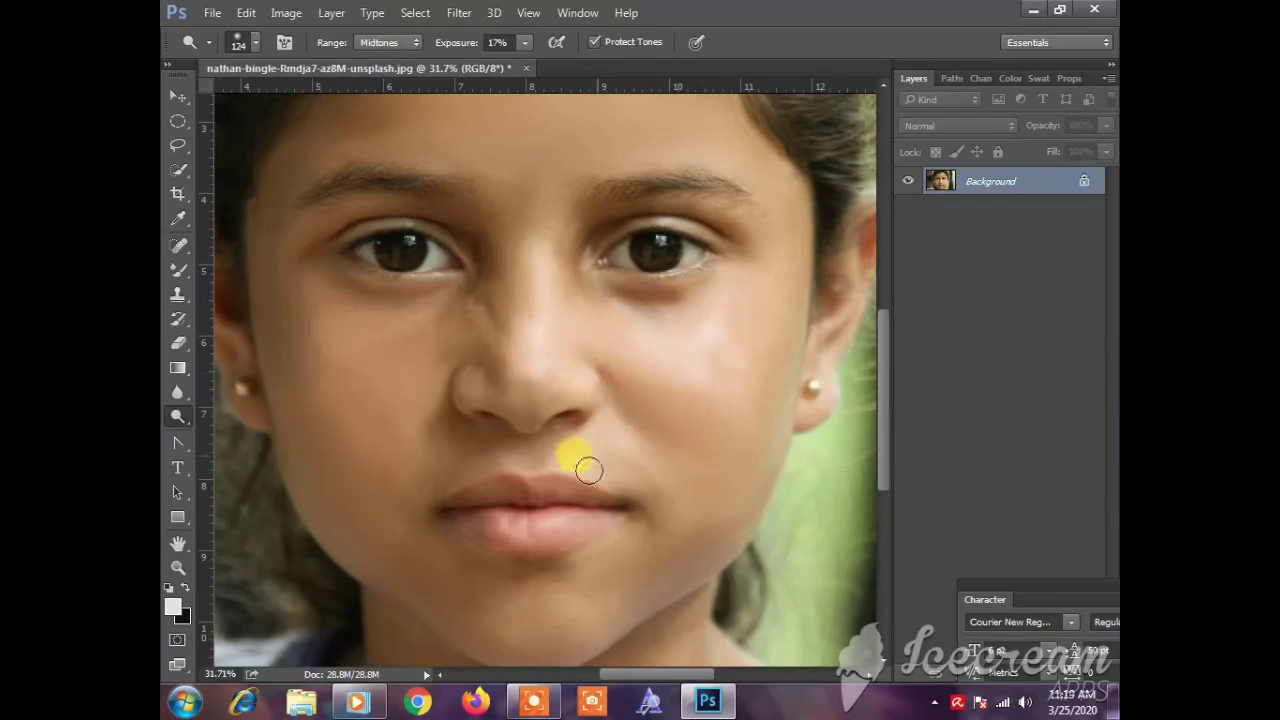
alt+right_click(604, 543)
alt+right_click(794, 428)
scroll(780, 370, up, 5)
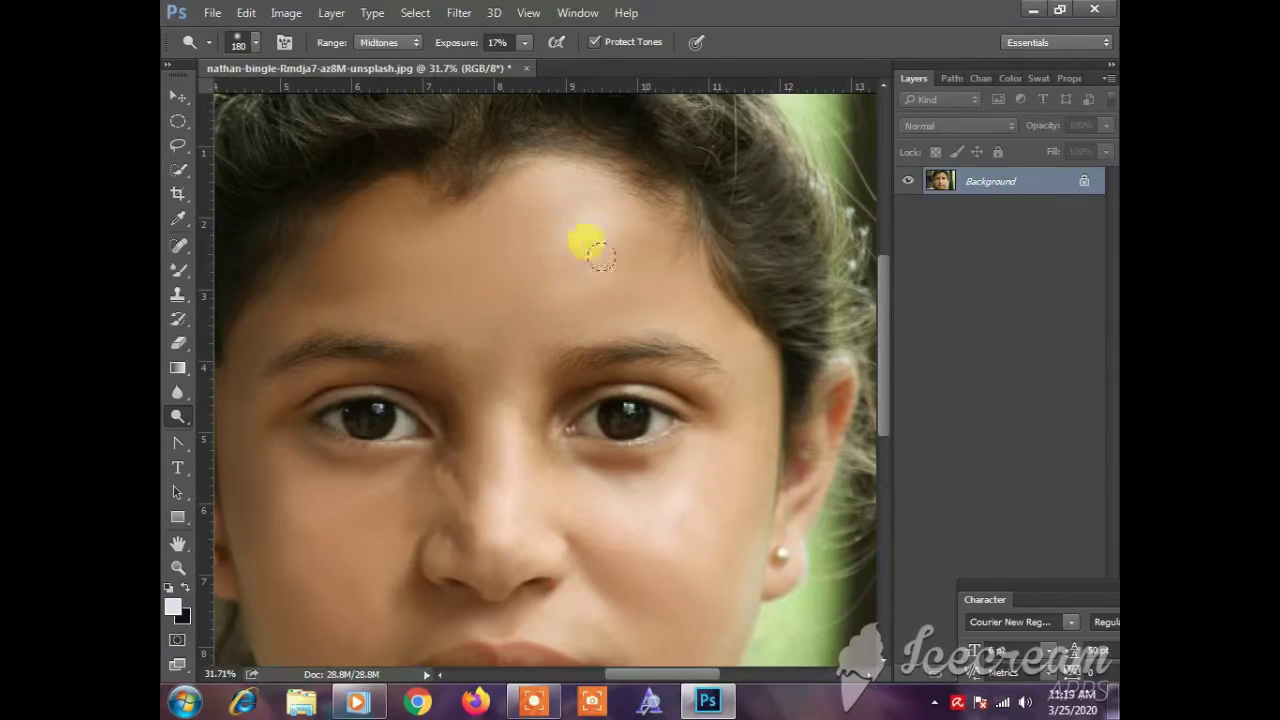
Step: Blend the brightened forehead area into the surrounding skin with the Mixer Brush
click(175, 272)
right_click(591, 277)
right_click(528, 302)
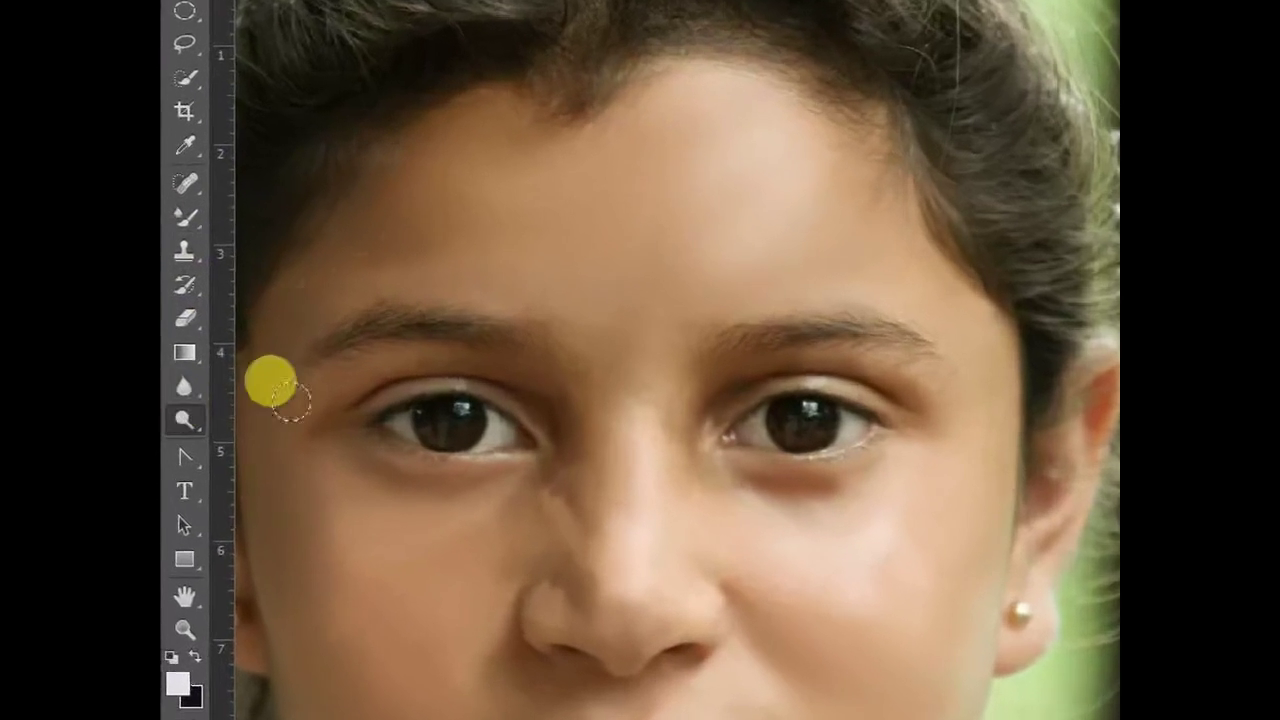
Step: Lighten the eyelids of both eyes with the Dodge Tool at 39 px and 17% exposure
click(178, 416)
scroll(983, 478, up, 6)
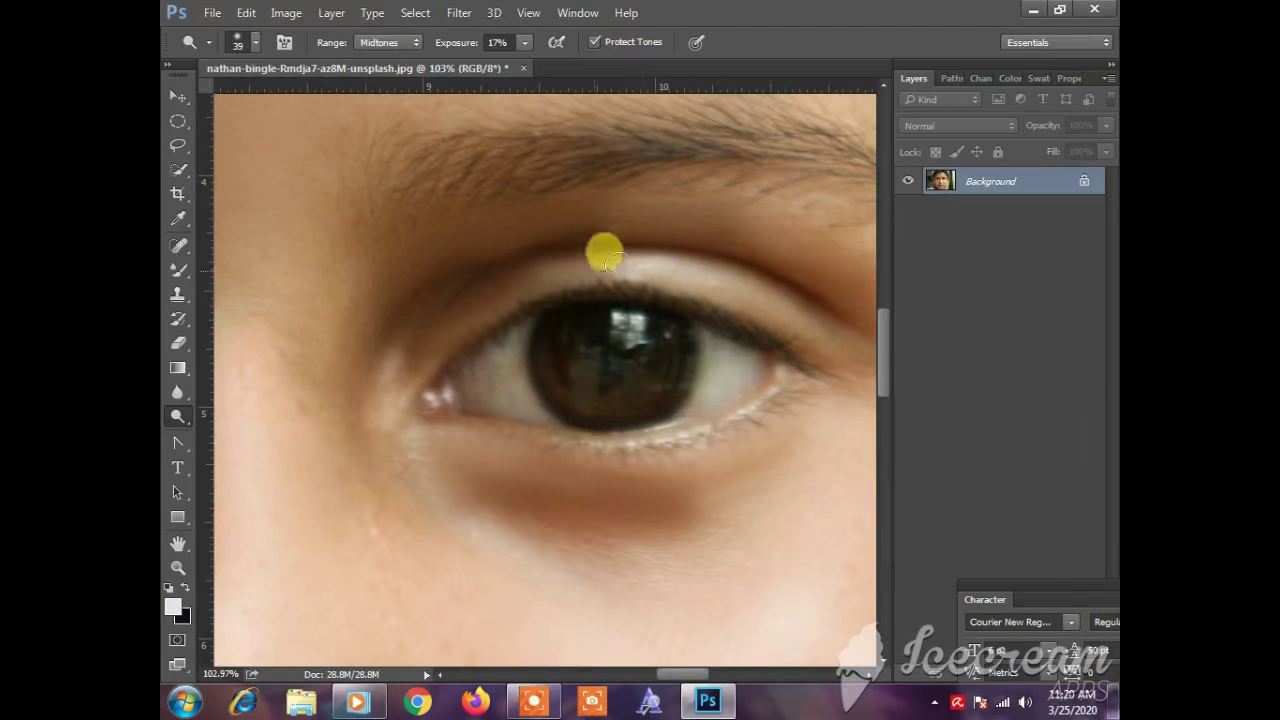
mouse_move(270, 527)
mouse_down()
mouse_move(559, 425)
mouse_move(547, 459)
mouse_up()
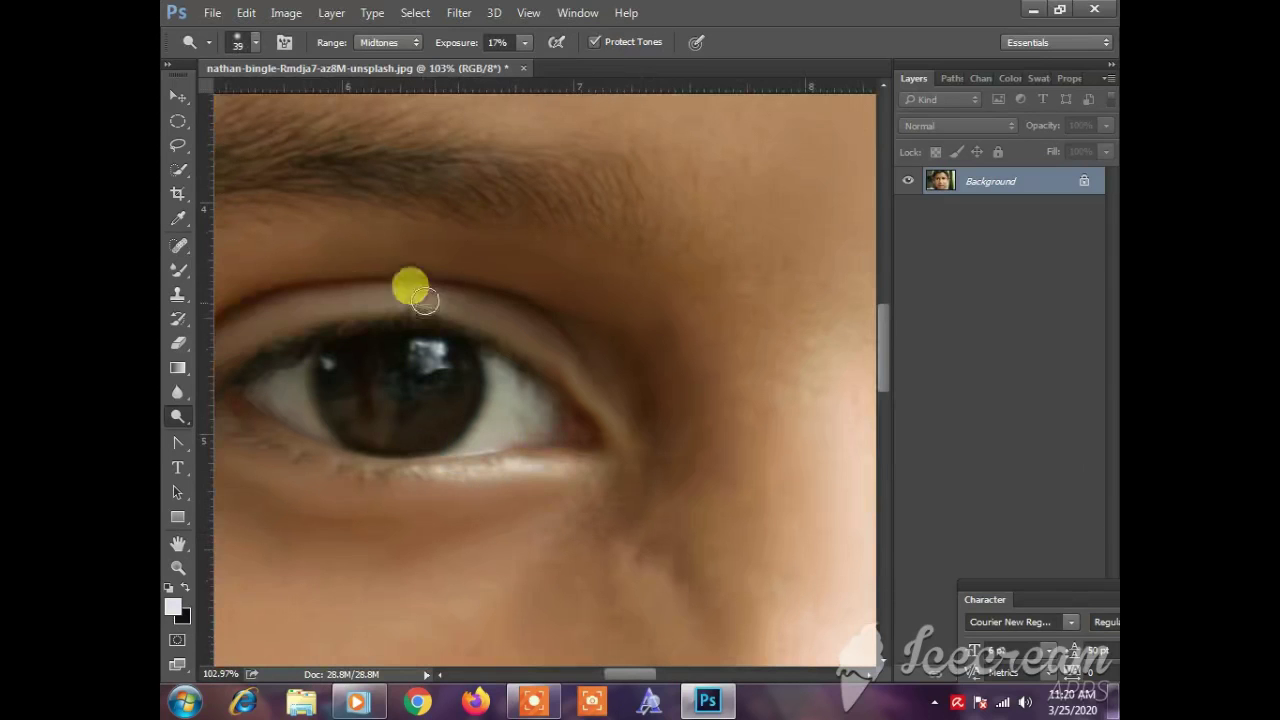
scroll(674, 466, down, 4)
drag(746, 537, 608, 471)
Step: Add highlights to the lower lip and the upper lip edge with the Dodge Tool at 39 px
scroll(608, 471, up, 3)
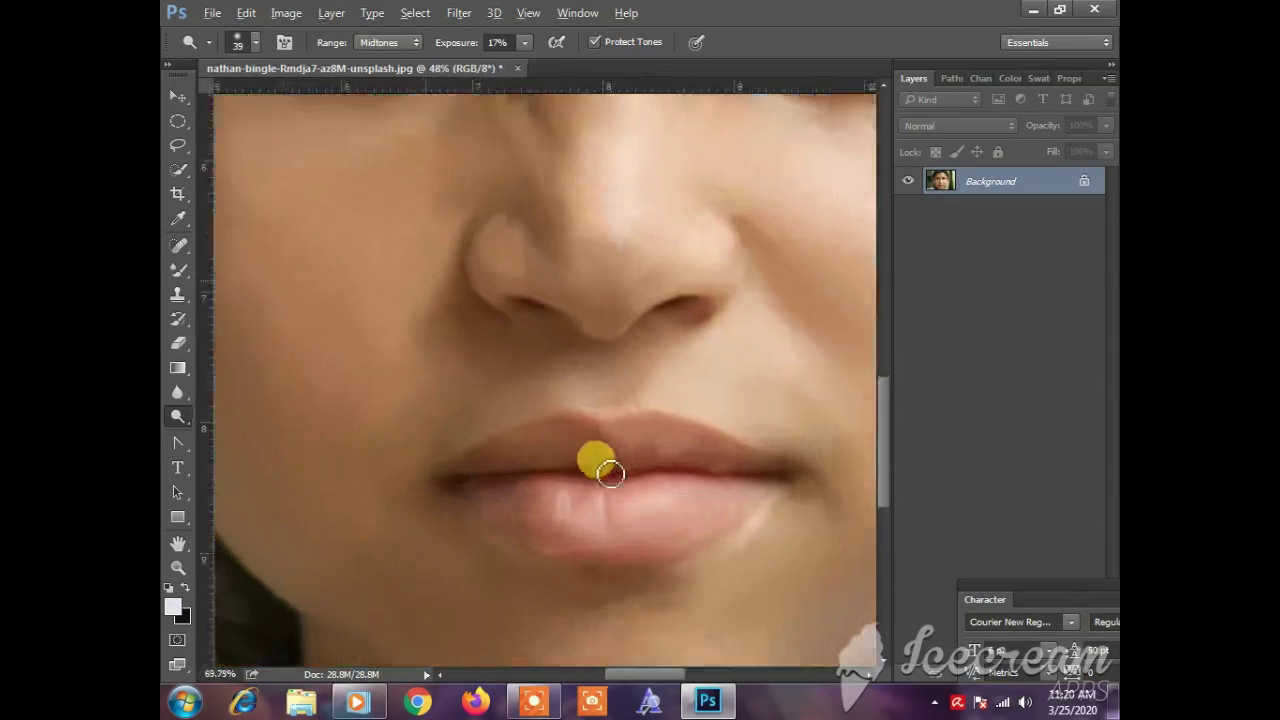
mouse_move(655, 522)
mouse_down()
mouse_move(778, 519)
mouse_move(532, 517)
mouse_move(619, 534)
mouse_move(488, 509)
mouse_move(616, 531)
mouse_move(731, 521)
mouse_up()
mouse_move(640, 402)
mouse_down()
mouse_move(763, 406)
mouse_move(572, 380)
mouse_move(643, 420)
mouse_up()
scroll(645, 422, down, 4)
scroll(714, 463, down, 4)
Step: Lighten the cheek area below the image-left eye with the Dodge Tool, resizing the brush to 125 px
scroll(520, 402, up, 7)
right_click(517, 385)
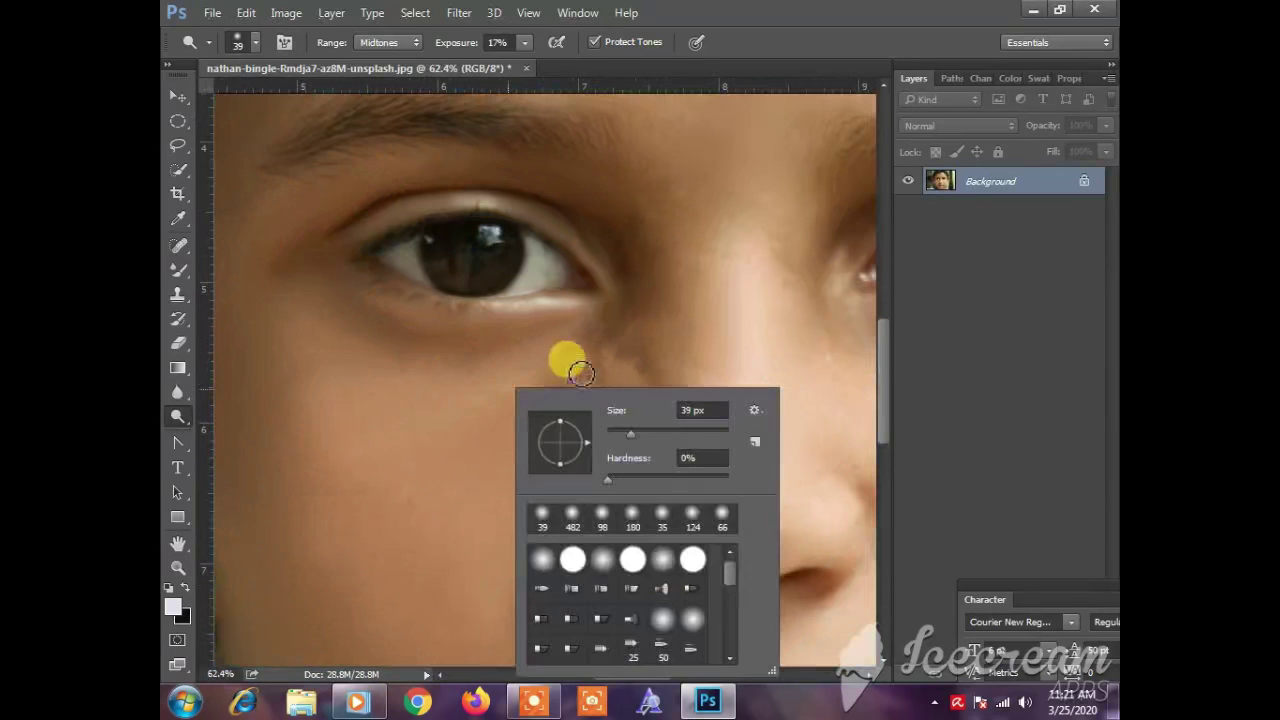
click(306, 462)
key(bracketleft)
key(bracketleft)
key(bracketleft)
key(bracketleft)
mouse_move(506, 337)
mouse_down()
mouse_move(455, 392)
mouse_move(436, 349)
mouse_move(550, 339)
mouse_move(428, 396)
mouse_move(423, 426)
mouse_move(451, 360)
mouse_move(418, 400)
mouse_move(510, 497)
mouse_move(472, 564)
mouse_move(461, 373)
mouse_move(361, 371)
mouse_move(390, 500)
mouse_up()
scroll(570, 548, down, 6)
scroll(522, 546, up, 3)
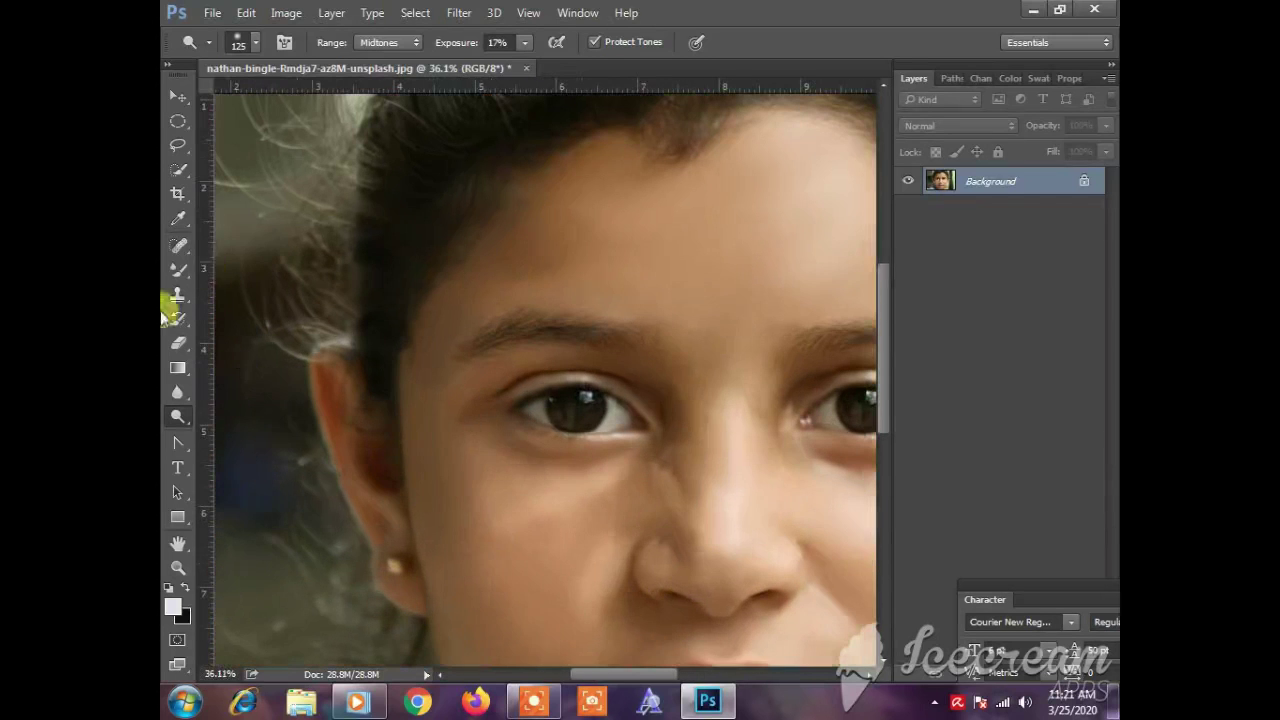
Step: Blend the lightened image-left cheek with the Mixer Brush at 482 px
click(179, 270)
scroll(480, 481, down, 3)
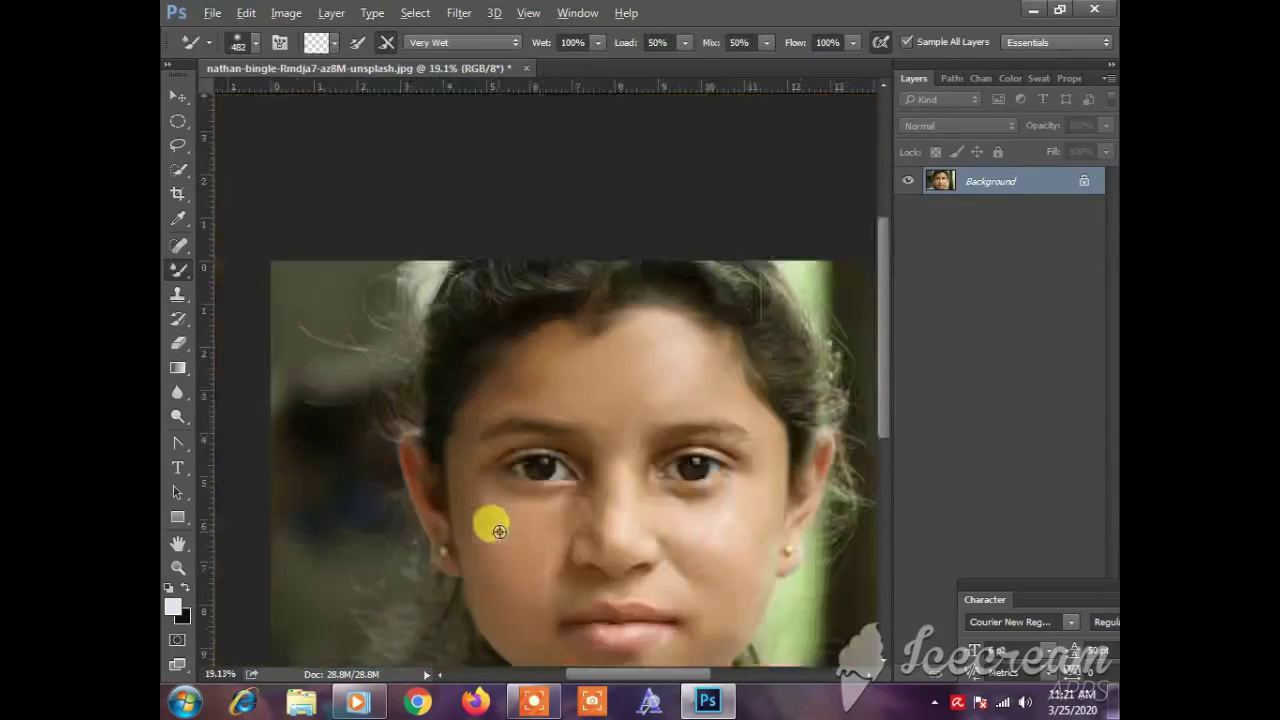
scroll(523, 349, up, 4)
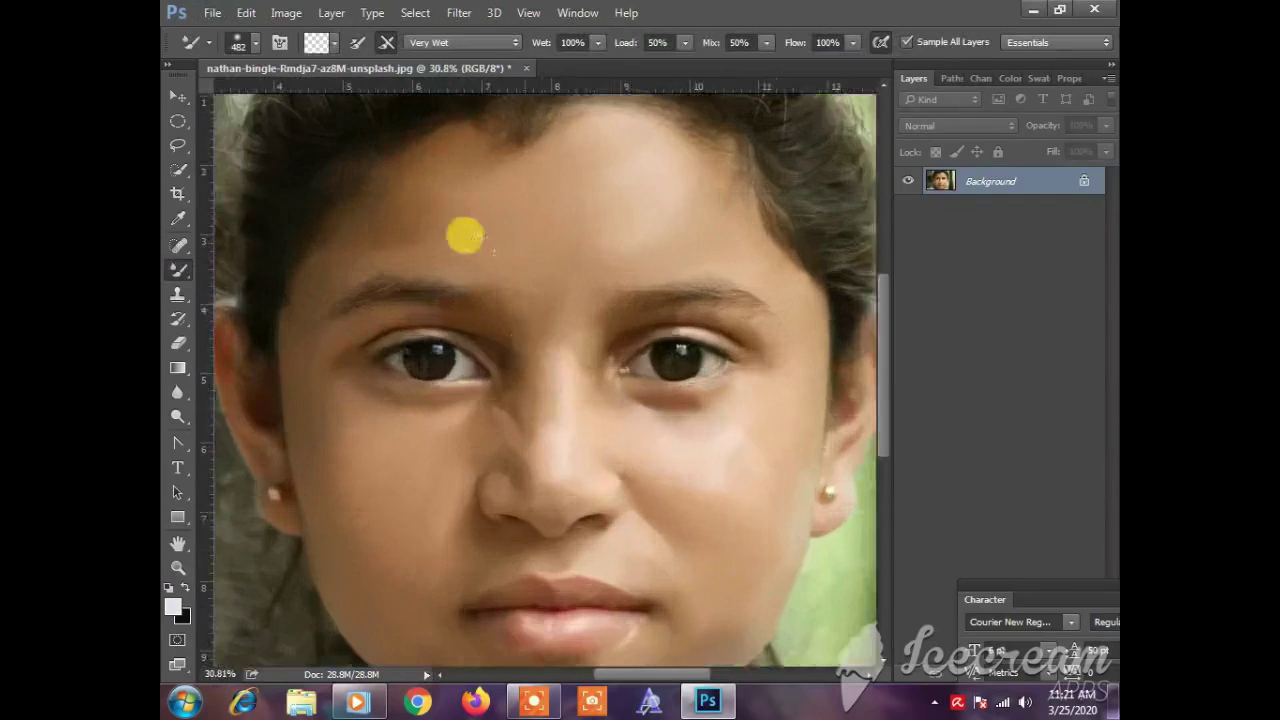
Step: Darken the hair around the hairline with the Burn Tool on Midtones at 60% exposure and 210 px
click(178, 416)
click(228, 436)
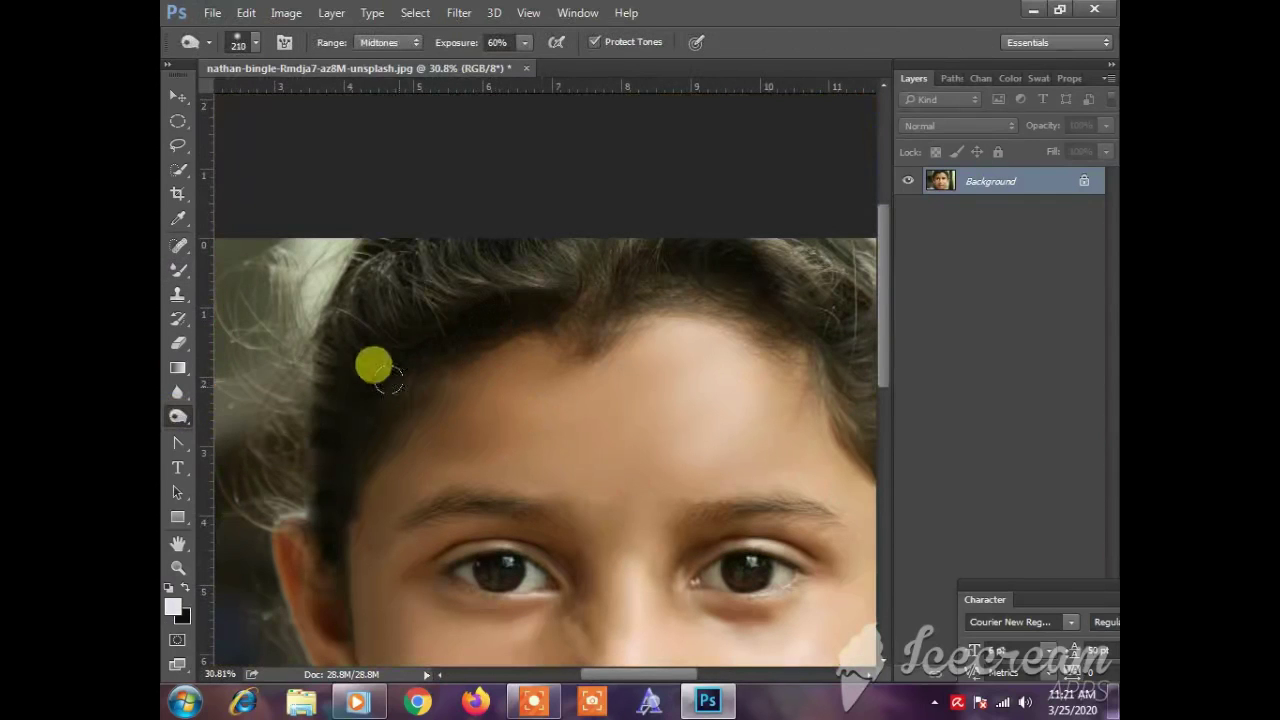
mouse_move(577, 318)
mouse_down()
mouse_move(696, 260)
mouse_move(692, 280)
mouse_move(790, 343)
mouse_move(694, 290)
mouse_move(558, 277)
mouse_up()
mouse_move(802, 341)
mouse_down()
mouse_move(660, 297)
mouse_move(759, 382)
mouse_move(630, 227)
mouse_move(702, 304)
mouse_up()
mouse_move(292, 297)
mouse_down()
mouse_move(476, 342)
mouse_move(373, 512)
mouse_up()
Step: Darken and define both eyebrows with the Burn Tool at 48 px
alt+right_click(558, 532)
scroll(549, 529, up, 10)
mouse_move(690, 512)
mouse_down()
mouse_move(629, 500)
mouse_move(649, 503)
mouse_move(382, 512)
mouse_move(509, 466)
mouse_move(309, 514)
mouse_move(480, 457)
mouse_move(779, 536)
mouse_move(677, 489)
mouse_up()
scroll(689, 491, down, 5)
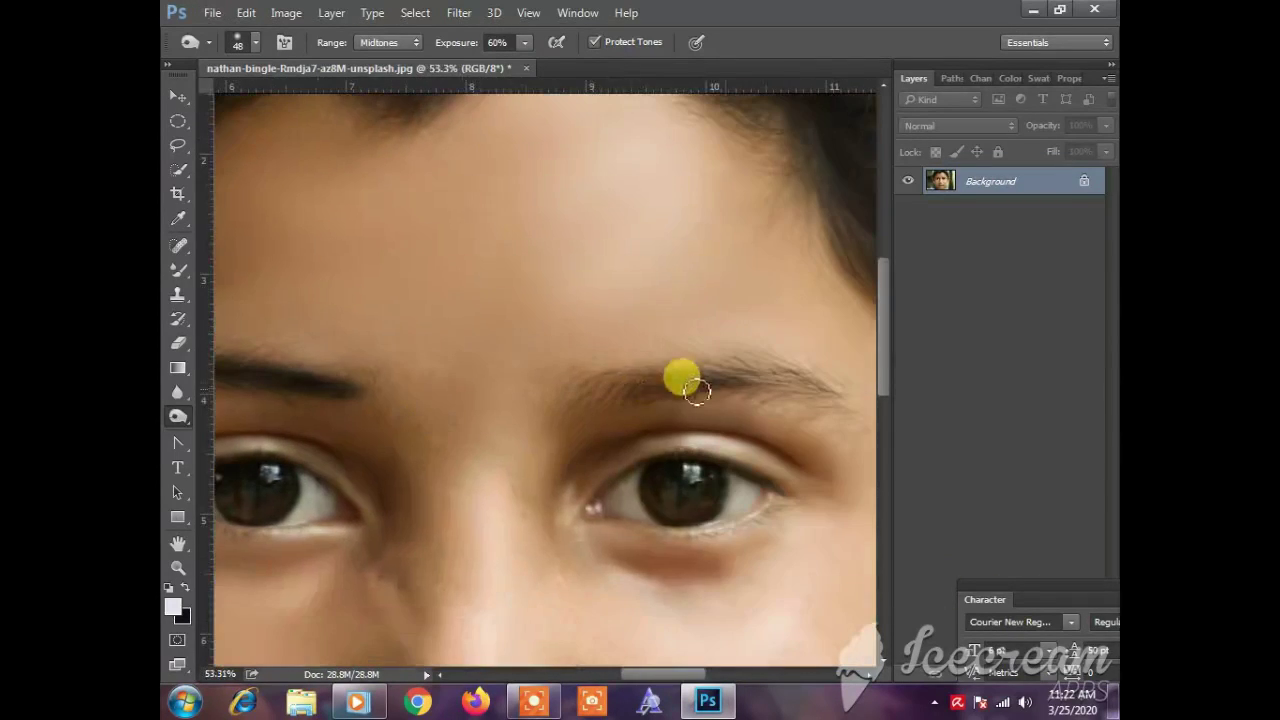
mouse_move(697, 391)
mouse_down()
mouse_move(763, 380)
mouse_move(739, 391)
mouse_move(801, 393)
mouse_move(636, 406)
mouse_move(670, 384)
mouse_move(605, 394)
mouse_move(759, 373)
mouse_move(706, 382)
mouse_move(805, 378)
mouse_up()
scroll(677, 514, up, 2)
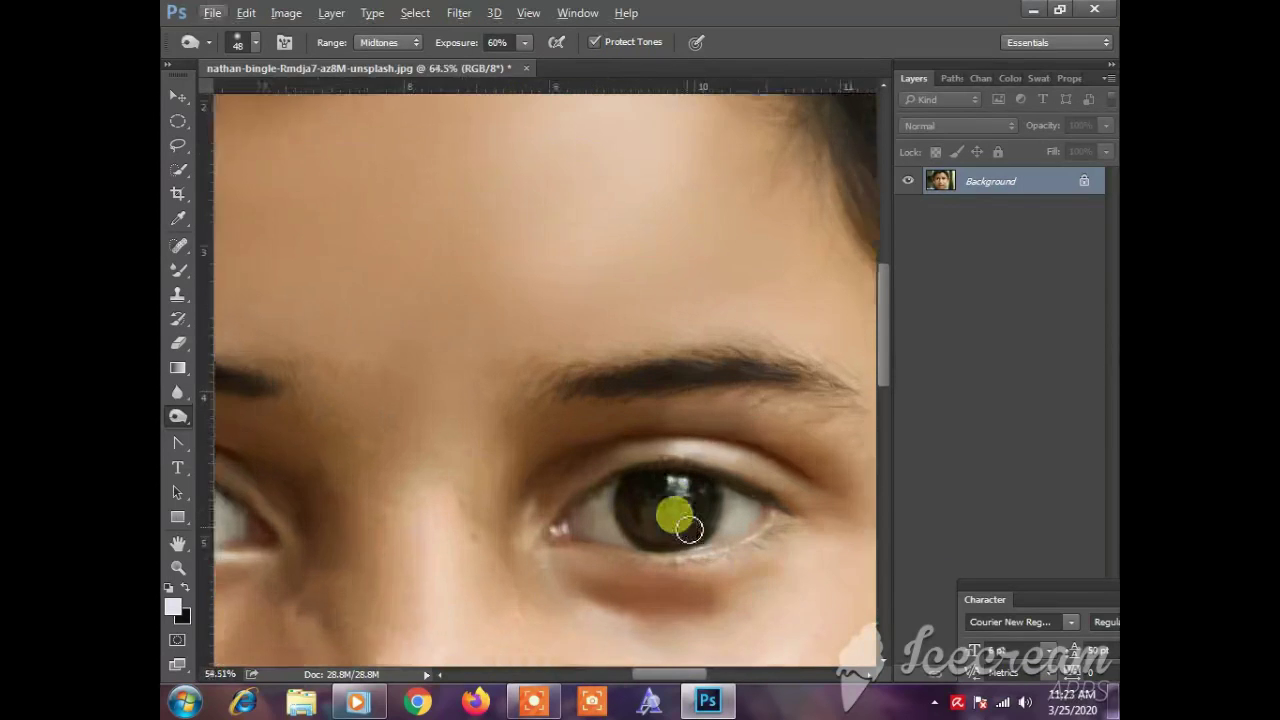
Step: Darken the upper lash line of the image-right eye with the Burn Tool at 19 px
alt+right_click(543, 478)
mouse_move(453, 523)
mouse_down()
mouse_move(531, 469)
mouse_move(671, 434)
mouse_move(848, 528)
mouse_move(814, 497)
mouse_move(874, 526)
mouse_up()
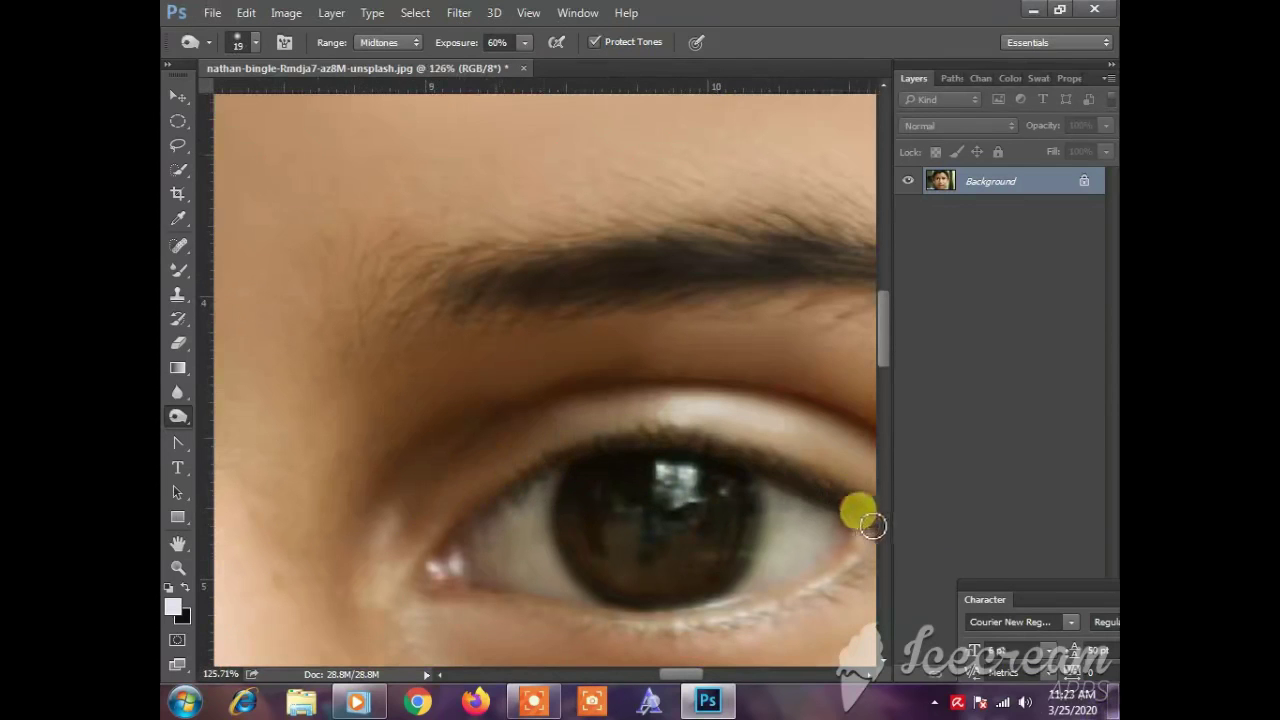
click(881, 528)
scroll(652, 543, down, 2)
scroll(643, 325, up, 1)
scroll(642, 325, up, 2)
Step: Deepen the inner corner and lower lash line of the image-right eye with the Burn Tool, undoing one stroke and repainting it
mouse_move(434, 335)
mouse_down()
mouse_move(635, 381)
mouse_move(729, 372)
mouse_move(815, 332)
mouse_move(860, 288)
mouse_up()
scroll(508, 229, down, 1)
mouse_move(486, 294)
mouse_down()
mouse_move(443, 306)
mouse_move(507, 256)
mouse_move(296, 31)
mouse_up()
key(ctrl+z)
mouse_move(442, 304)
mouse_down()
mouse_move(539, 237)
mouse_move(446, 313)
mouse_up()
scroll(429, 349, down, 6)
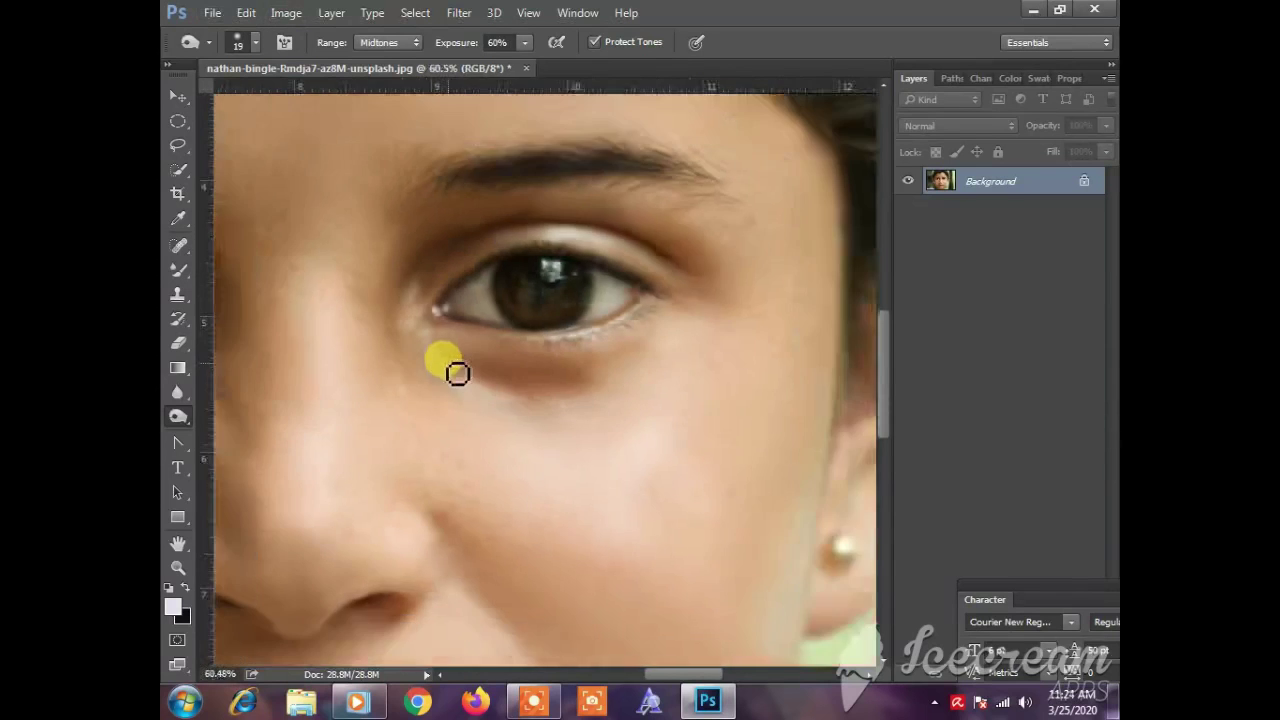
Step: Darken the lash line and inner corner of the image-left eye with the Burn Tool at 19 px
drag(329, 466, 514, 432)
scroll(512, 432, up, 6)
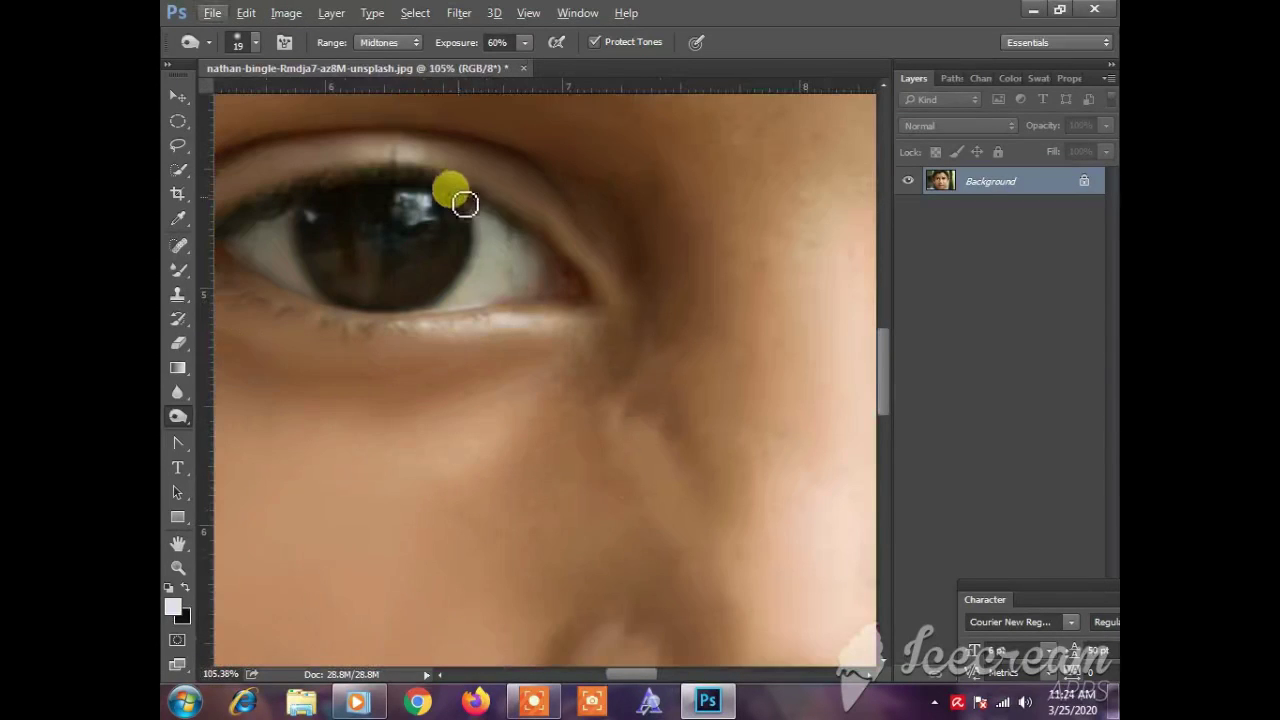
mouse_move(556, 271)
mouse_down()
mouse_move(533, 309)
mouse_move(397, 320)
mouse_move(554, 295)
mouse_move(327, 305)
mouse_move(231, 248)
mouse_move(328, 191)
mouse_move(313, 202)
mouse_move(407, 179)
mouse_move(480, 202)
mouse_move(526, 241)
mouse_move(529, 274)
mouse_up()
scroll(529, 290, down, 6)
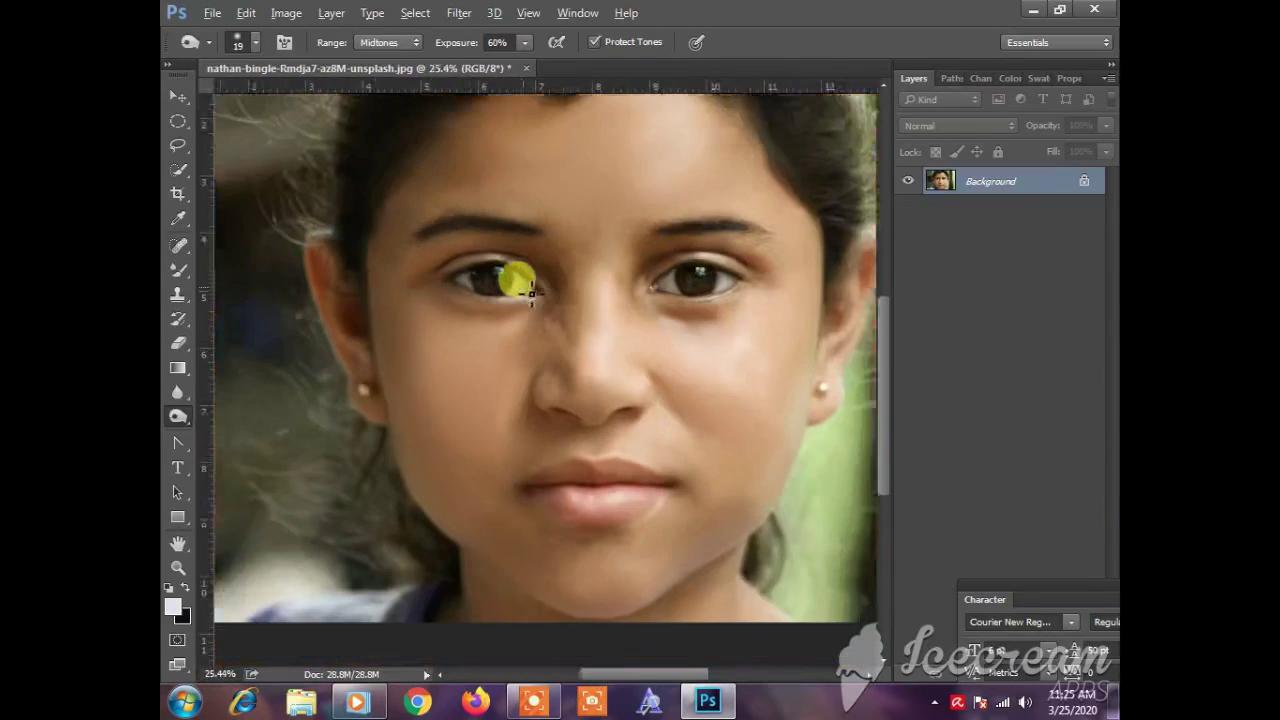
scroll(588, 292, up, 5)
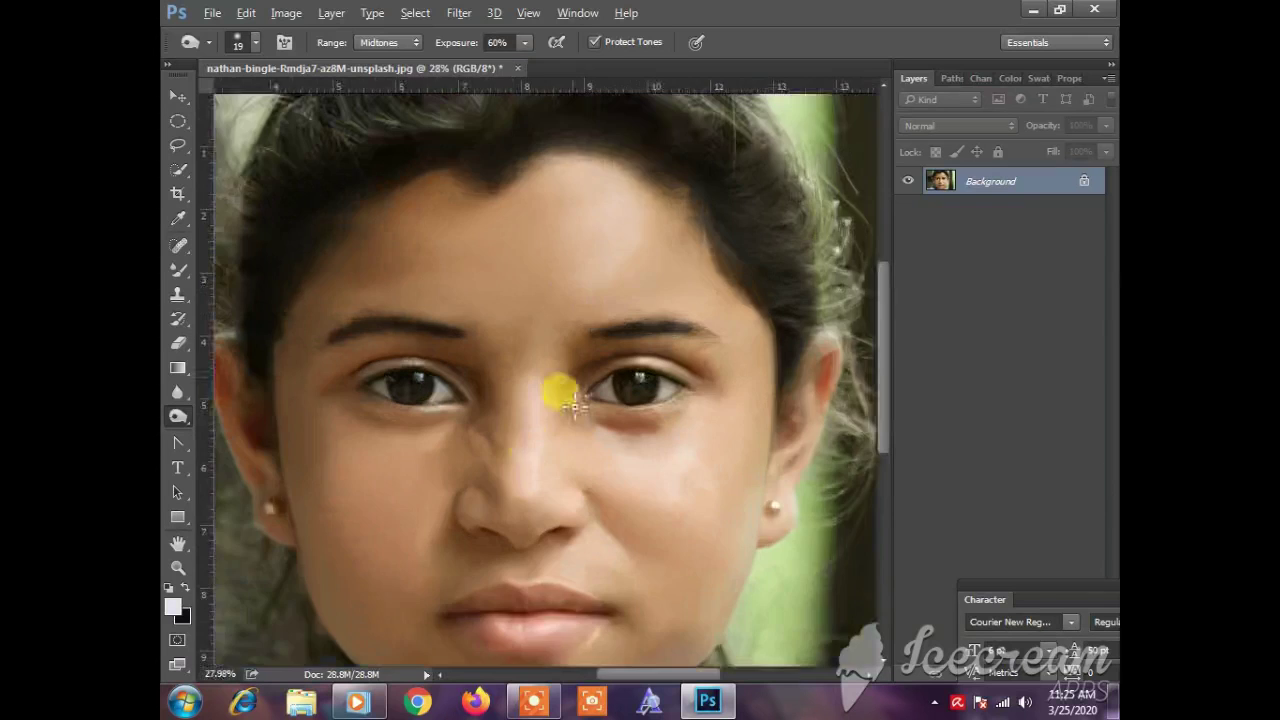
Step: Smooth the skin between the eyebrows and down the nose bridge with the Mixer Brush at 193 px, reduced to 136 px
click(178, 269)
mouse_move(545, 311)
mouse_down()
mouse_move(394, 417)
mouse_move(340, 352)
mouse_up()
drag(423, 249, 441, 197)
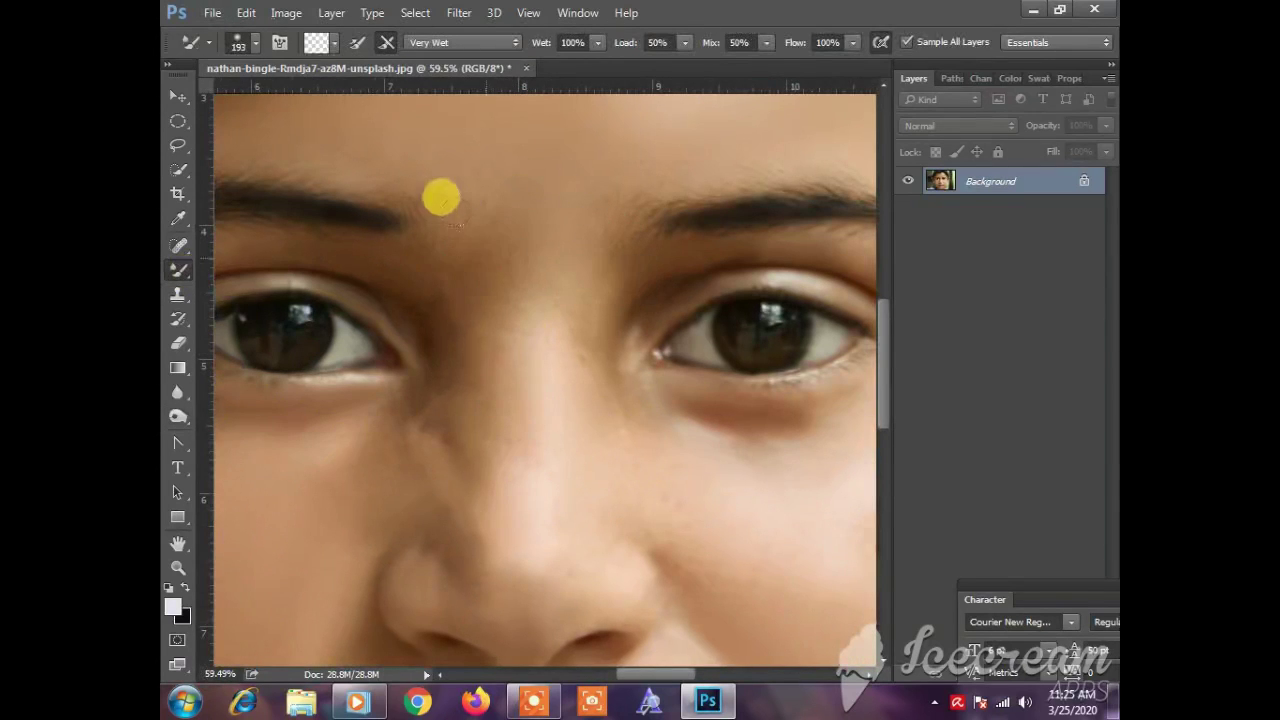
drag(492, 266, 521, 238)
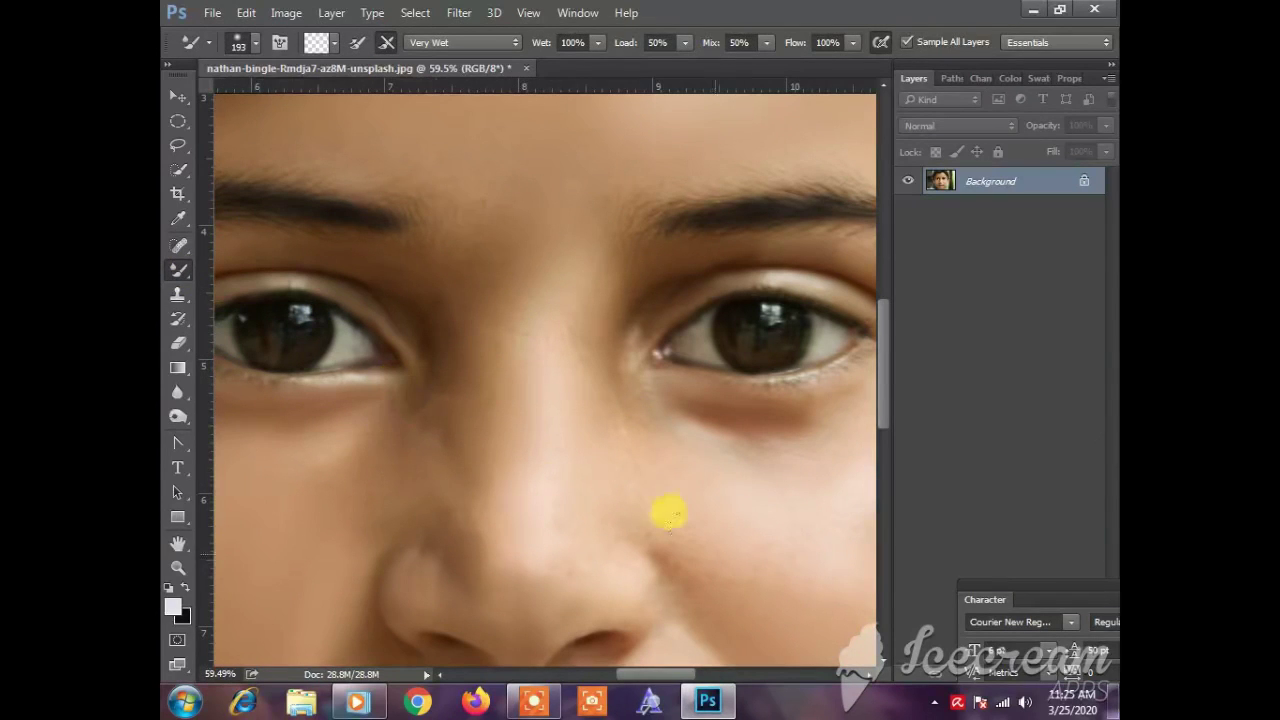
drag(586, 400, 466, 509)
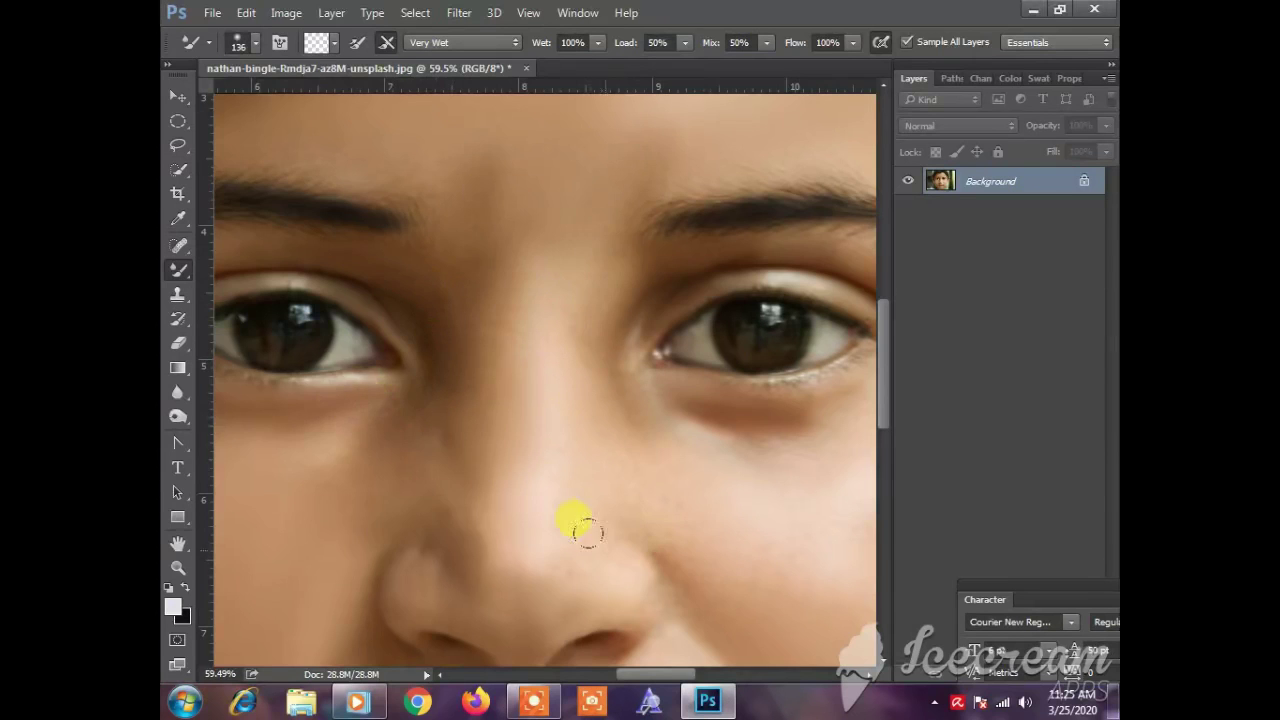
Step: Blend the crease beside the image-right nostril into the cheek with the Mixer Brush at 136 px
scroll(586, 532, down, 3)
scroll(594, 514, up, 6)
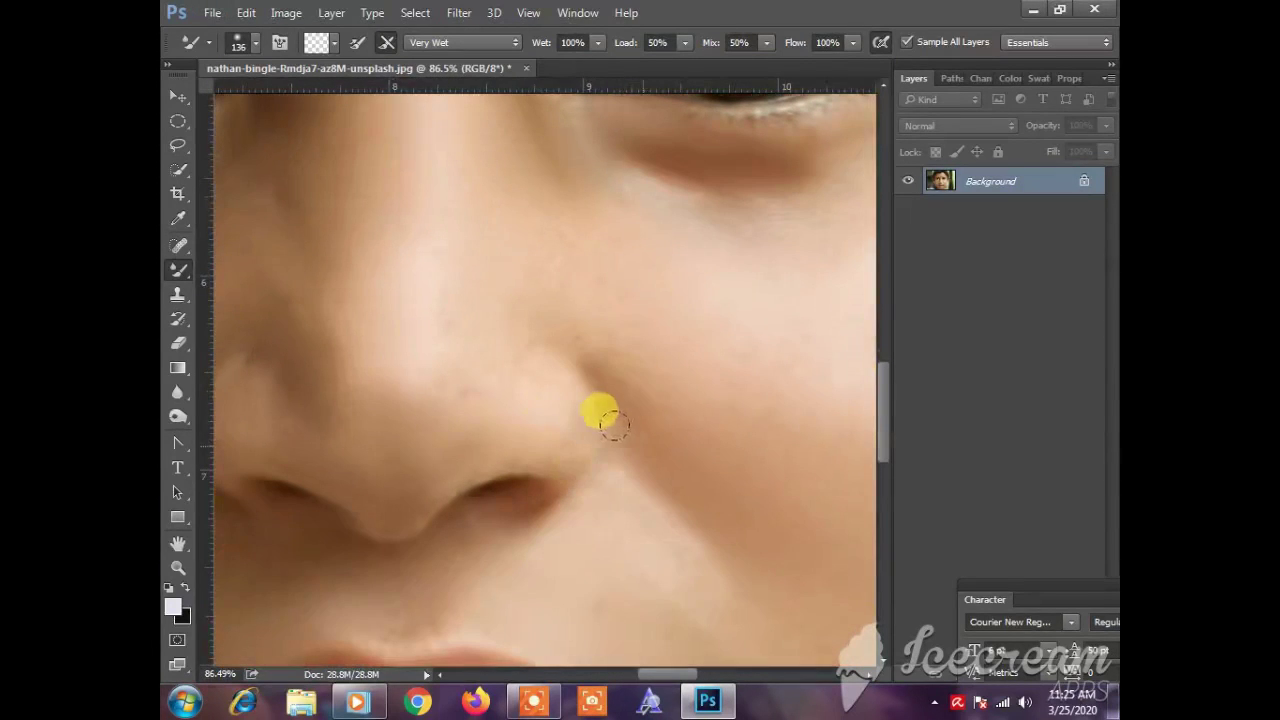
drag(602, 363, 663, 543)
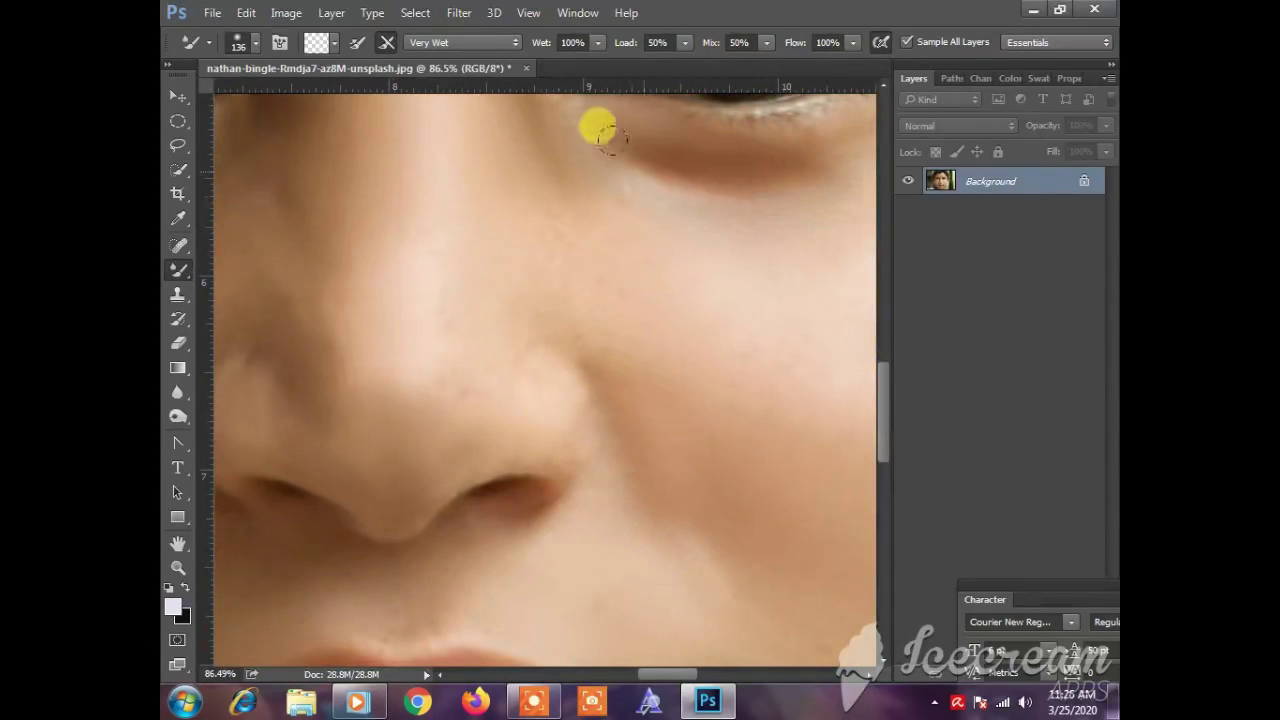
scroll(590, 270, down, 4)
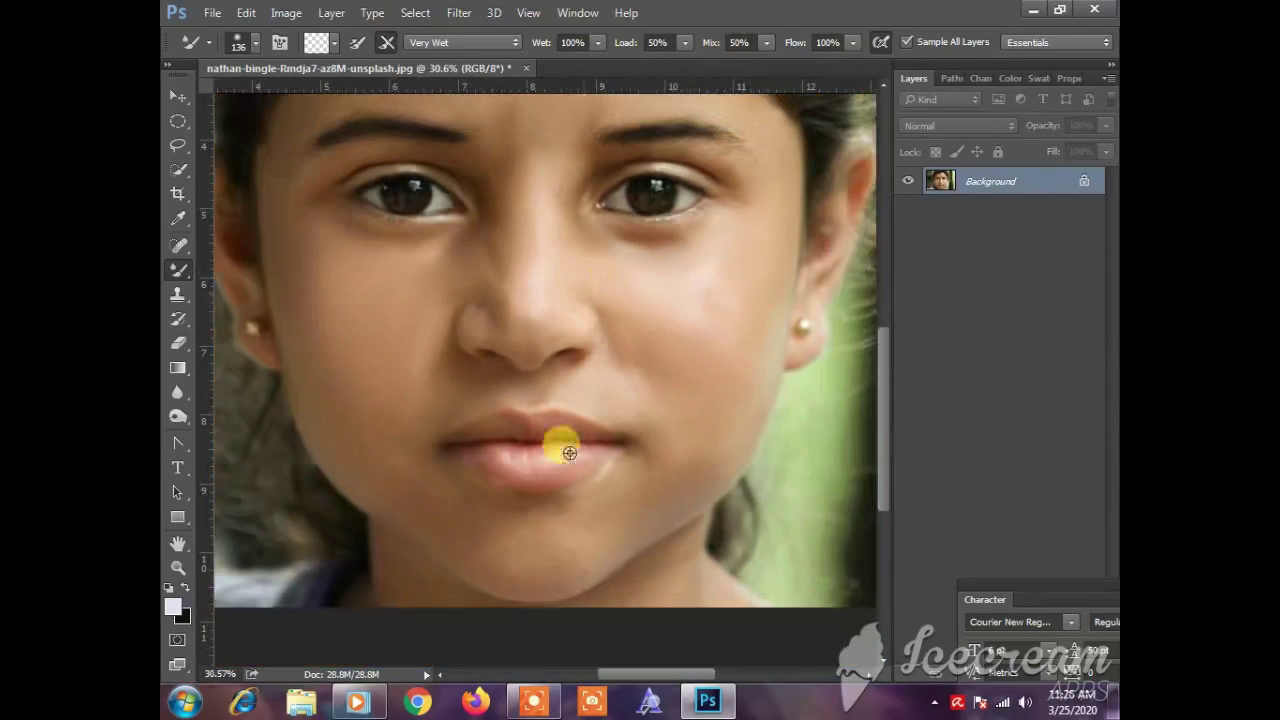
Step: Smooth the chin and the skin around the mouth with the Mixer Brush at 136 px
scroll(557, 449, up, 4)
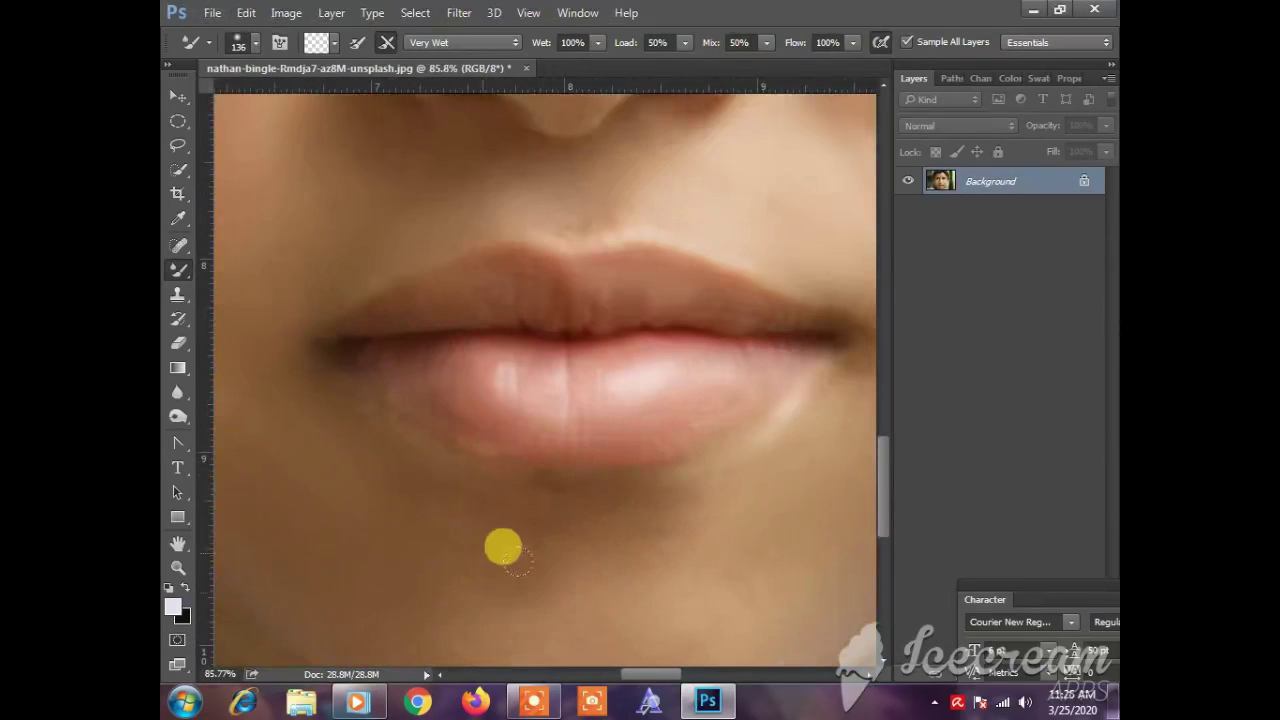
drag(503, 546, 530, 403)
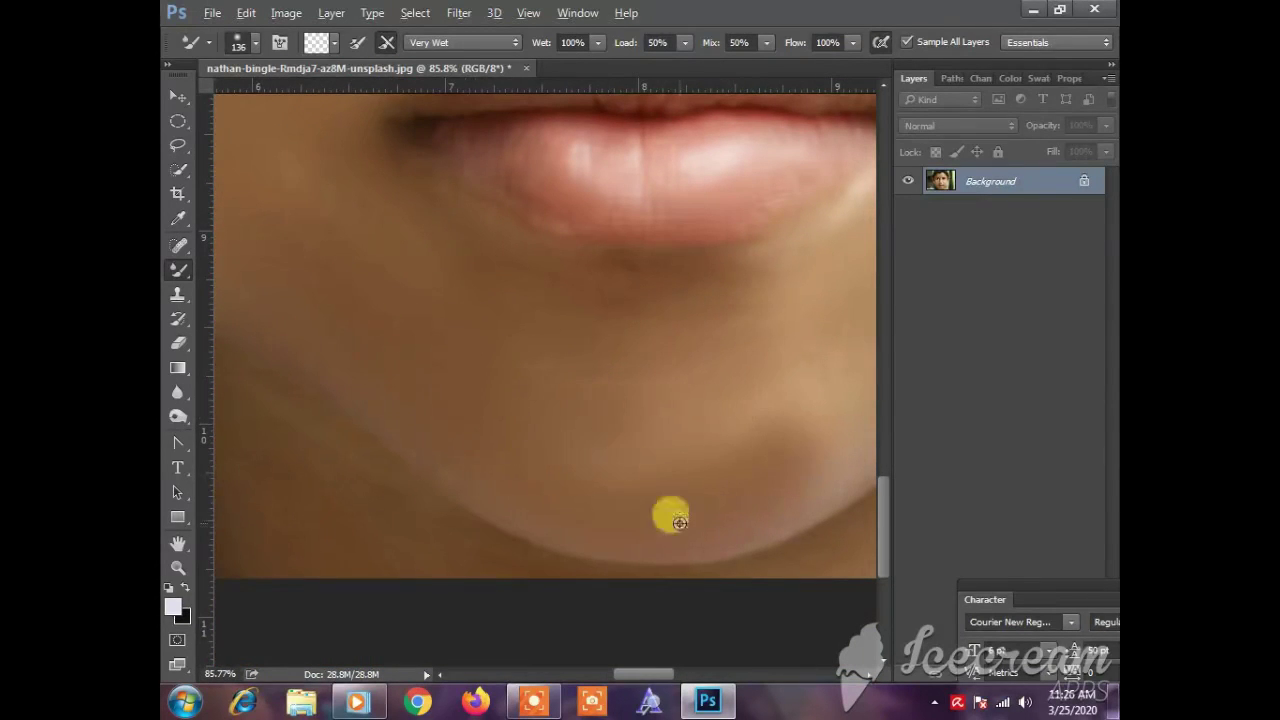
scroll(529, 403, down, 3)
scroll(540, 310, up, 2)
scroll(543, 314, up, 3)
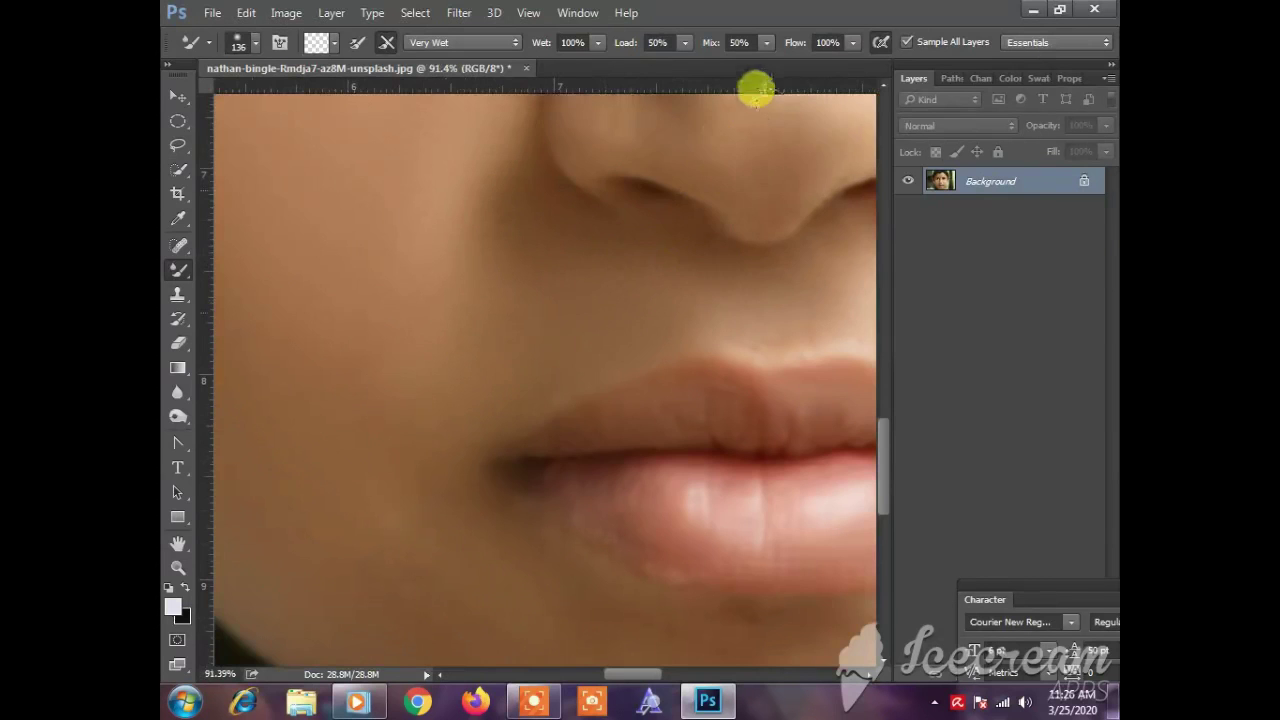
scroll(645, 152, down, 7)
scroll(711, 291, up, 8)
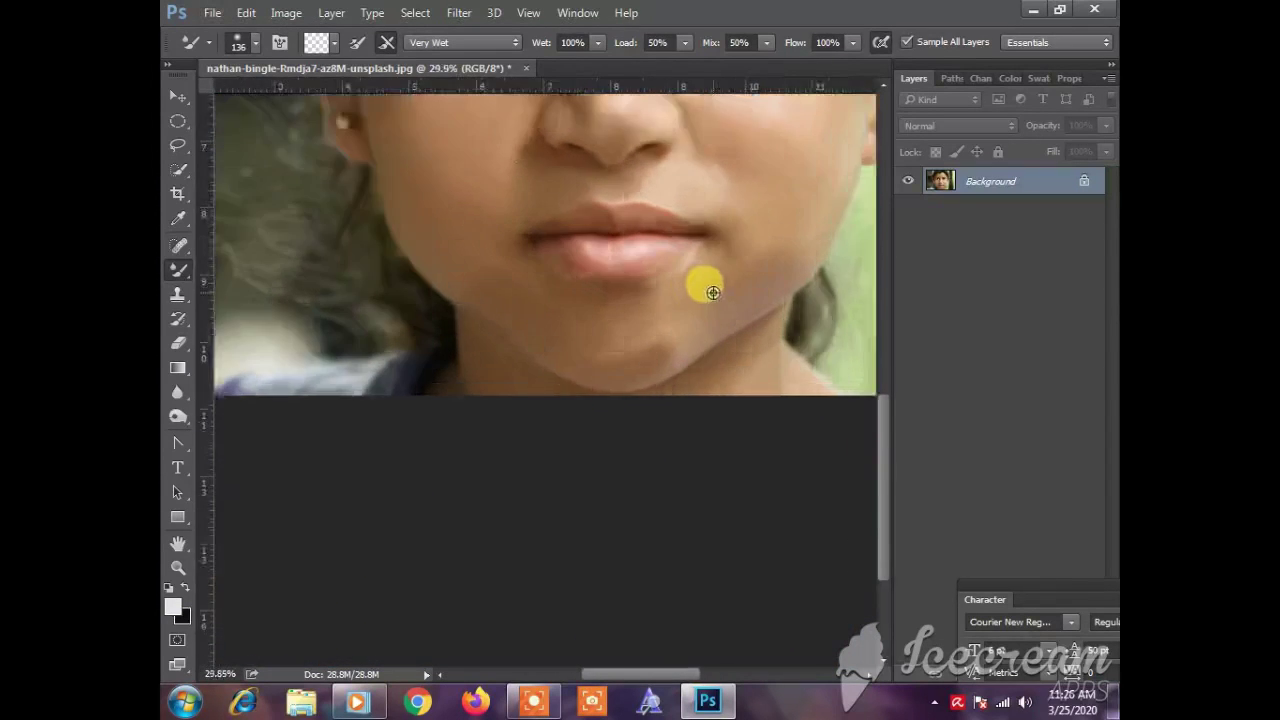
scroll(548, 377, down, 4)
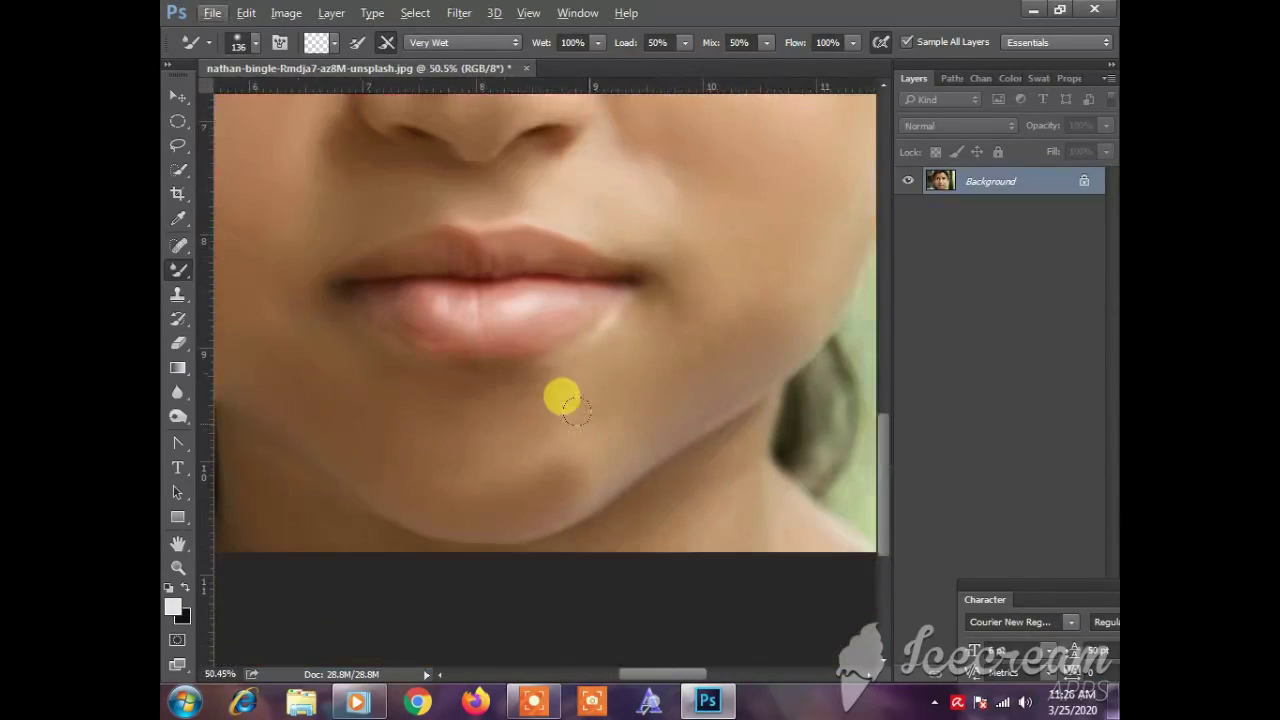
scroll(500, 415, down, 5)
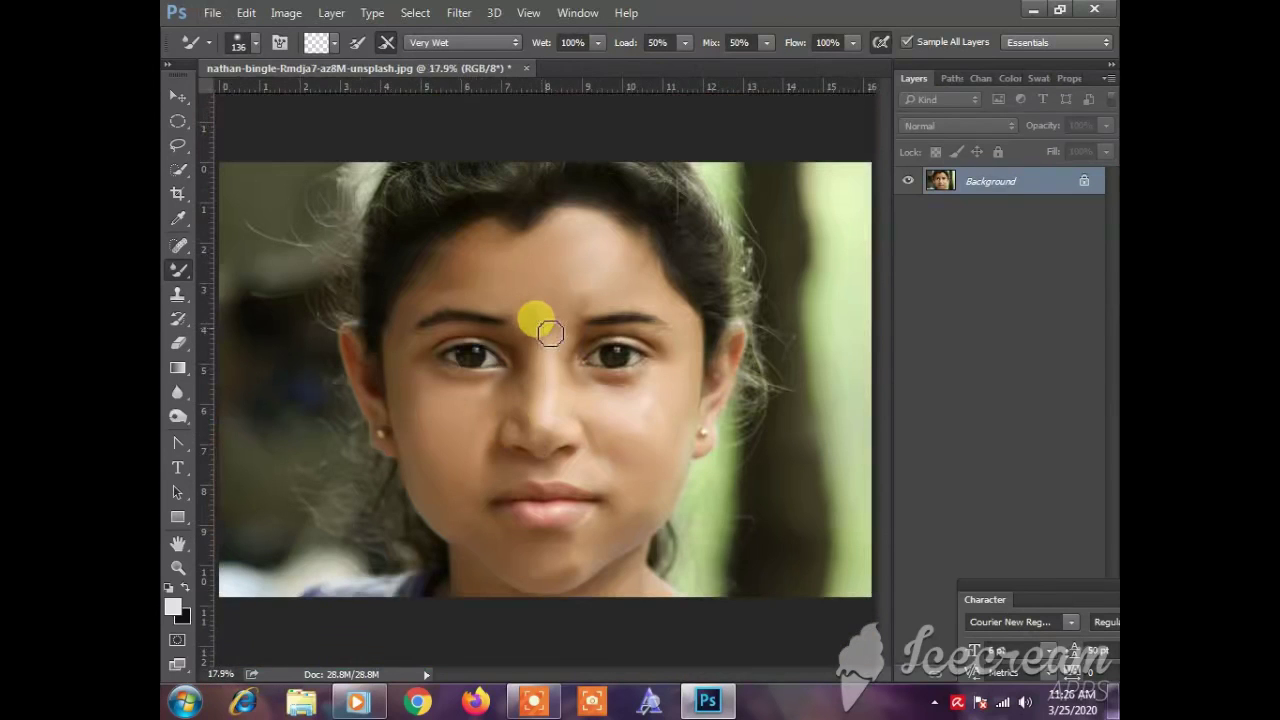
Step: Blend the skin between the eyebrows and on the lower forehead with the Mixer Brush at 136 px
scroll(517, 323, up, 5)
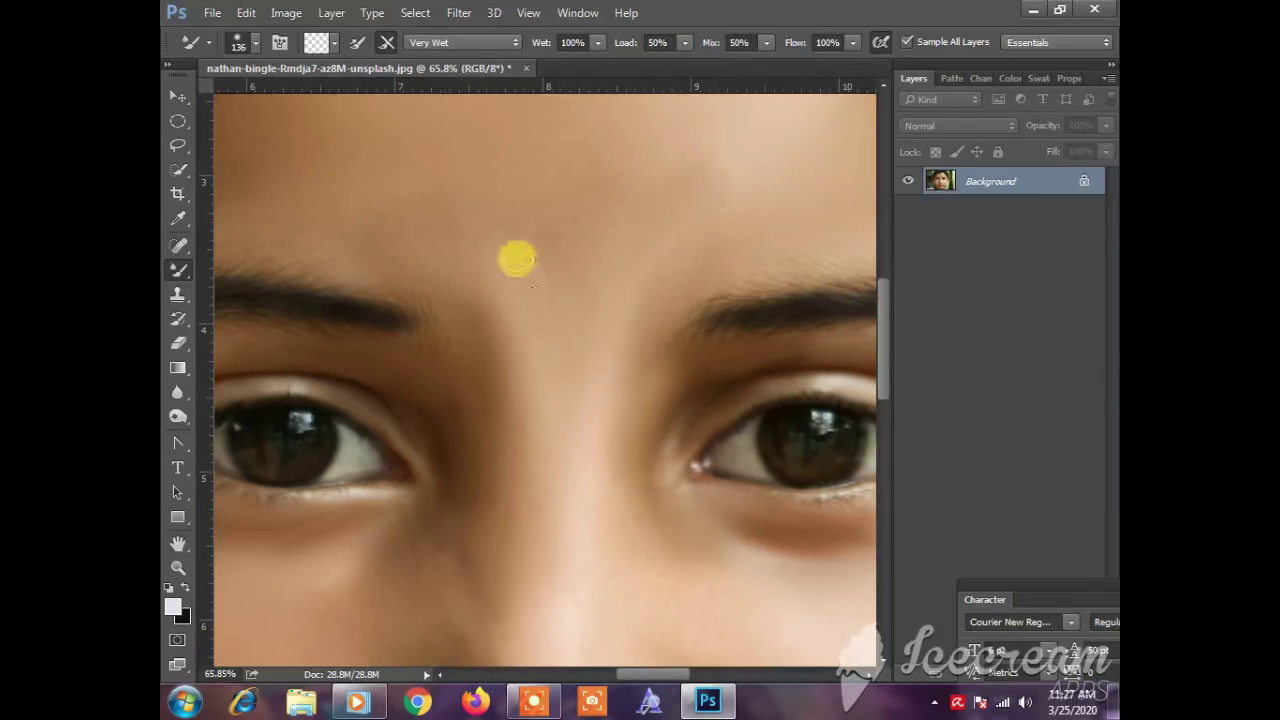
scroll(690, 370, down, 3)
scroll(471, 254, up, 4)
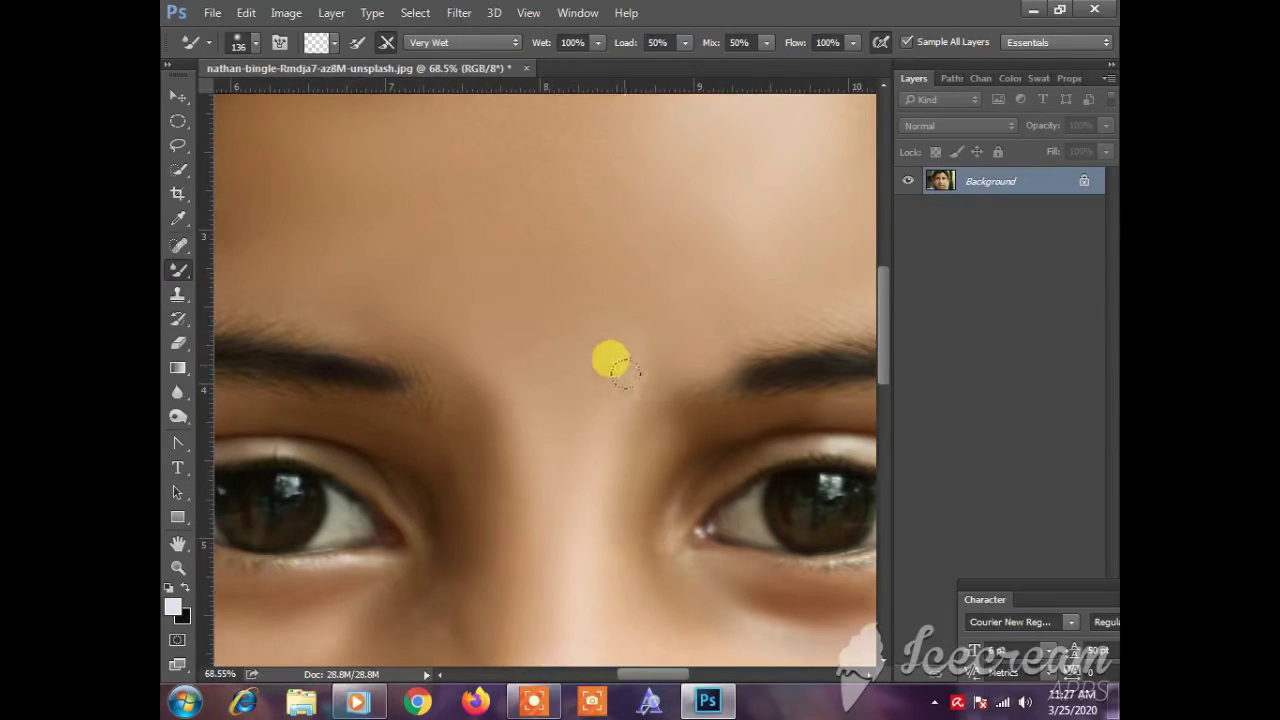
scroll(543, 391, down, 5)
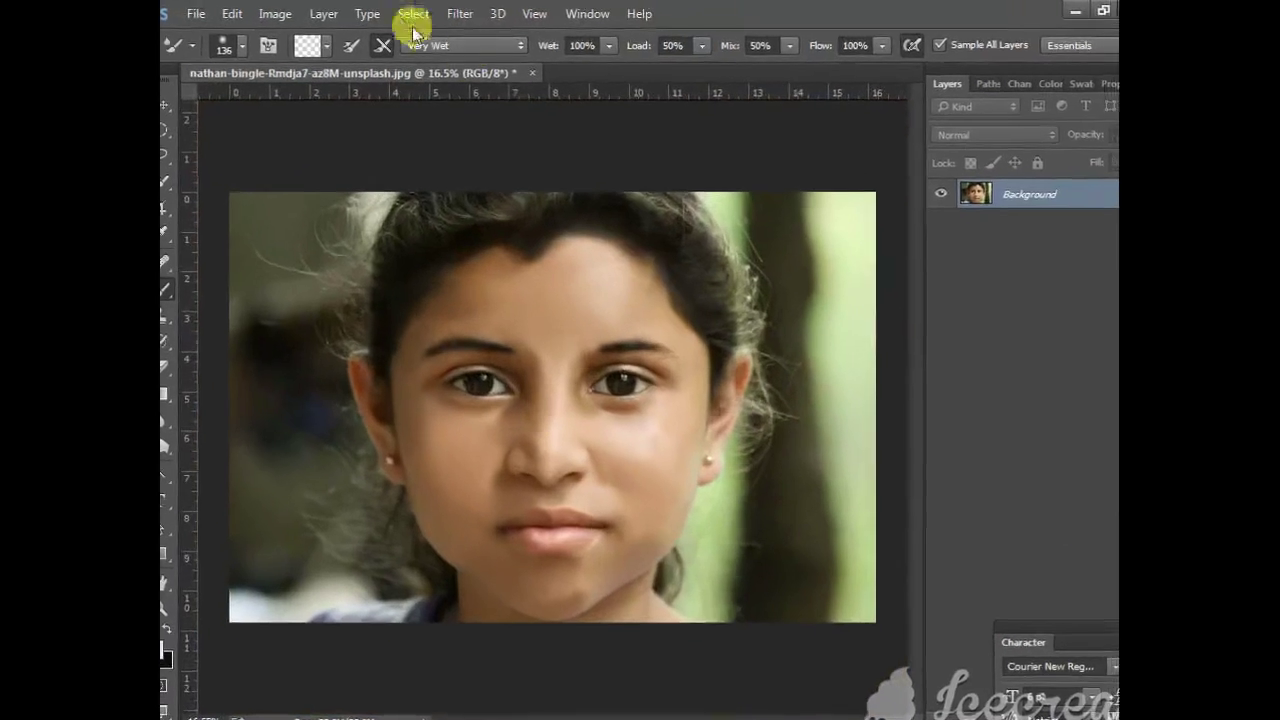
Step: Start the Camera Raw Filter and set the post-crop vignetting amount to +3 with a slightly higher midpoint
click(460, 13)
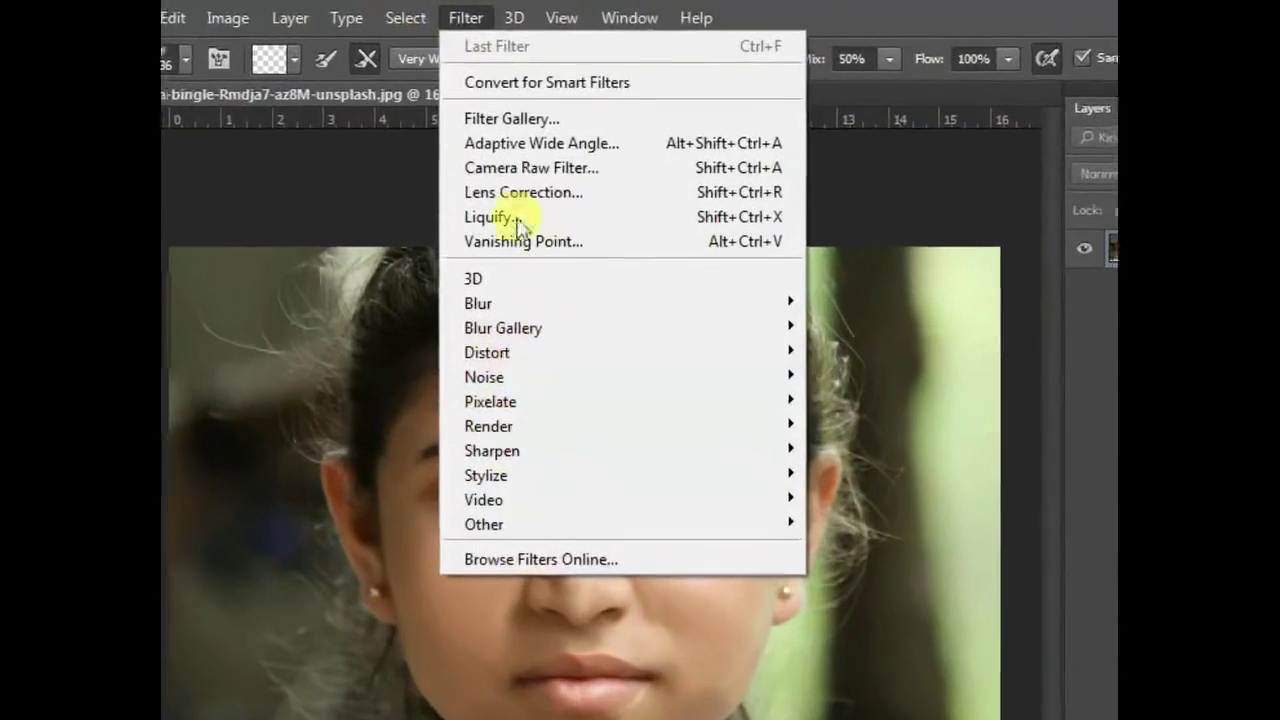
click(514, 169)
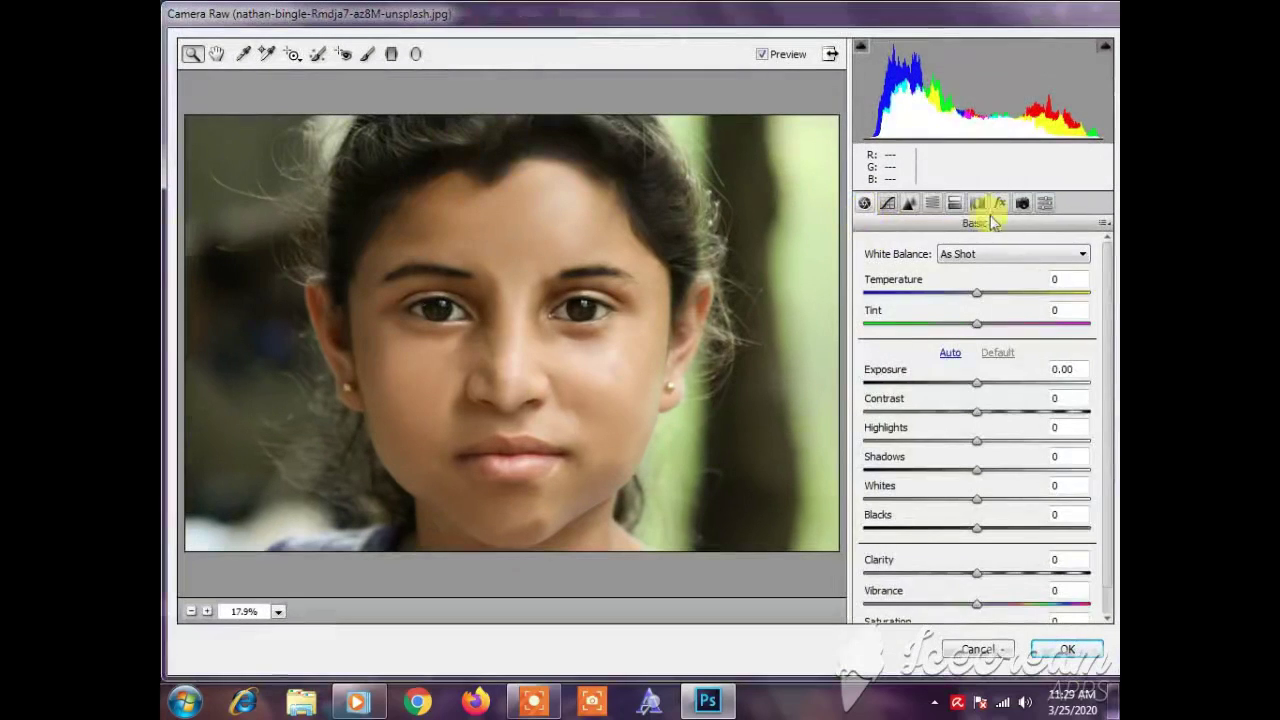
click(999, 203)
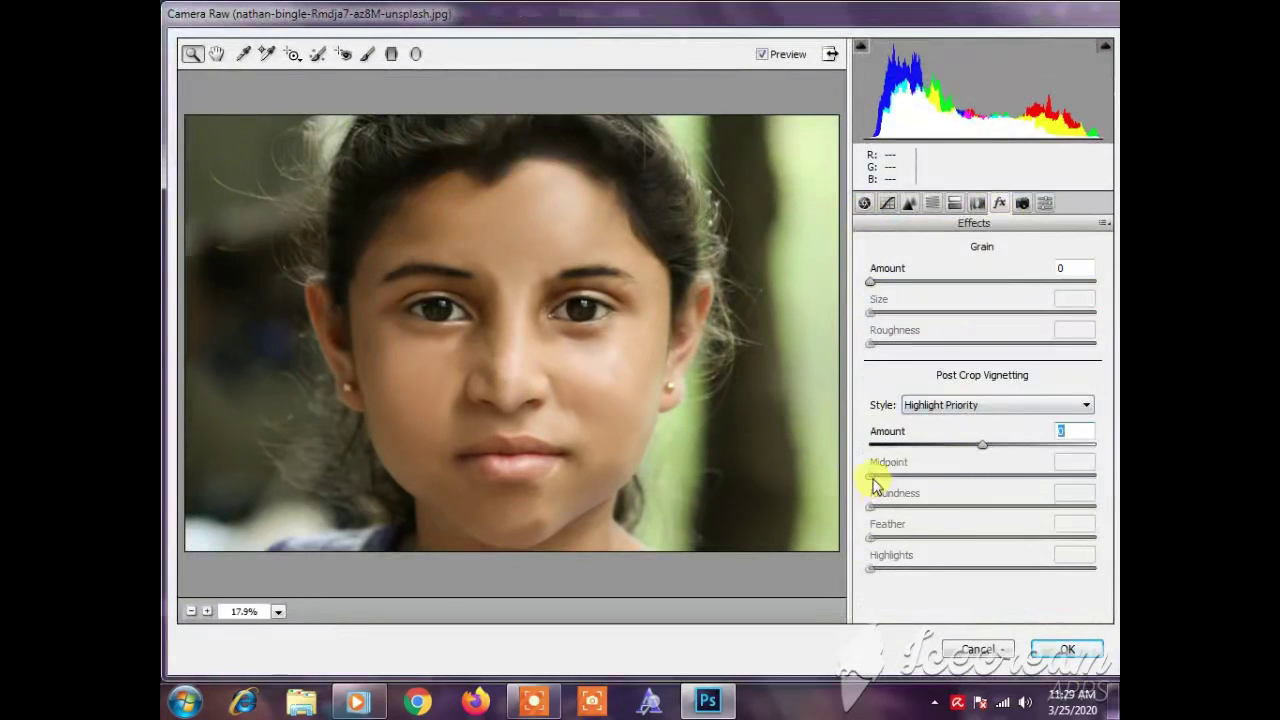
drag(994, 450, 984, 444)
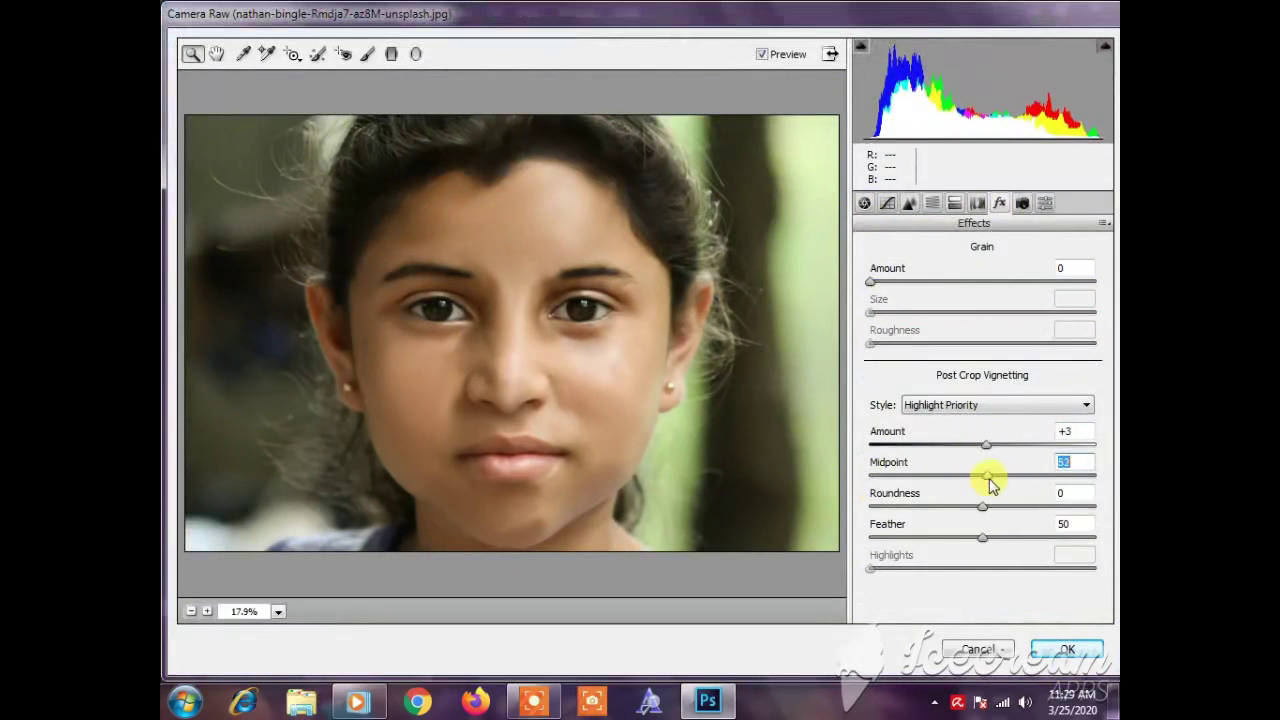
Step: Apply Camera Raw basic corrections with Temperature -23, Tint +13, Exposure +0.30 and Contrast -23, also adjusting the remaining tonal settings
click(866, 203)
drag(963, 294, 950, 296)
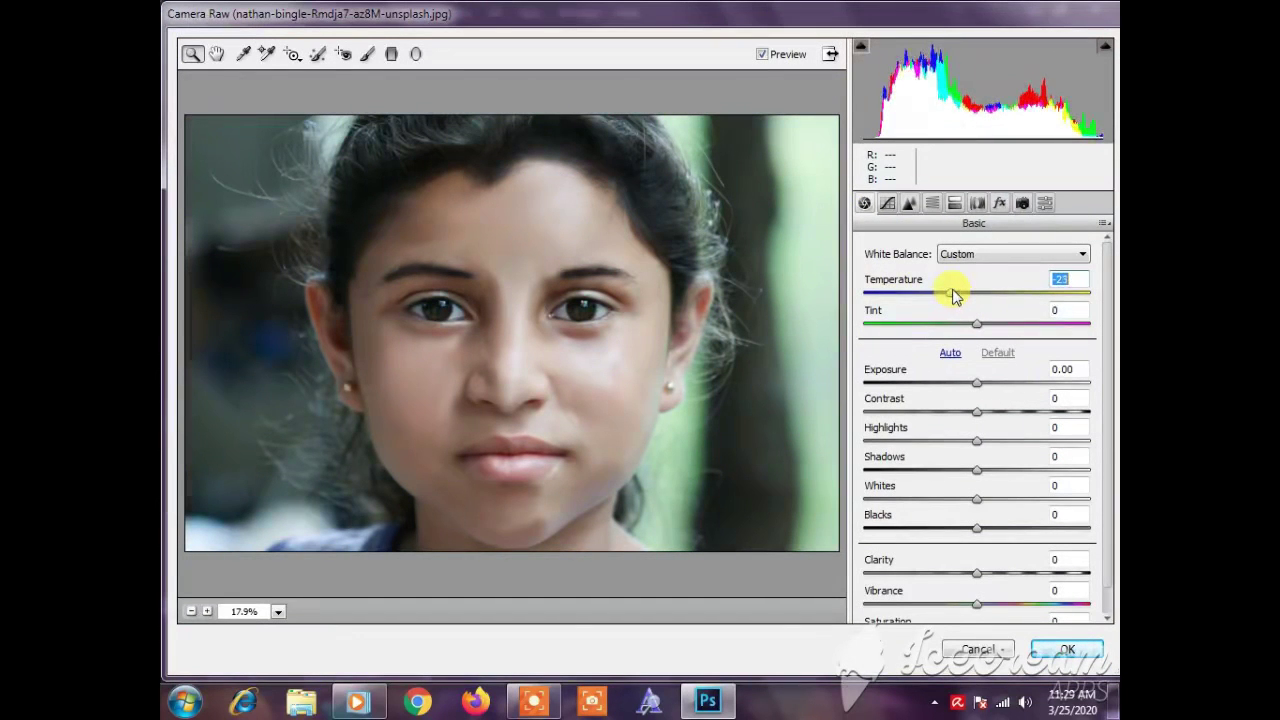
drag(1013, 325, 986, 327)
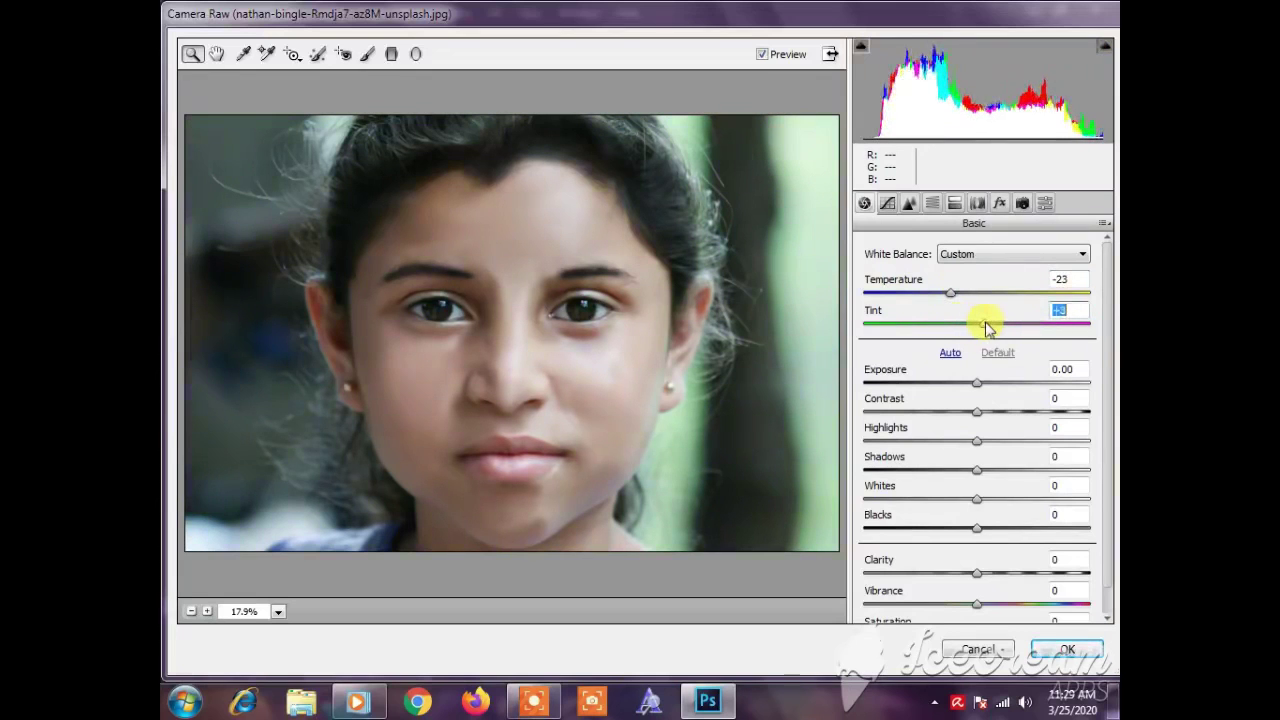
drag(977, 414, 989, 389)
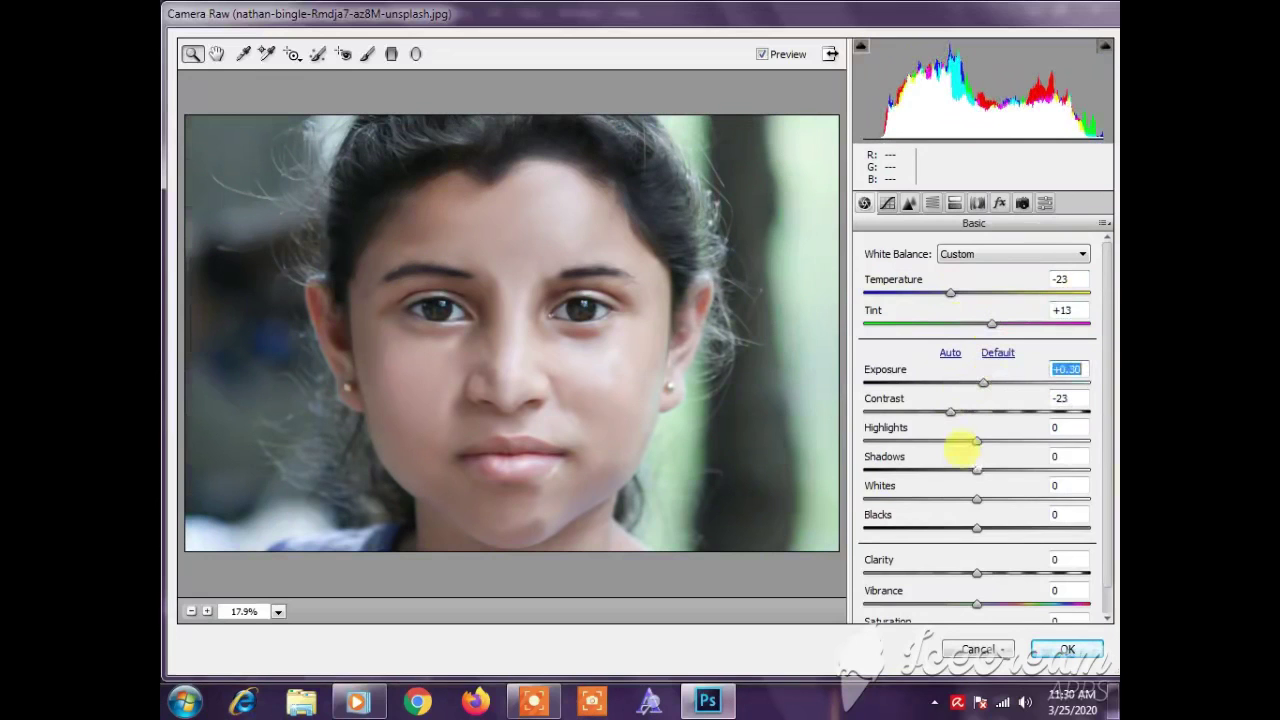
drag(995, 447, 1018, 556)
scroll(988, 540, down, 1)
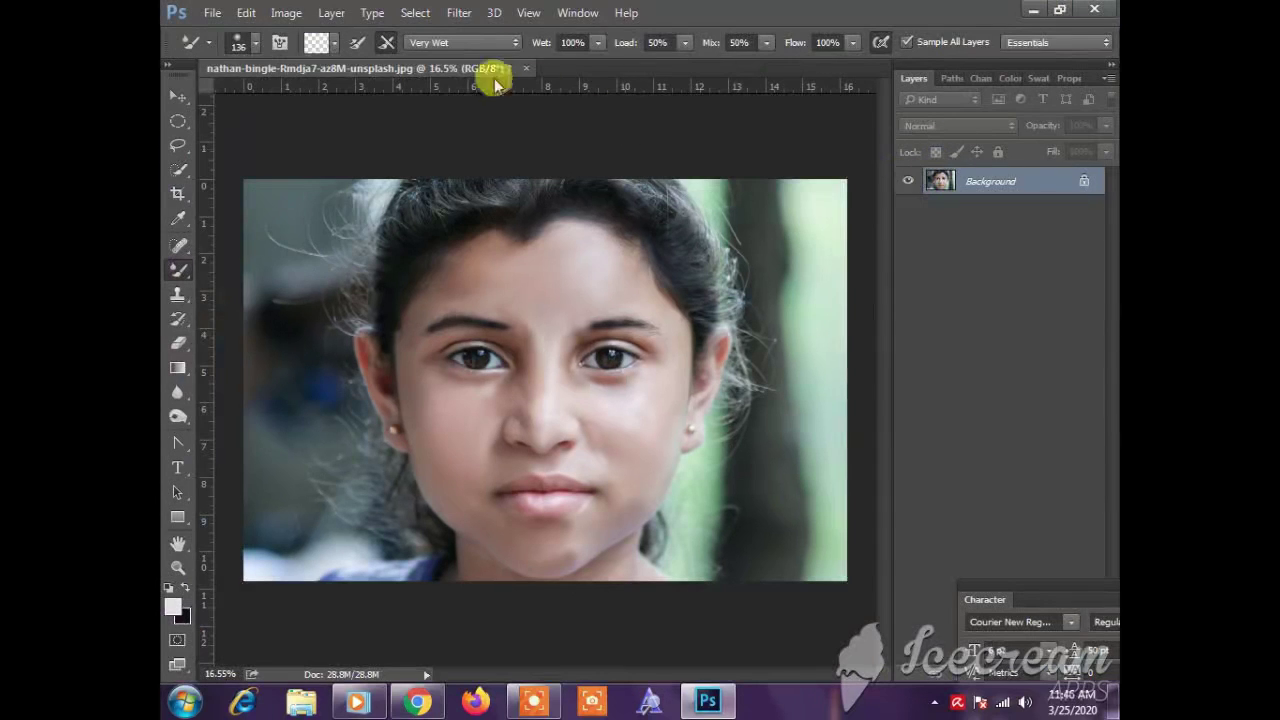
Step: Run the Camera Raw Filter again with Temperature +10, Tint -20, Exposure -0.25 and Contrast -5
click(459, 12)
click(490, 122)
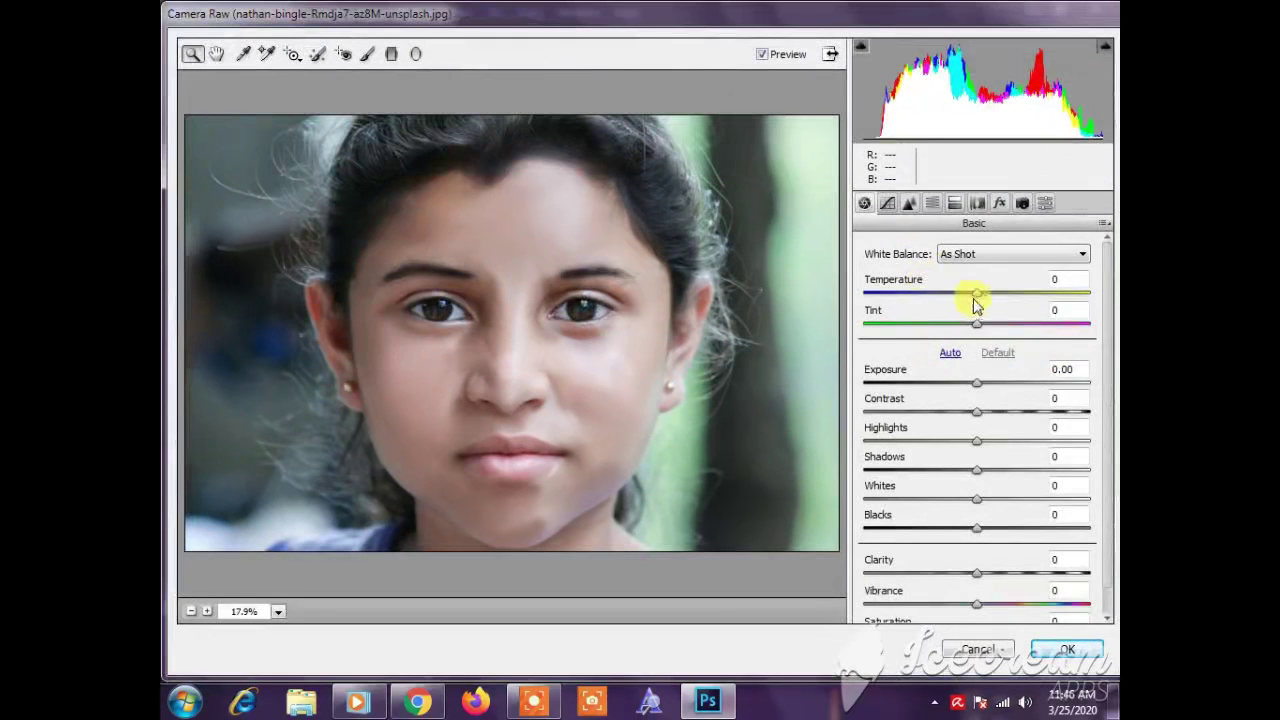
mouse_move(972, 323)
mouse_down()
mouse_move(951, 329)
mouse_move(989, 295)
mouse_move(954, 329)
mouse_up()
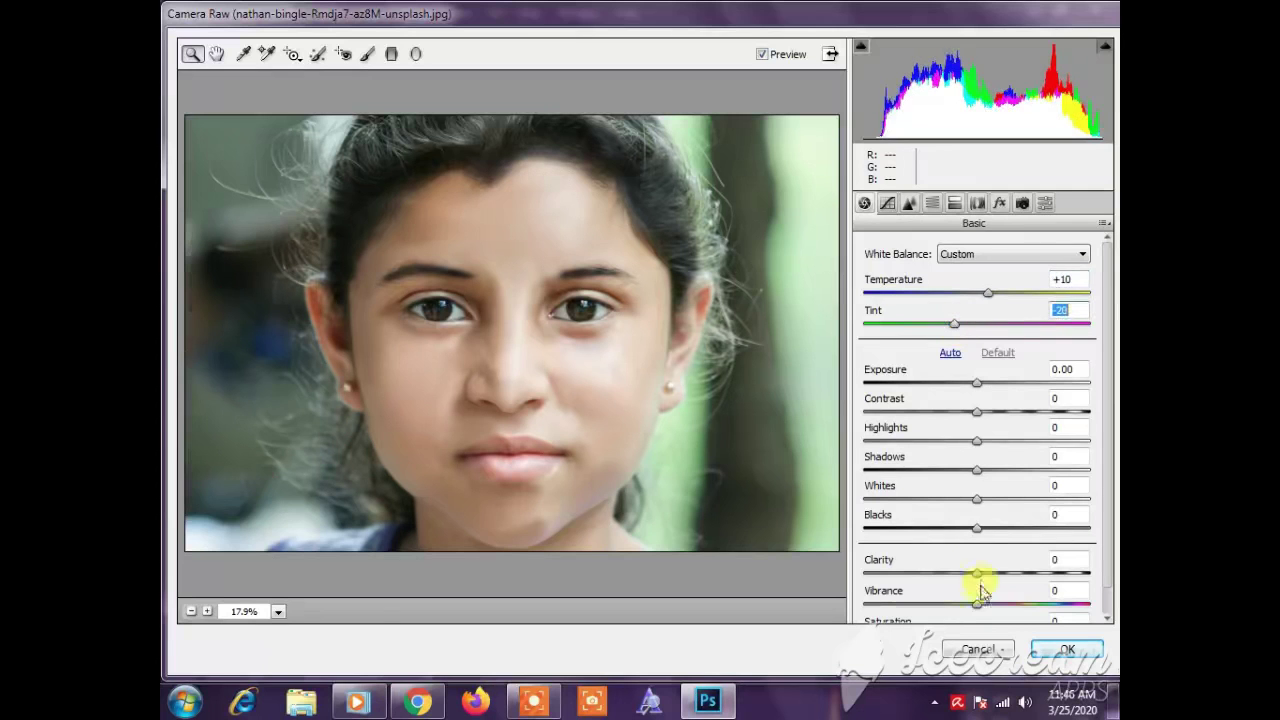
drag(979, 390, 977, 447)
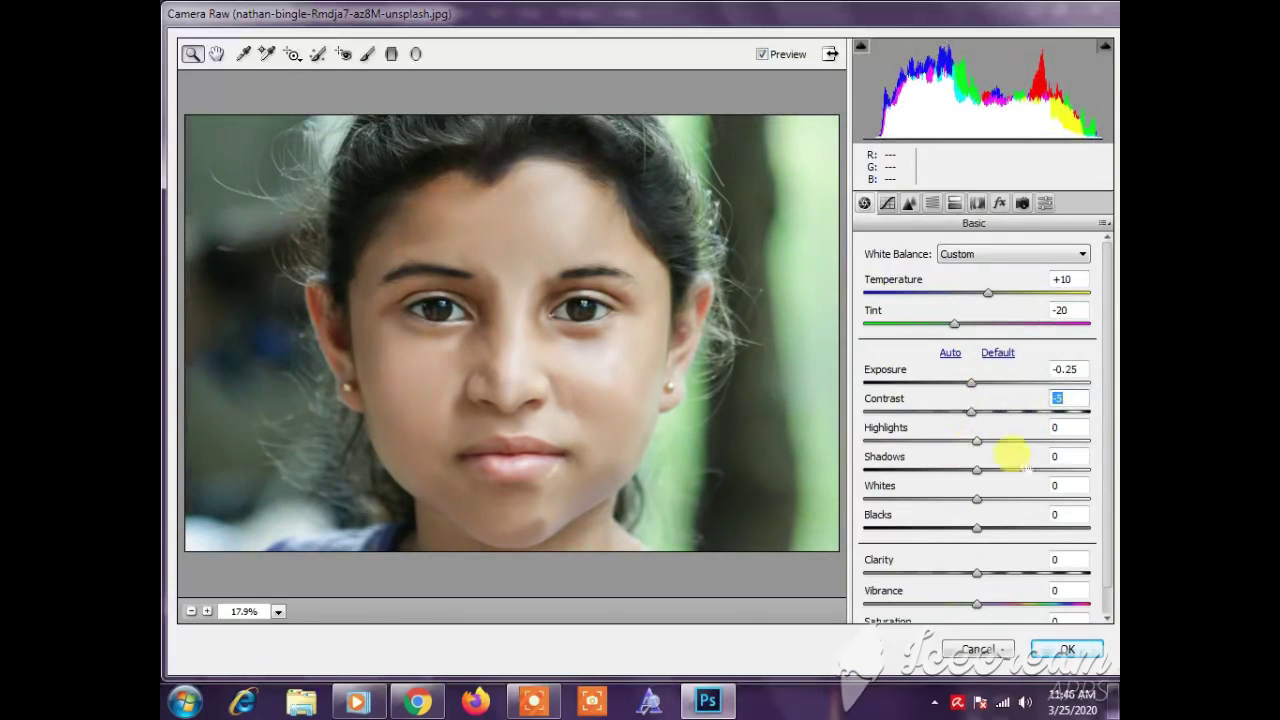
Step: Set Highlights +4, Shadows -10, Whites -12, Blacks +6, Clarity -25, Vibrance +7 and Saturation +16, and apply the filter
drag(980, 444, 920, 550)
scroll(985, 533, down, 1)
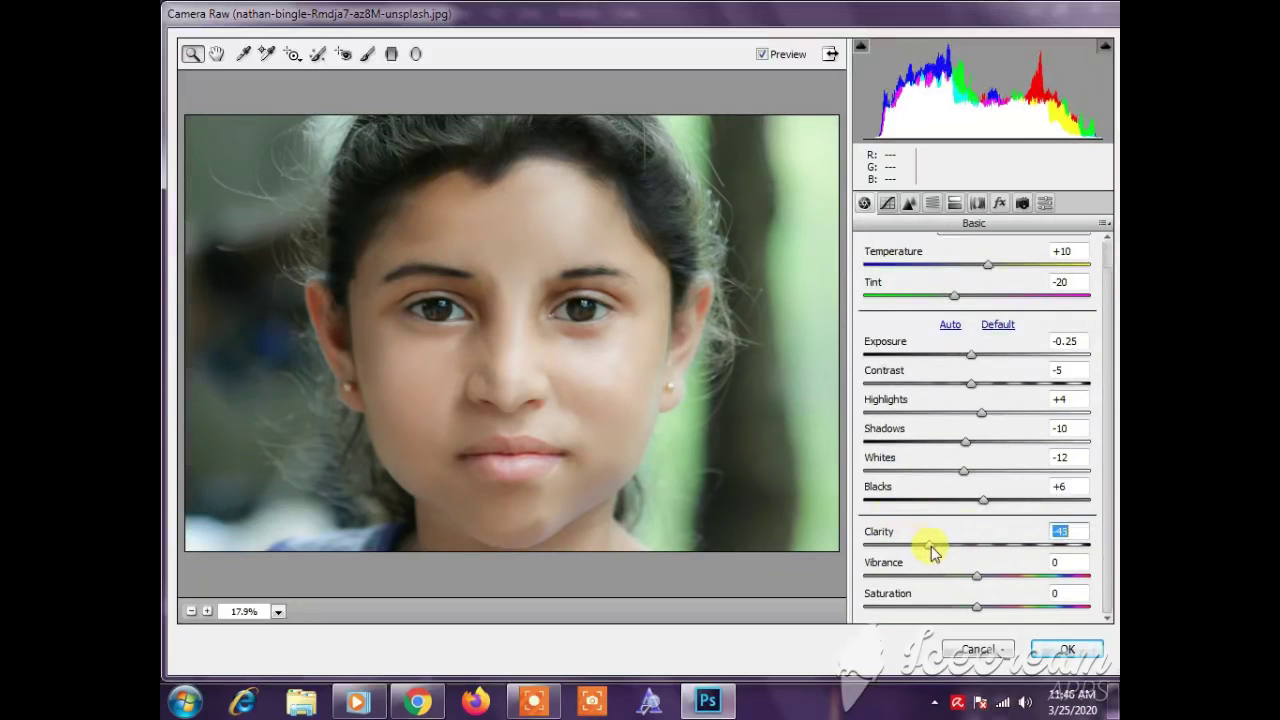
mouse_move(930, 548)
mouse_down()
mouse_move(968, 547)
mouse_move(949, 549)
mouse_up()
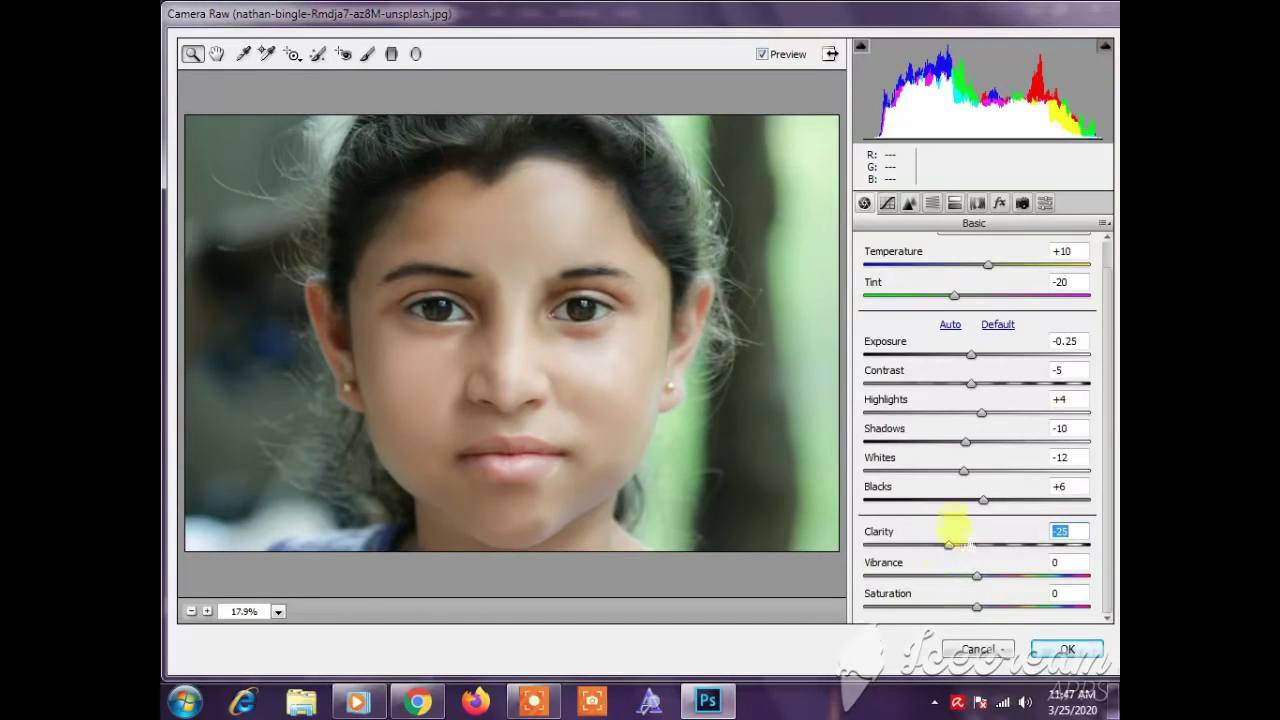
drag(975, 578, 995, 617)
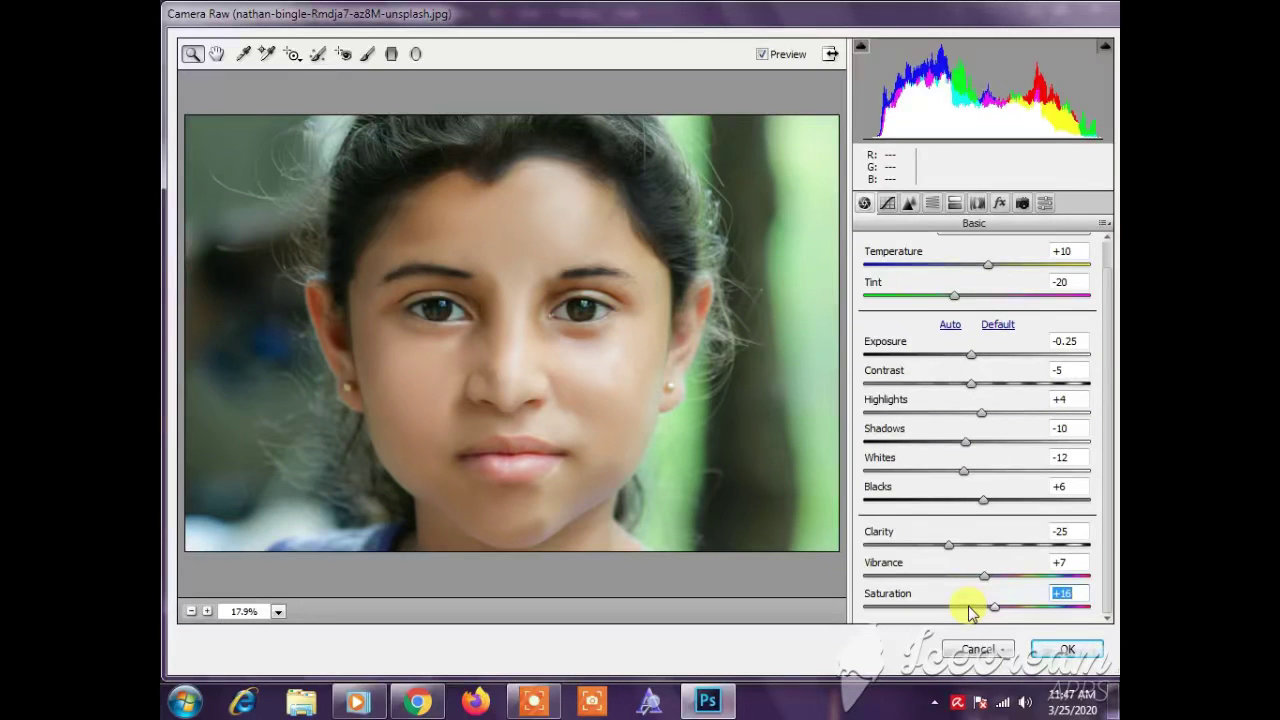
click(1066, 649)
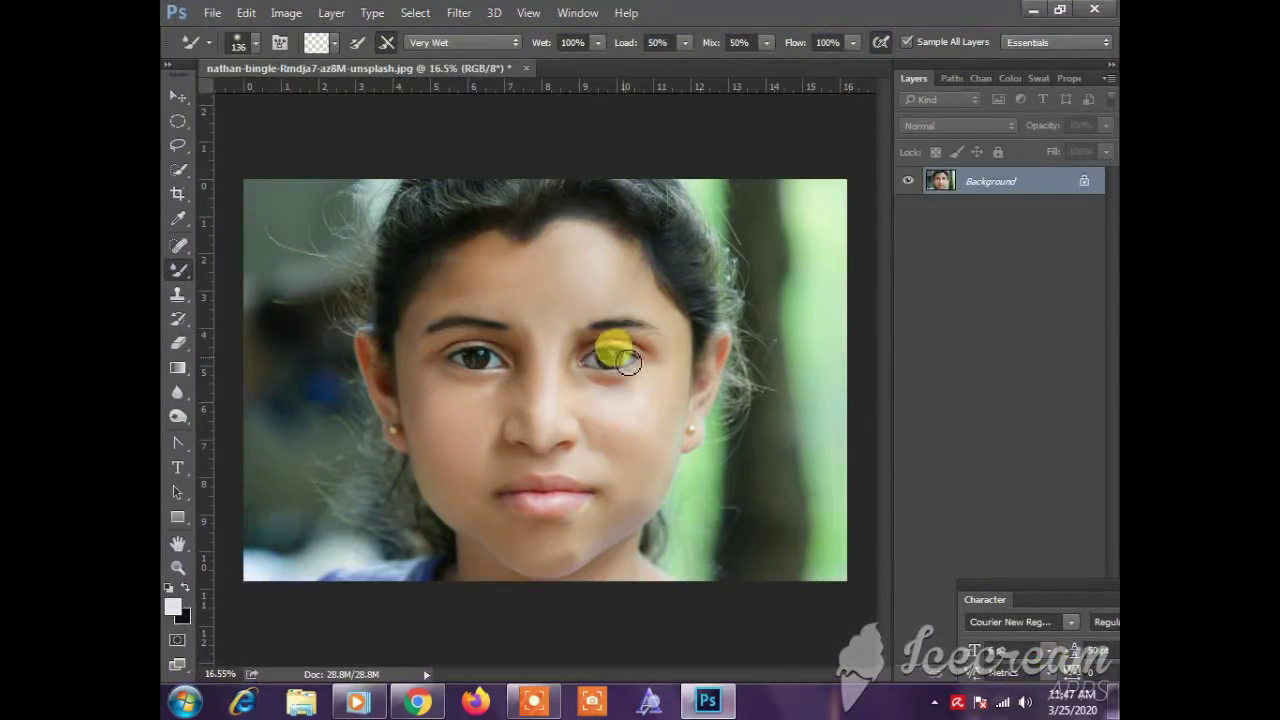
Step: Export the retouched portrait as a 100% quality JPG named 147 in the Output folder
click(212, 12)
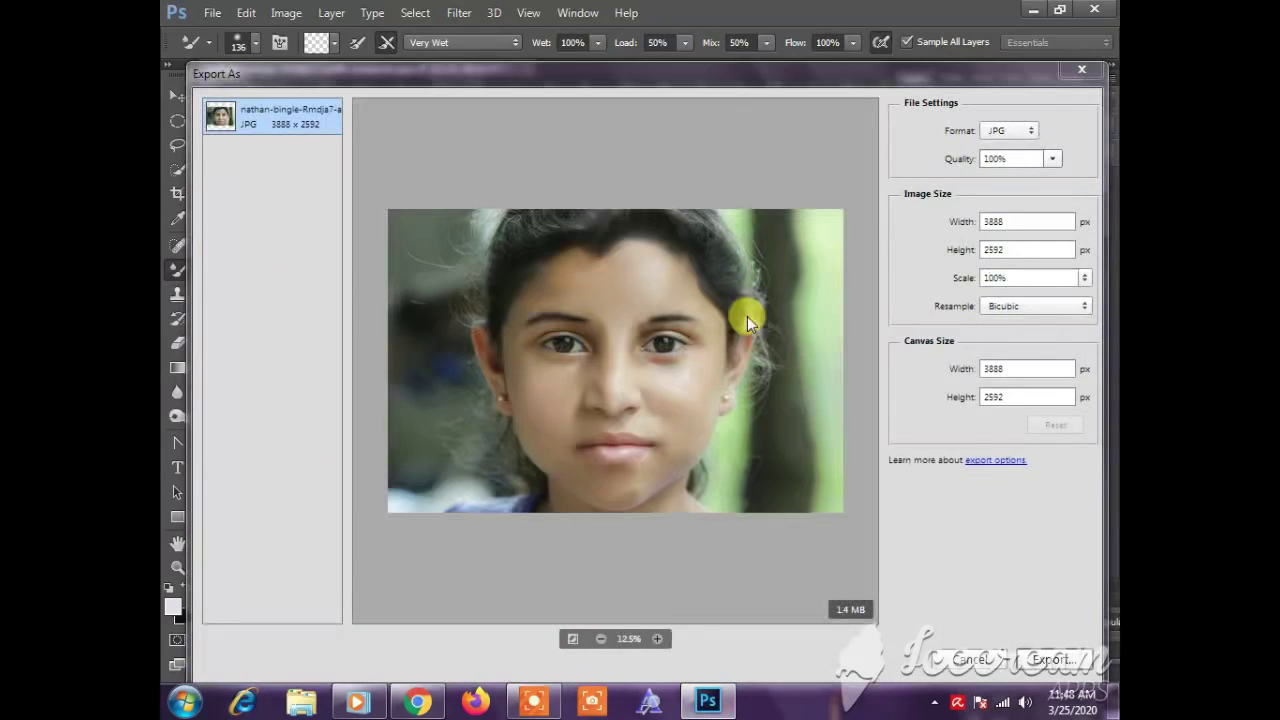
click(1050, 659)
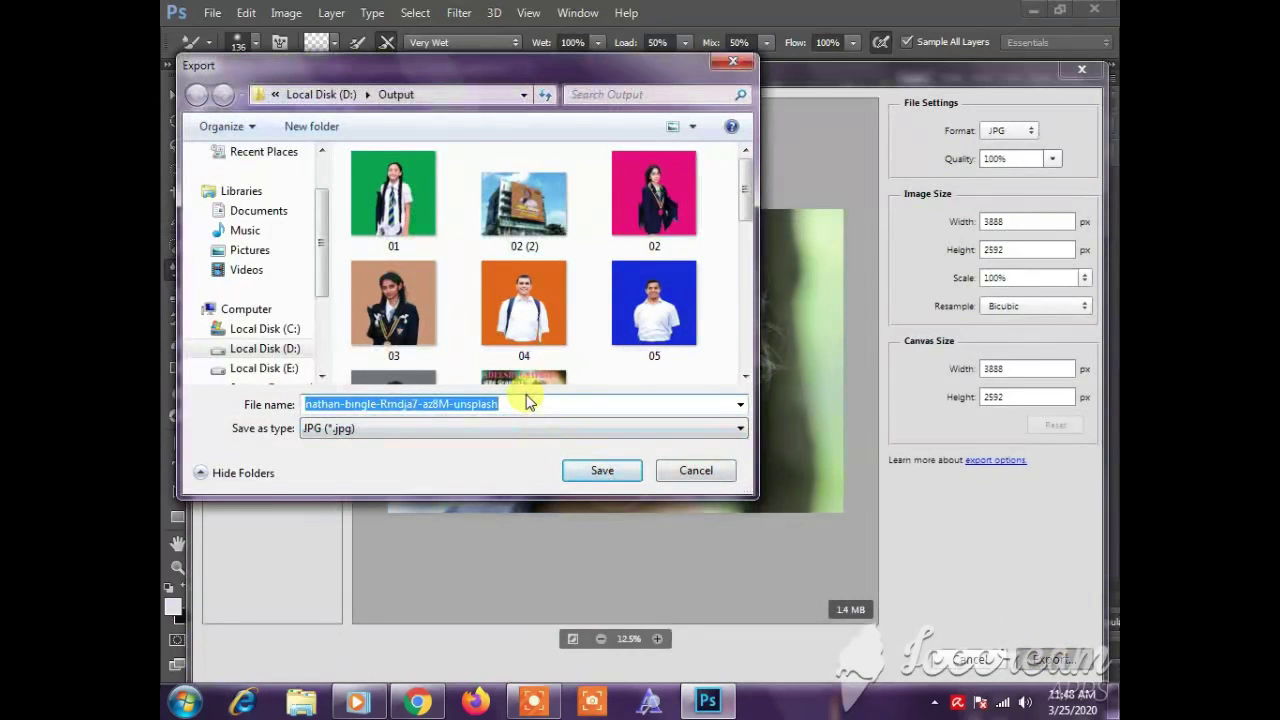
key(BackSpace)
text(140)
click(598, 470)
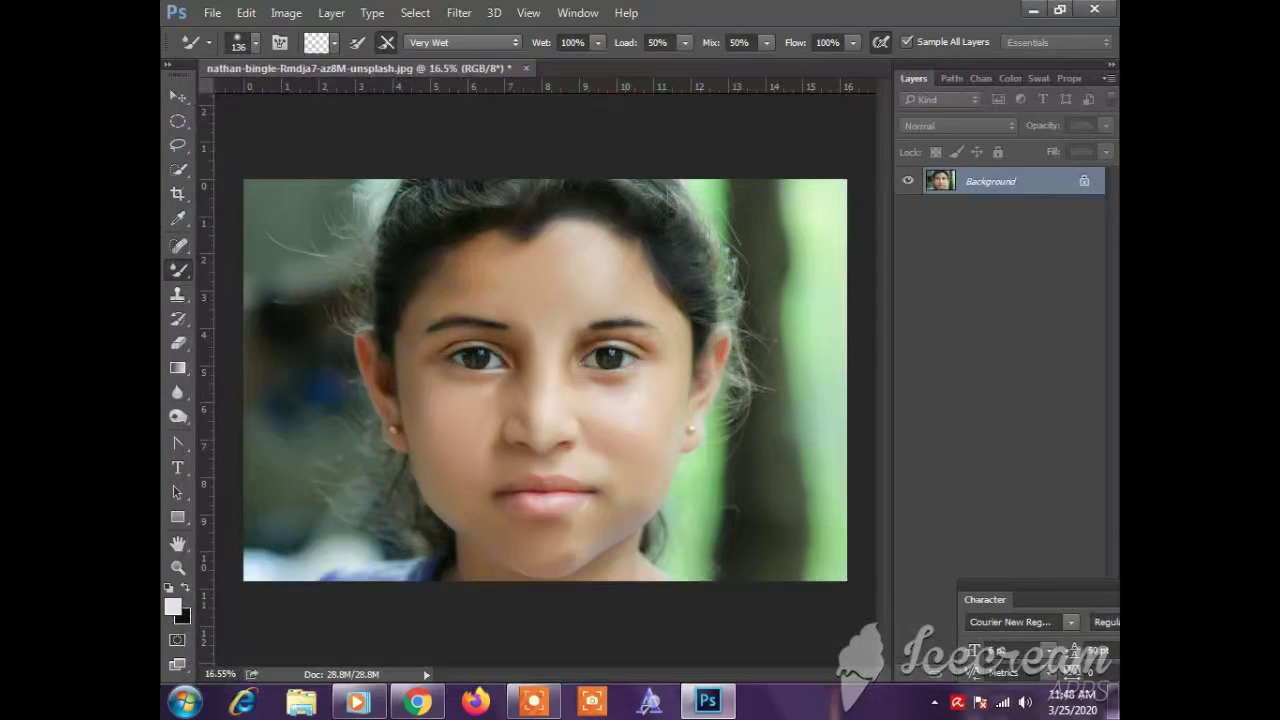
Step: View the exported image 147 in Windows Photo Viewer, then shrink its window and move it aside
mouse_move(367, 708)
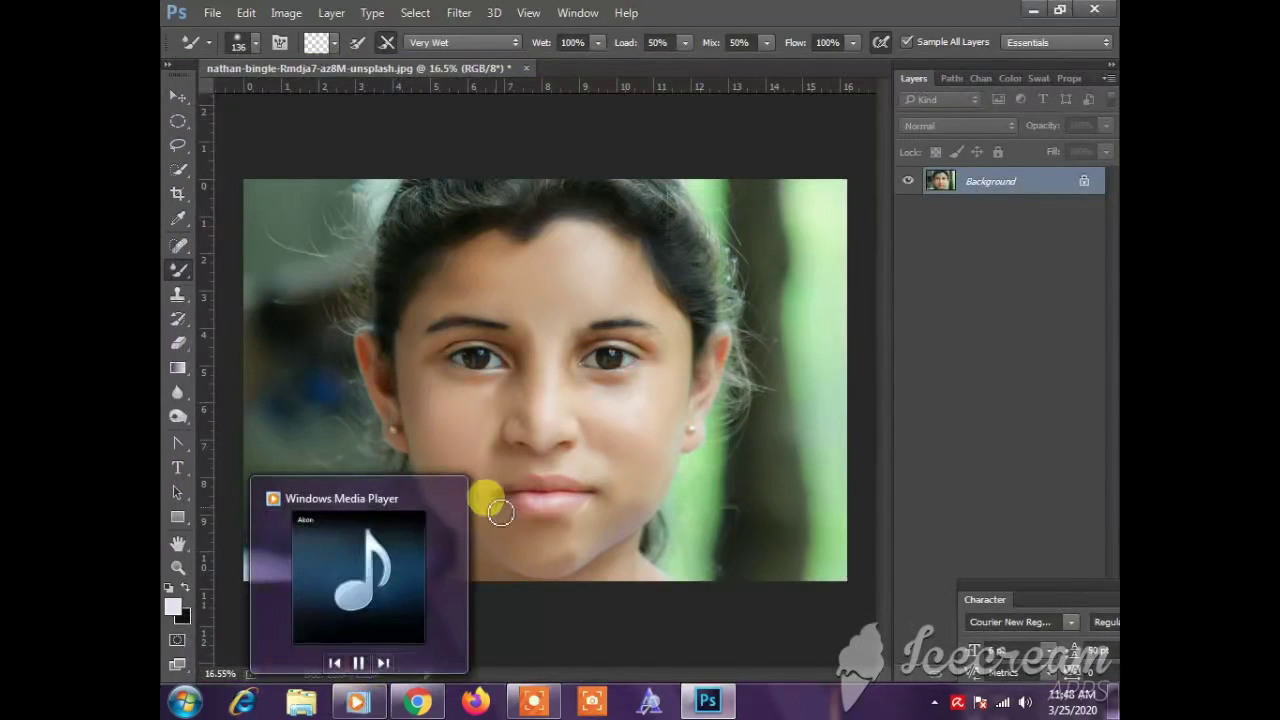
drag(502, 506, 517, 479)
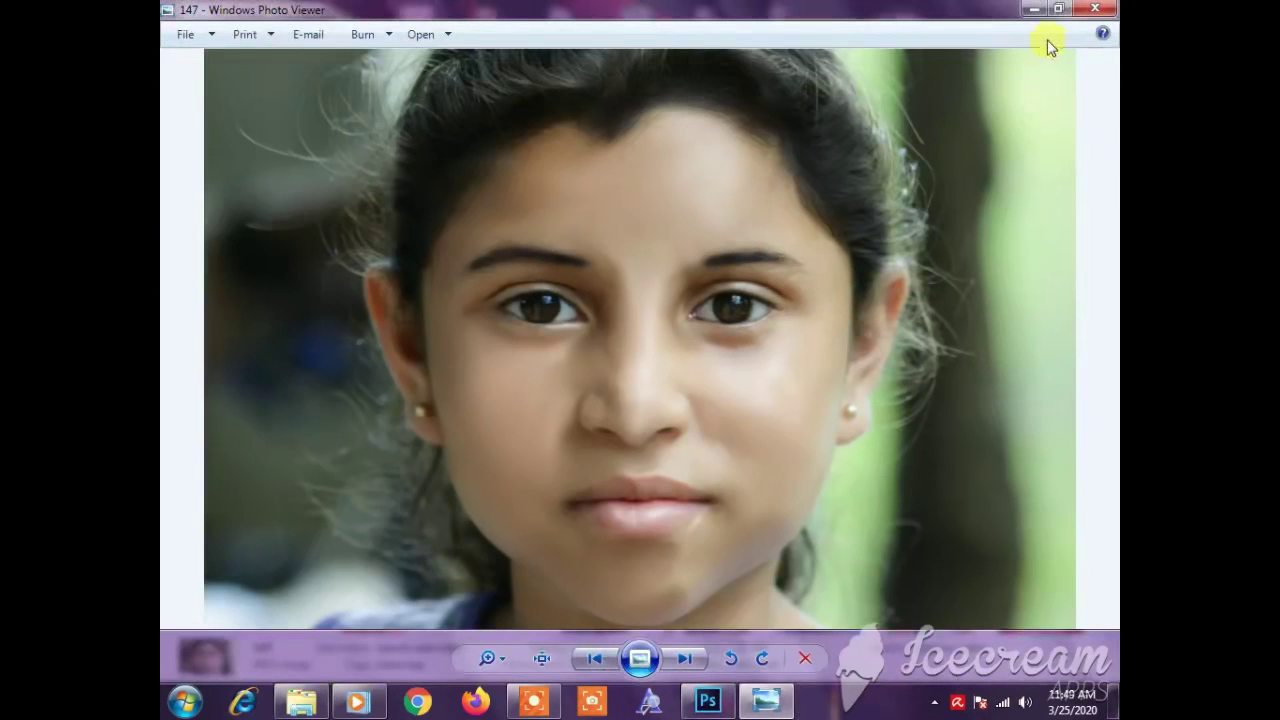
click(1057, 10)
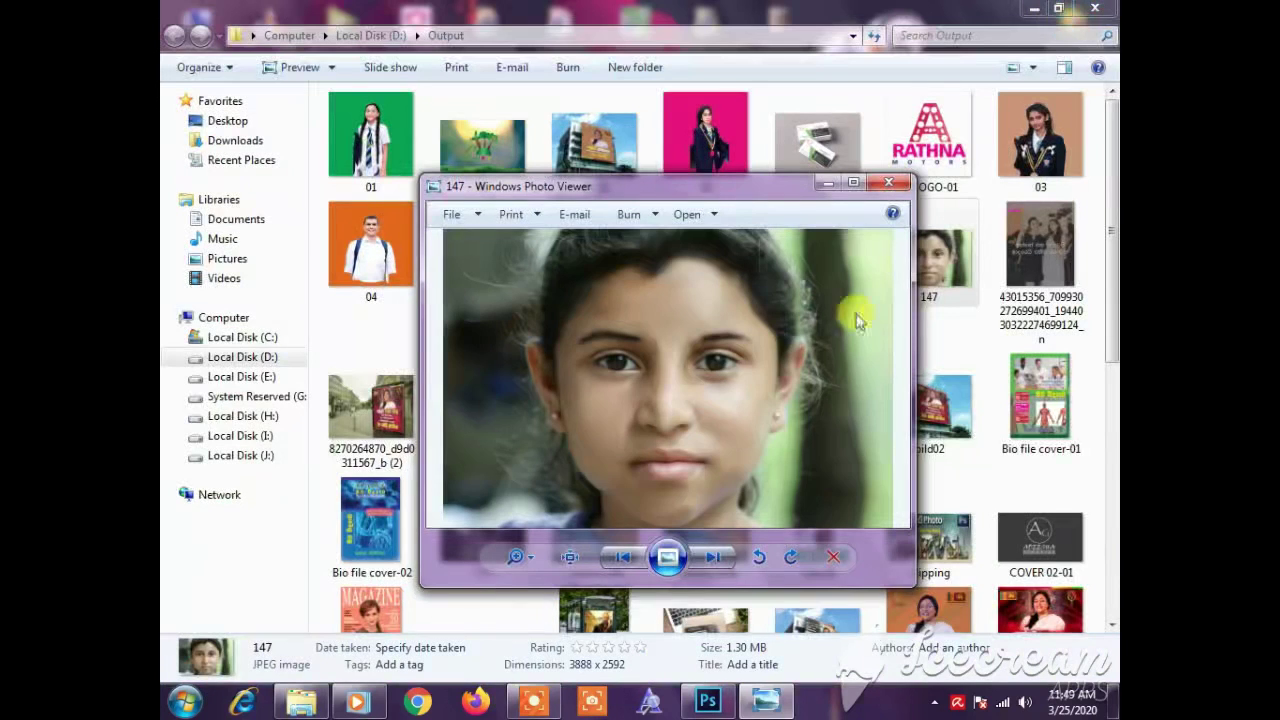
drag(695, 182, 868, 148)
Step: Open the original unretouched portrait from the face folder, reached through the Image shortcut on the desktop
click(205, 128)
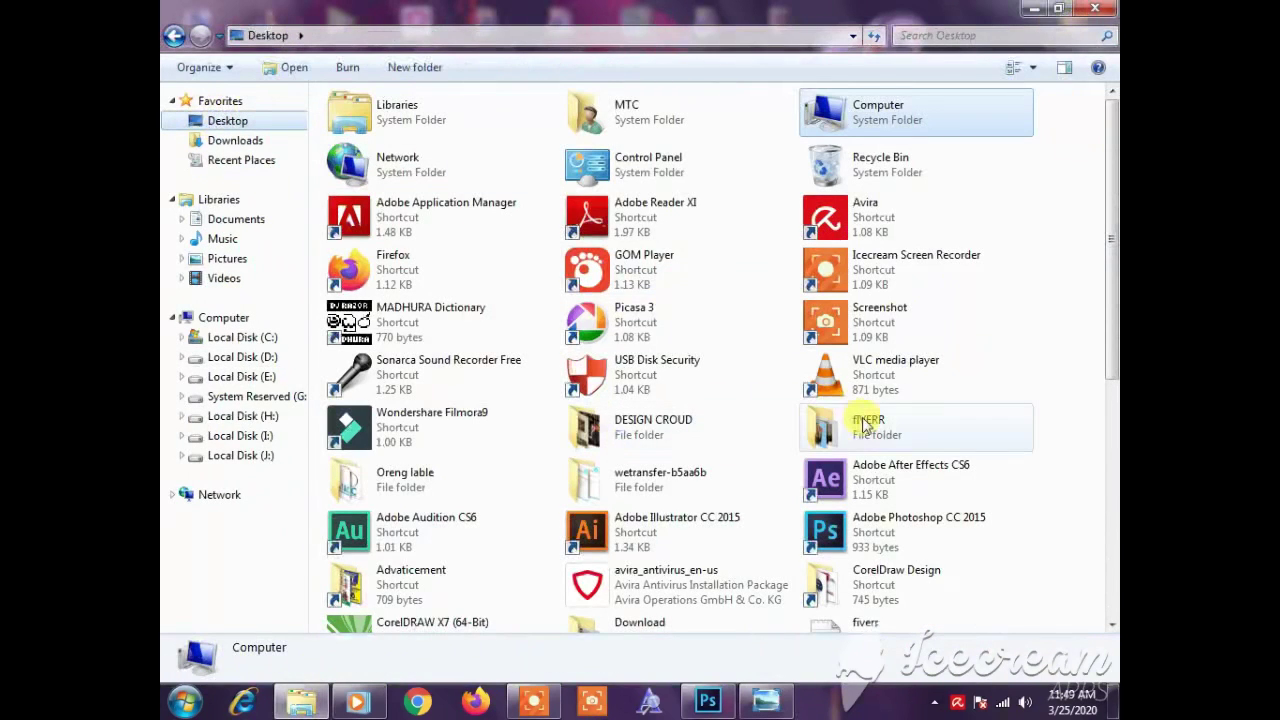
drag(1113, 258, 1112, 435)
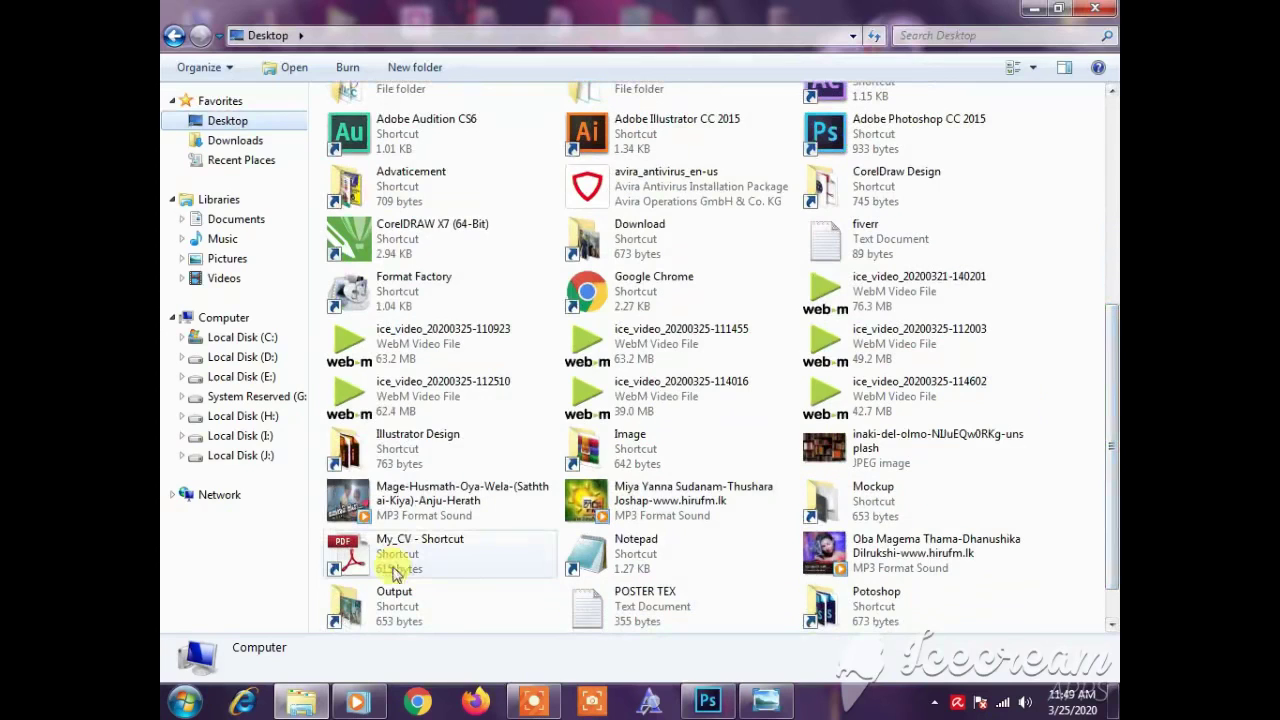
double_click(715, 449)
double_click(766, 150)
double_click(755, 190)
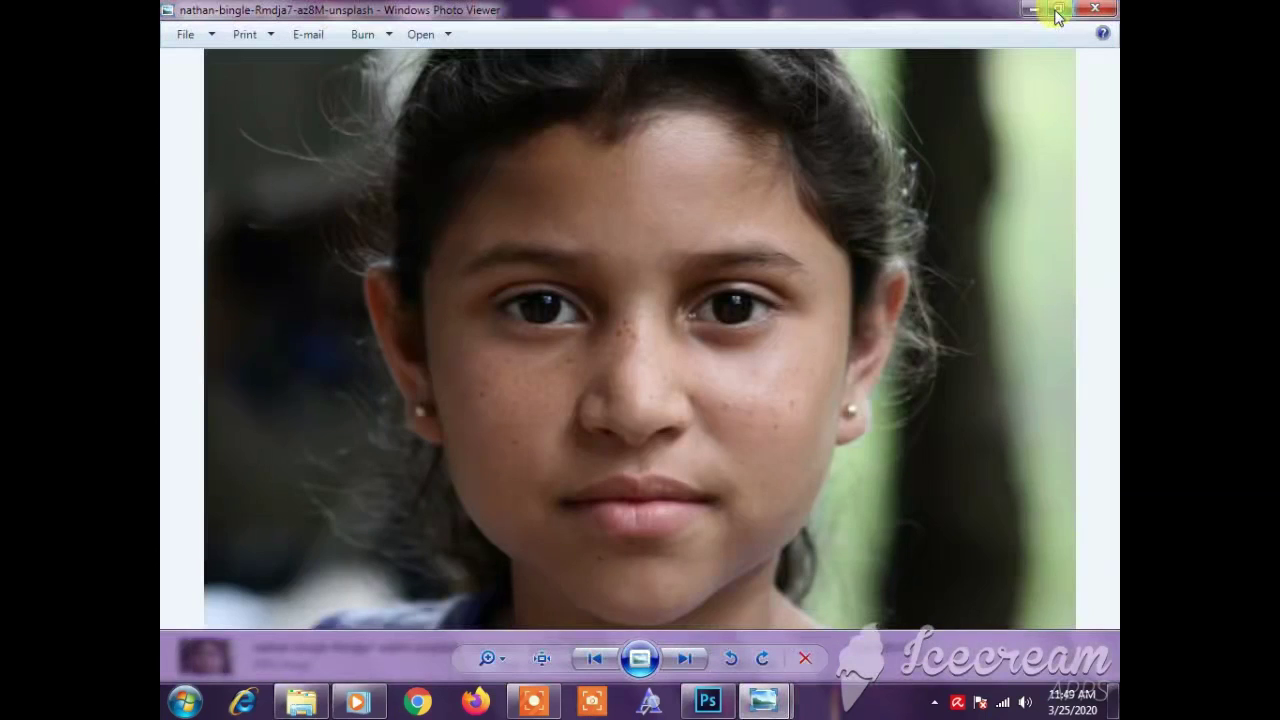
Step: Shrink the original portrait's viewer window, place it at the edge of the screen and make it taller for comparison
click(1058, 9)
drag(771, 189, 507, 15)
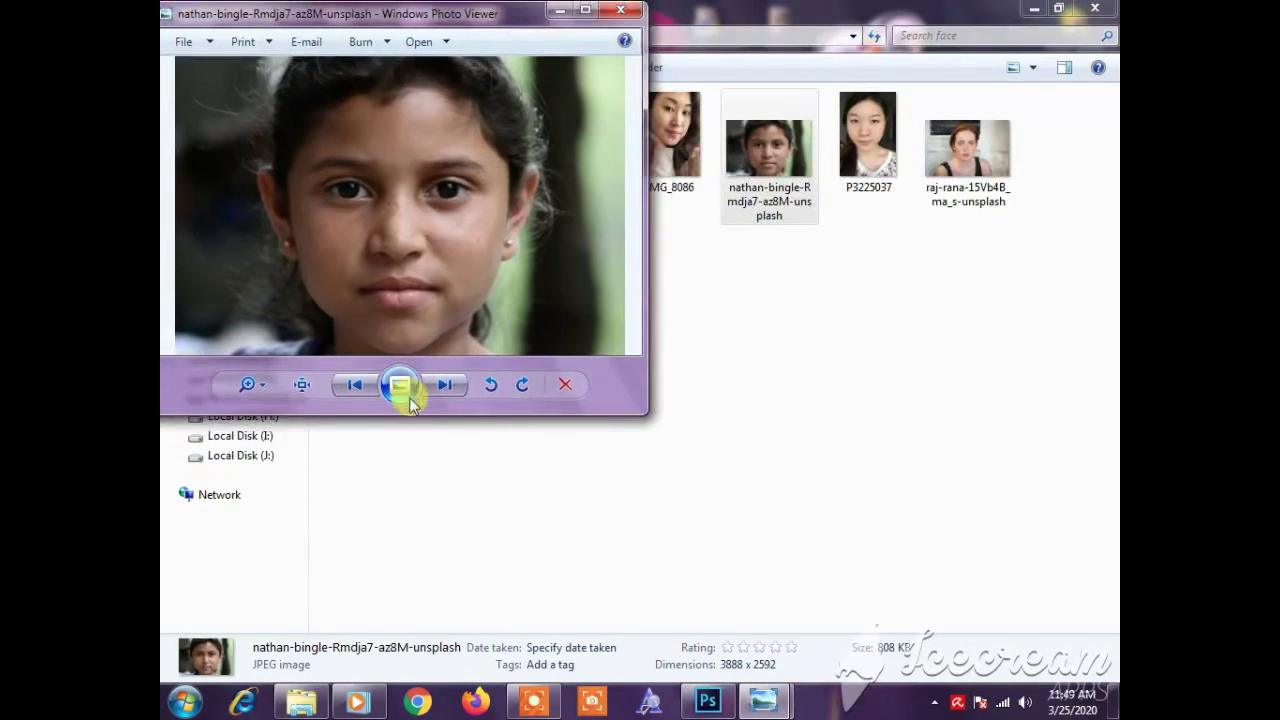
drag(404, 410, 443, 605)
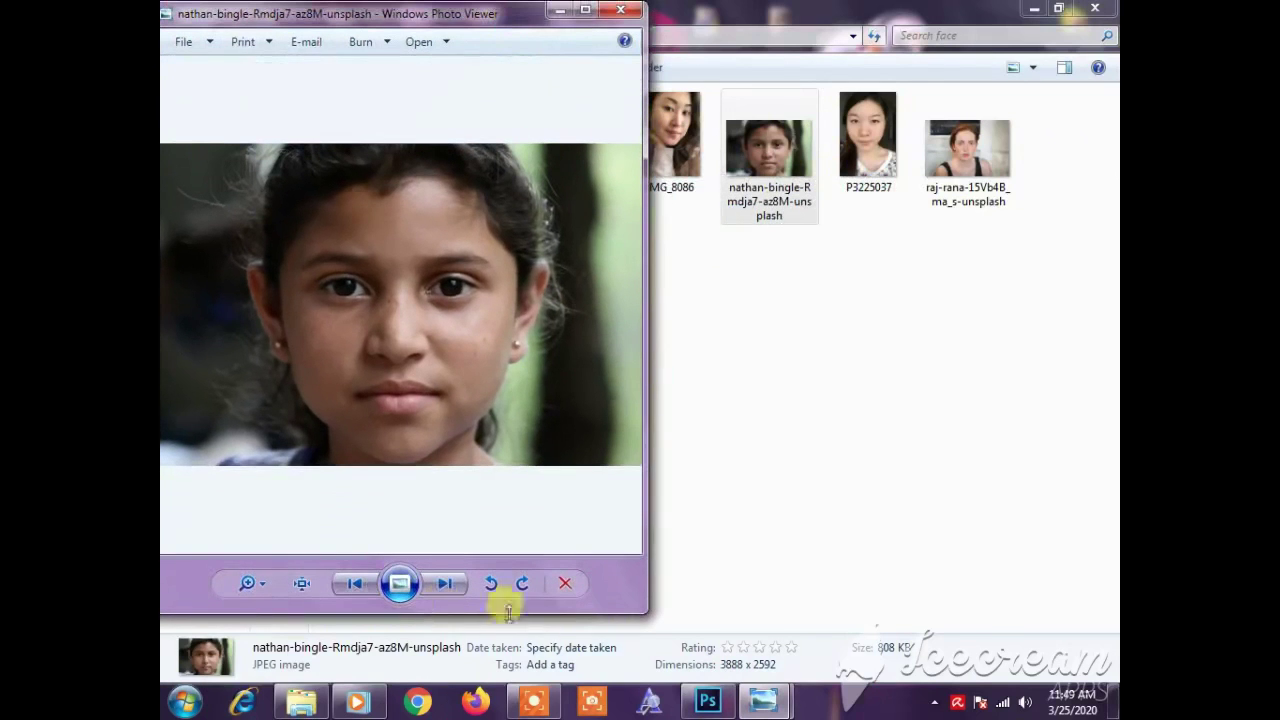
Step: Bring the exported image 147 forward, make its viewer window taller, and arrange it side by side with the original portrait for comparison
mouse_move(765, 703)
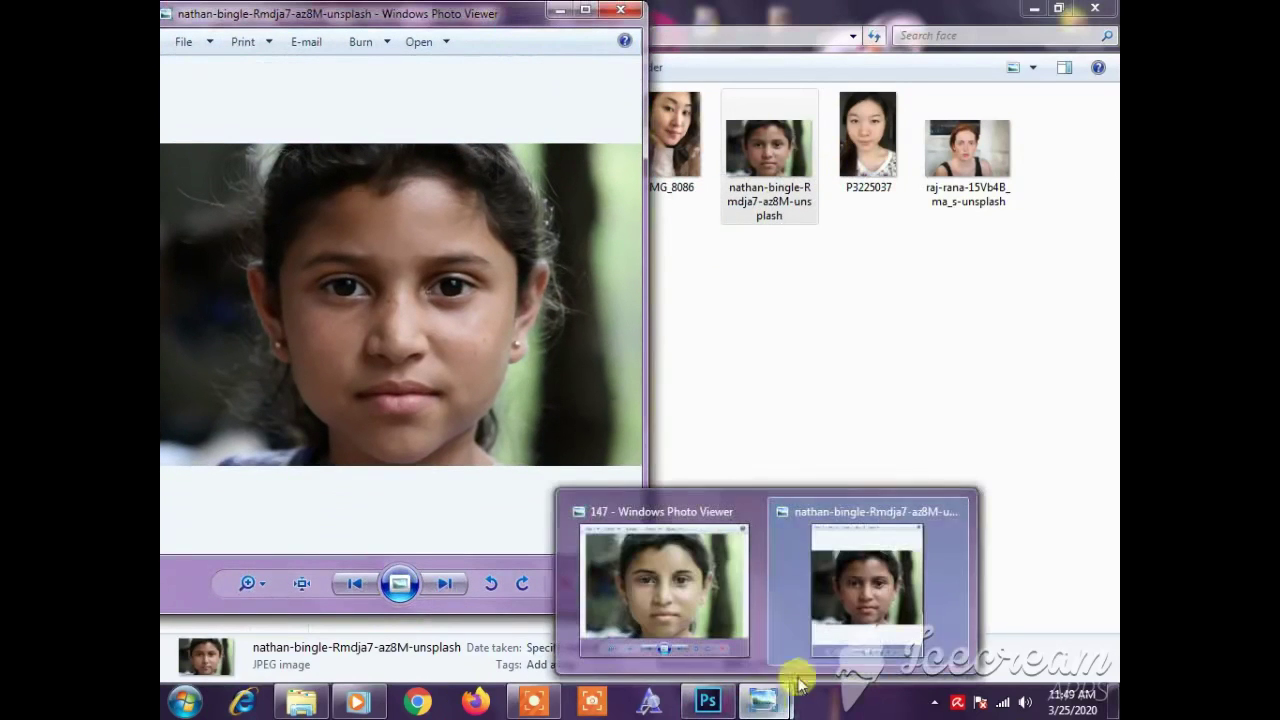
click(725, 592)
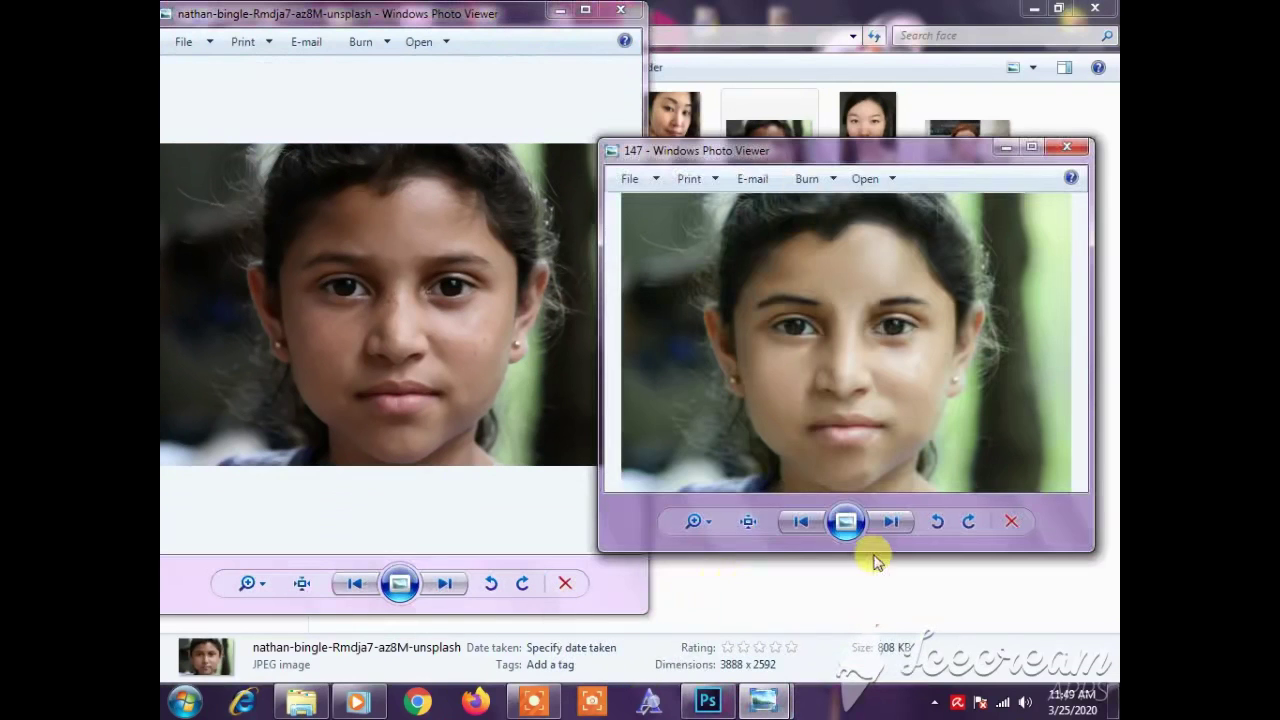
drag(866, 553, 880, 632)
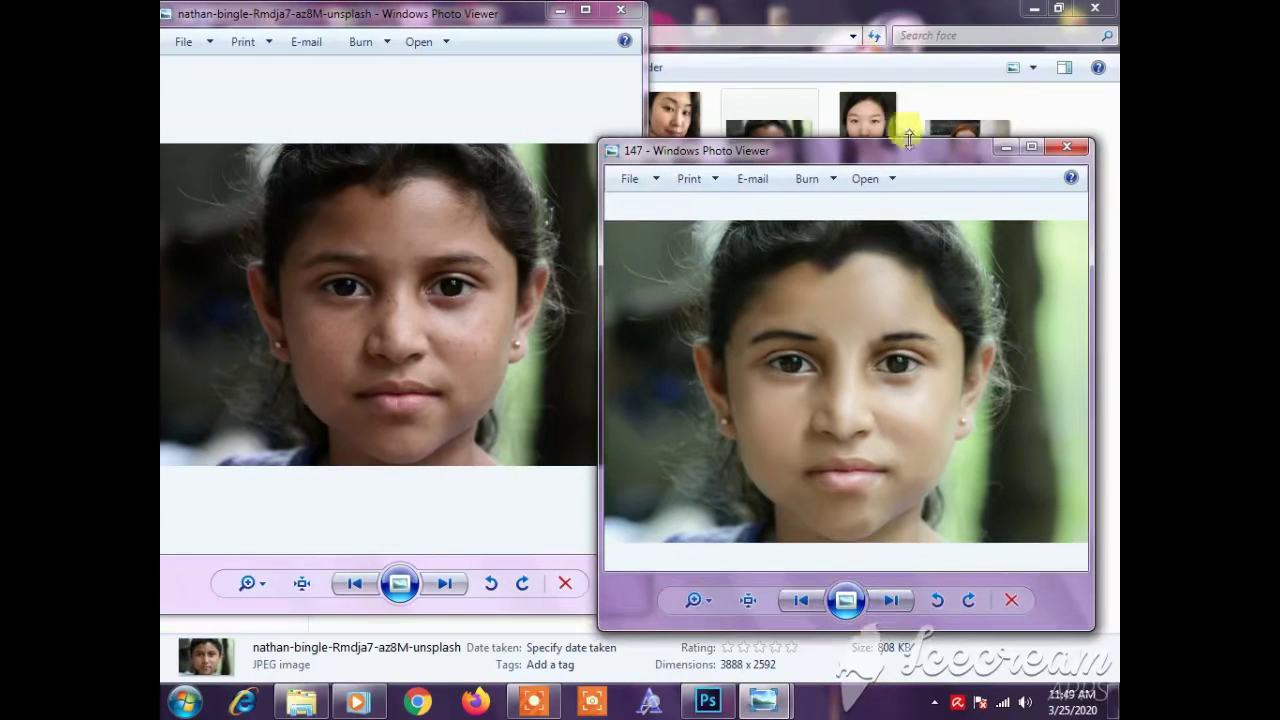
drag(907, 140, 903, 8)
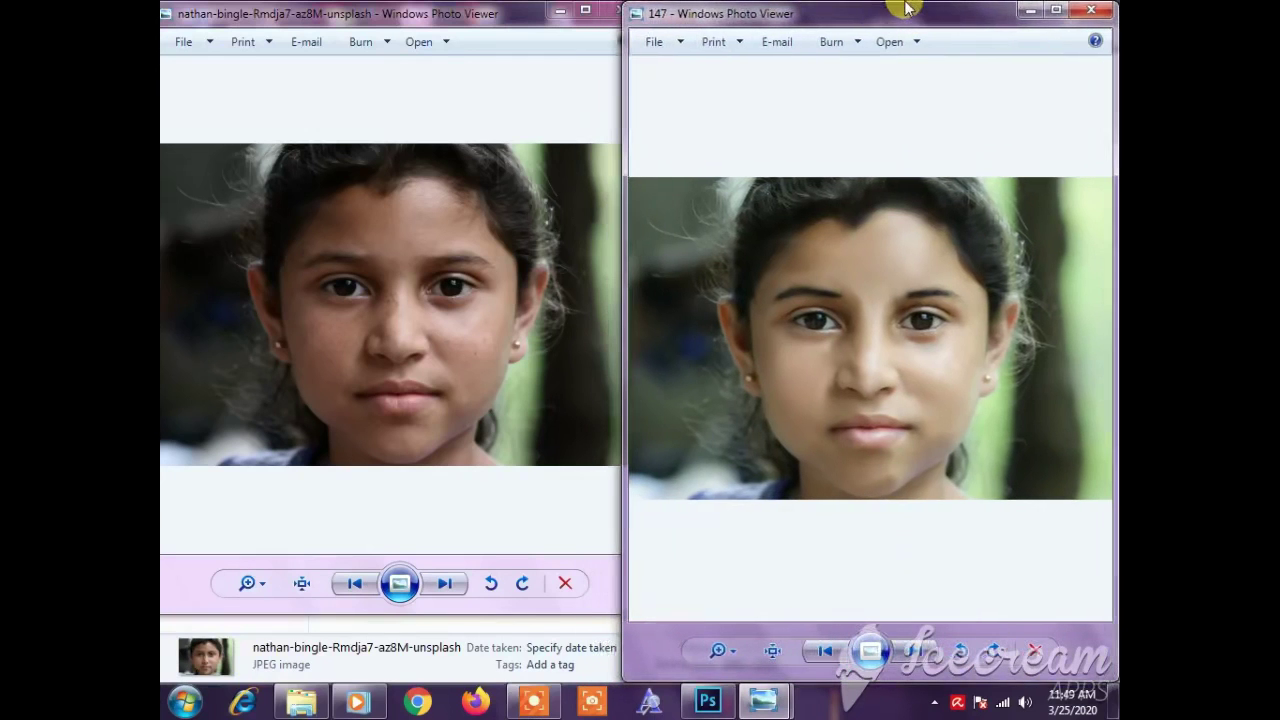
mouse_move(507, 28)
mouse_down()
mouse_move(486, 14)
mouse_move(495, 50)
mouse_up()
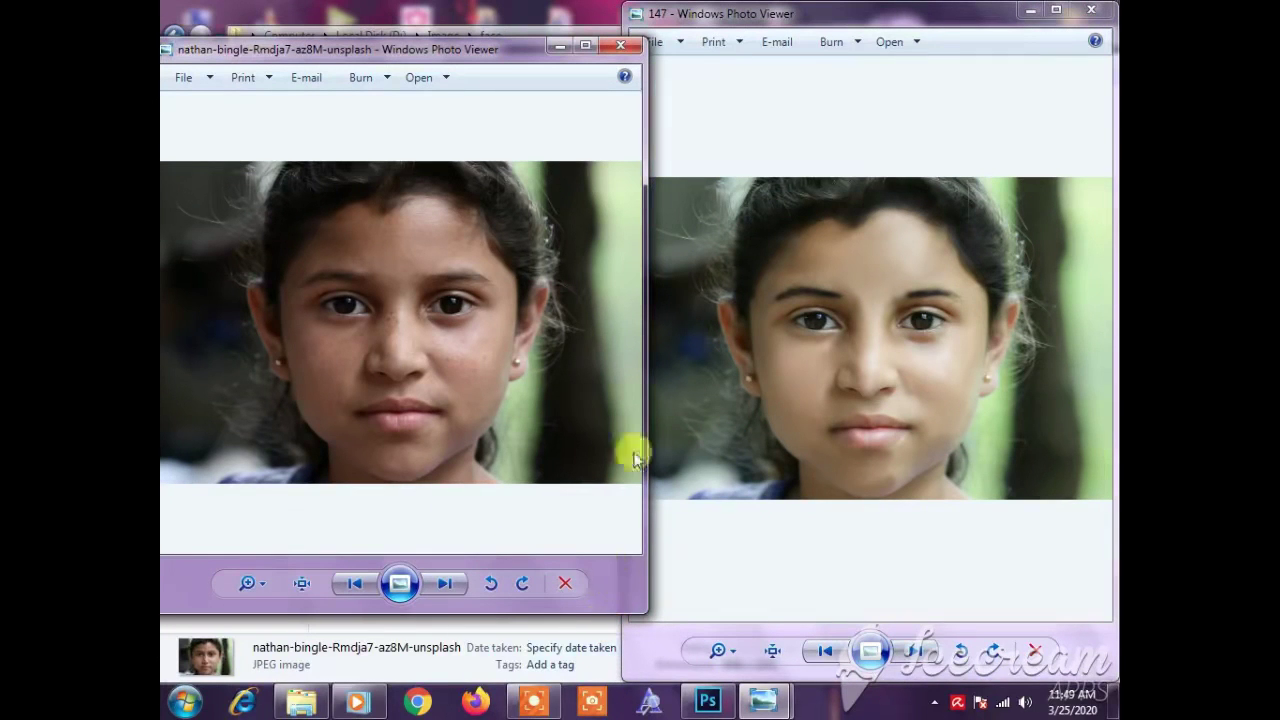
drag(514, 38, 549, 22)
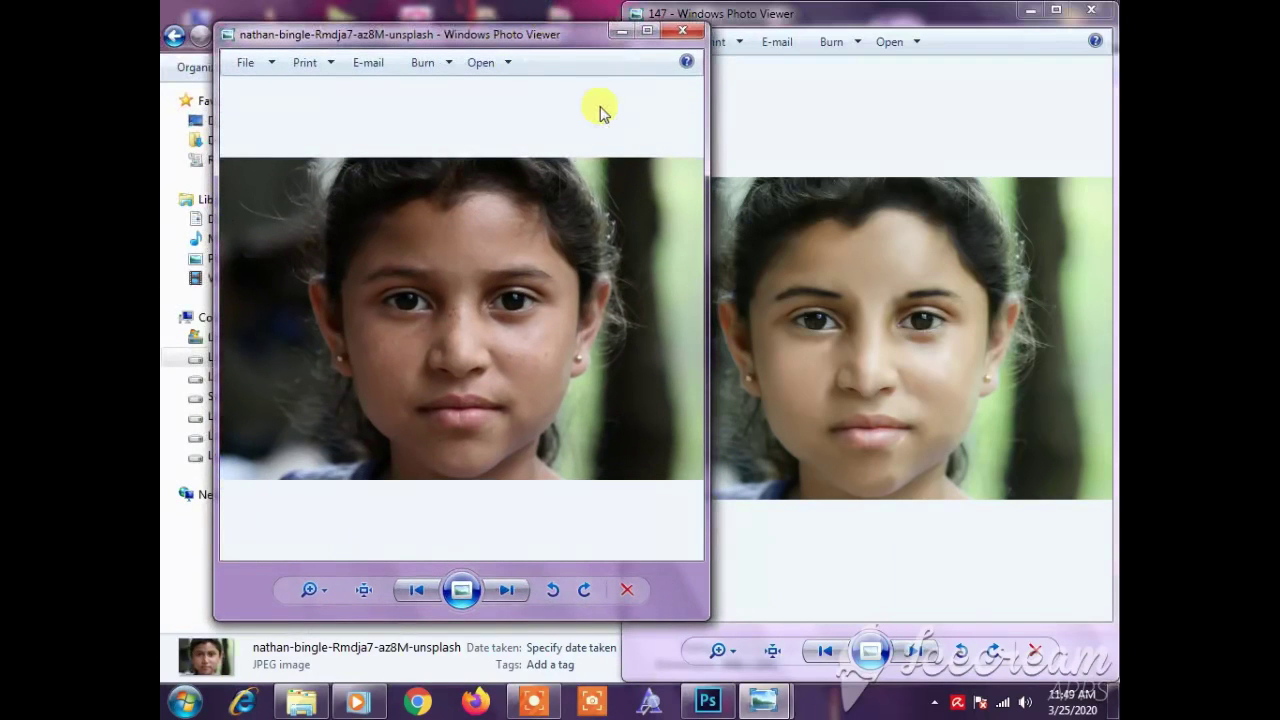